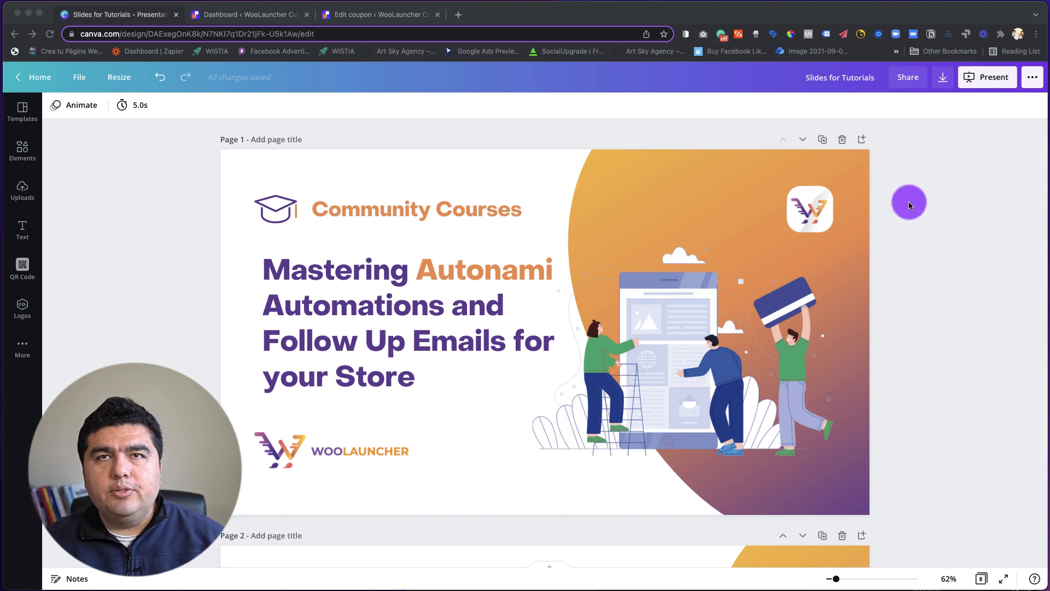
Look through the course slides from the title page to the Email Content Idea on page 3.
scroll(909, 205, down, 5)
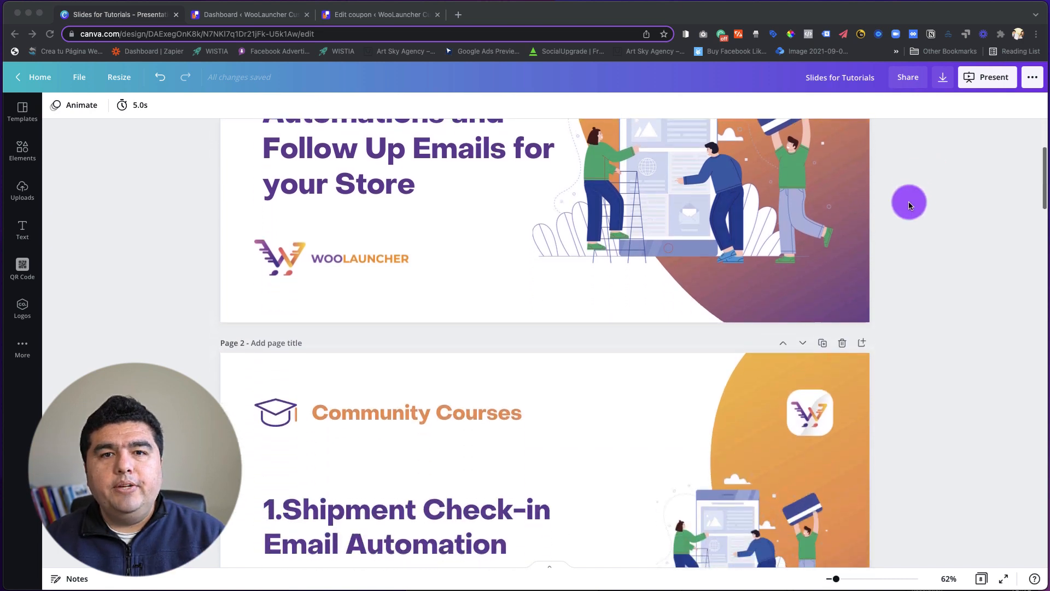
scroll(909, 205, down, 2)
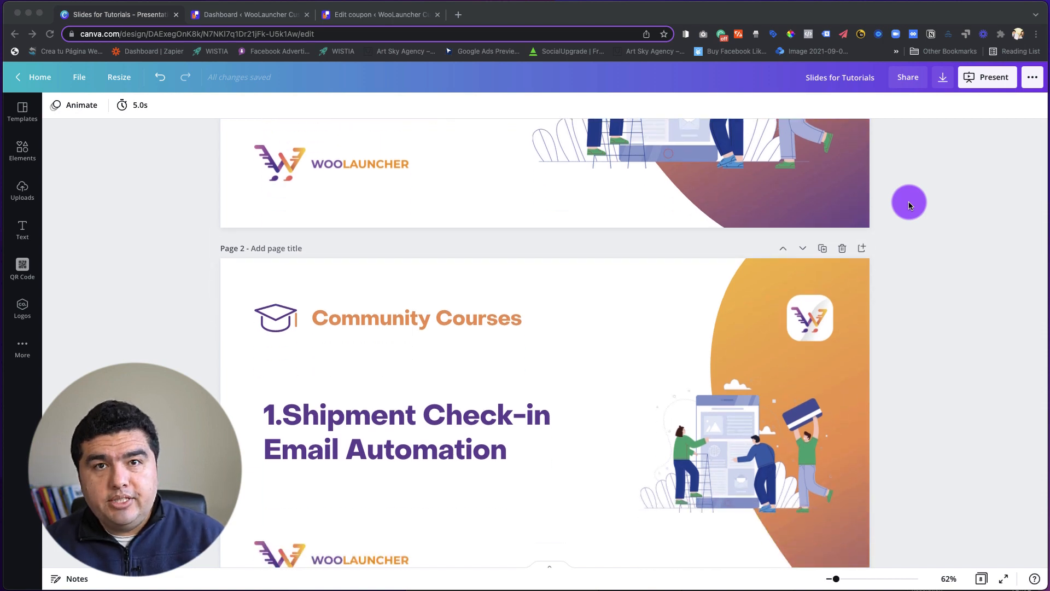
scroll(909, 205, down, 3)
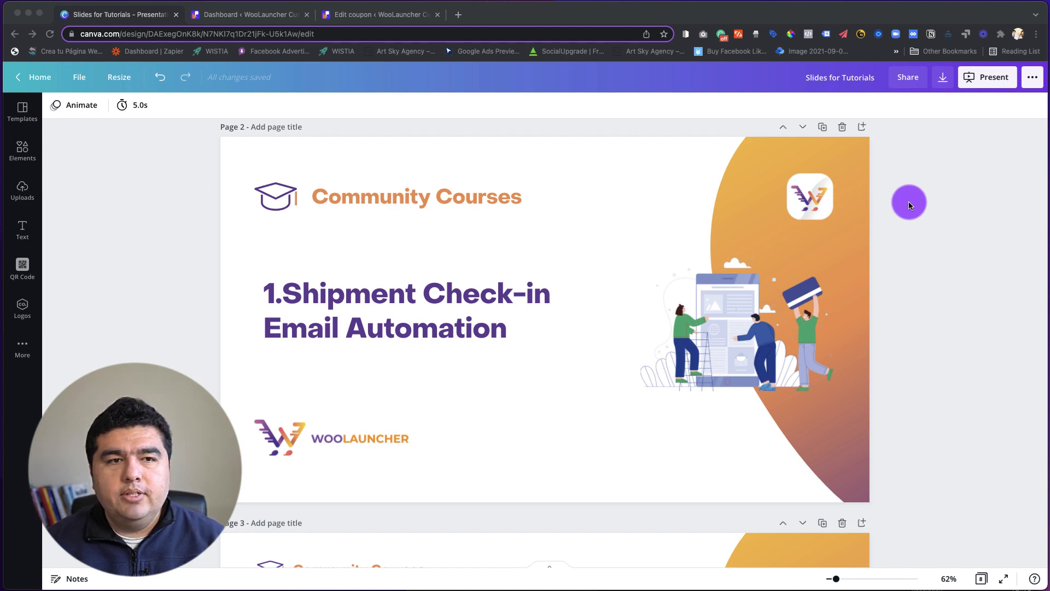
scroll(928, 207, down, 6)
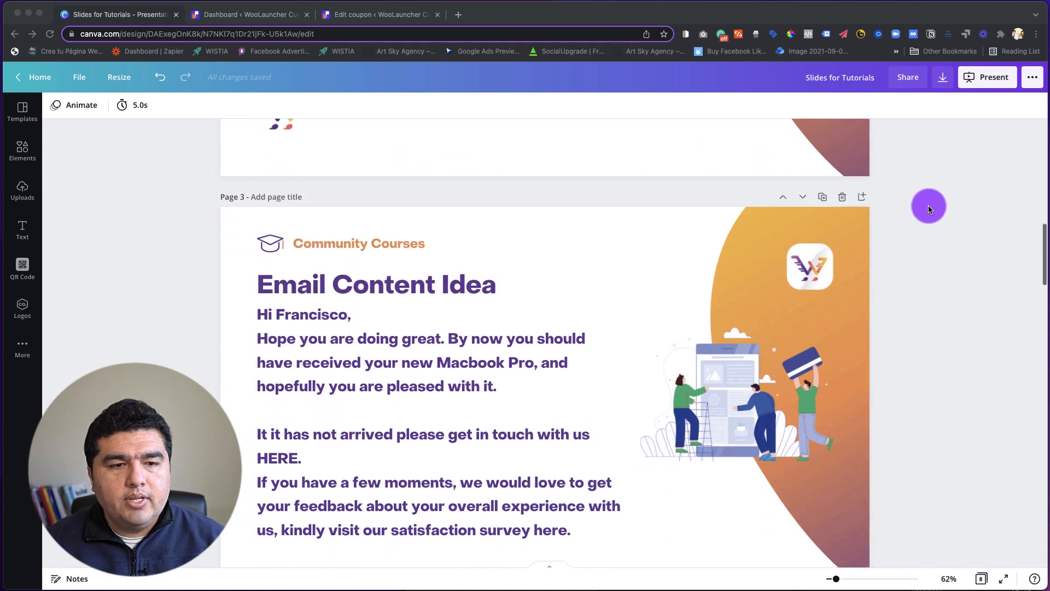
scroll(928, 206, down, 1)
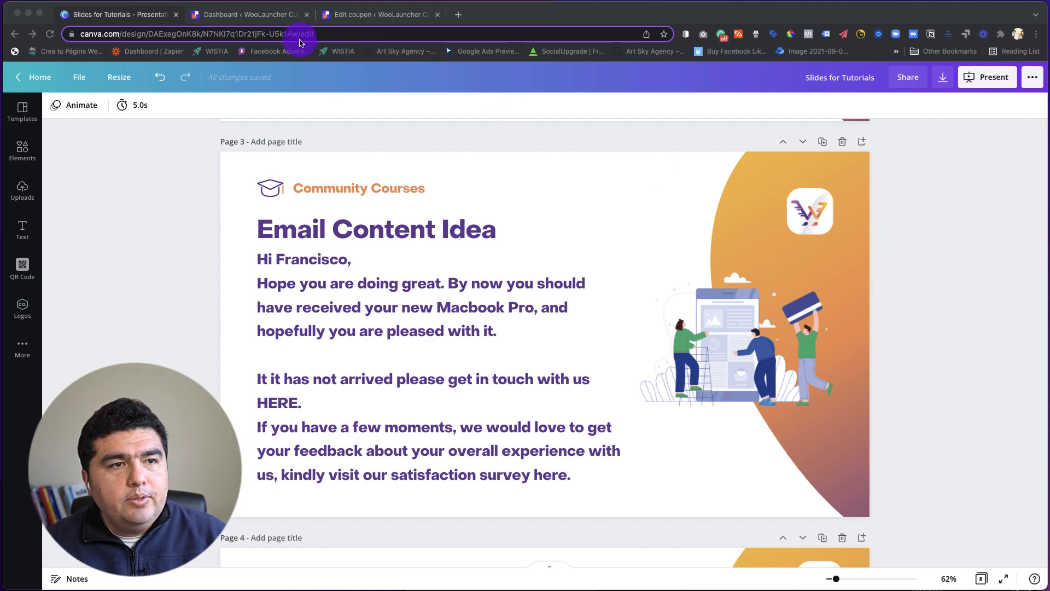
Switch to the WordPress dashboard, open the Autonami automation "1. Shipment Check in Emails" and view its Order Created trigger settings.
click(273, 18)
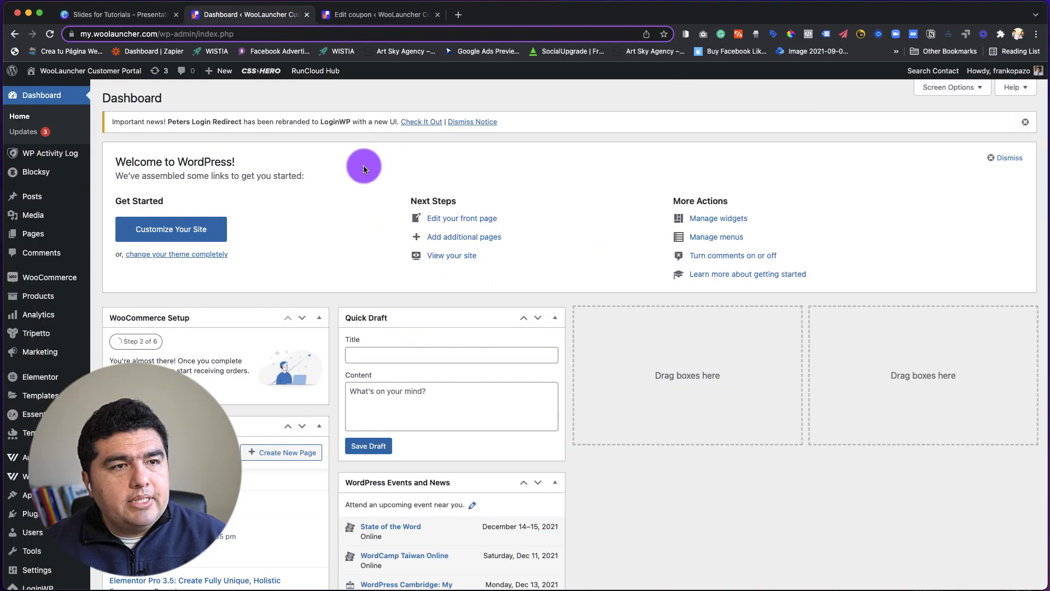
scroll(251, 286, down, 5)
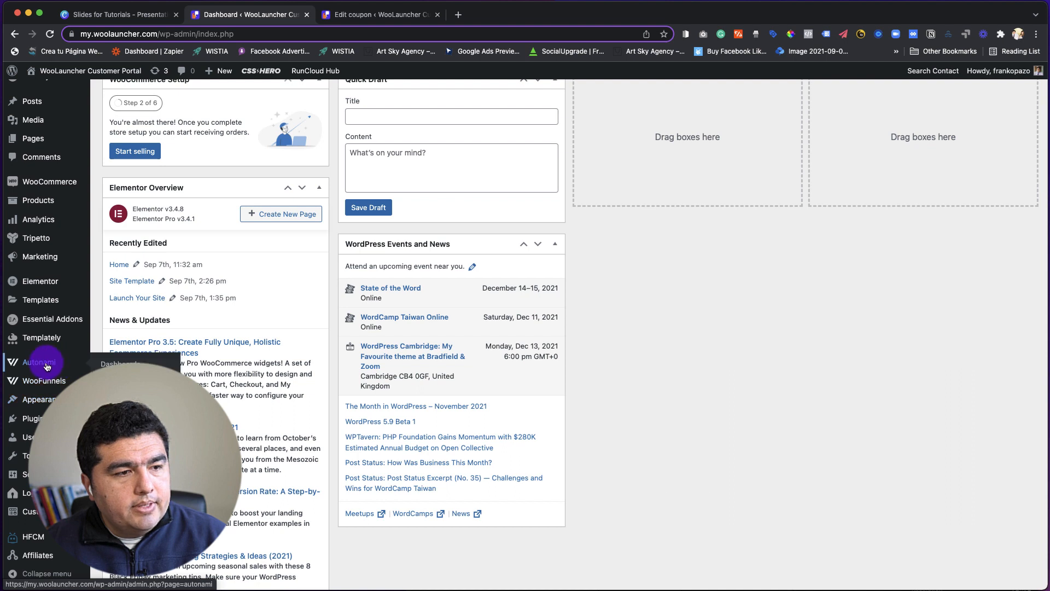
mouse_move(49, 364)
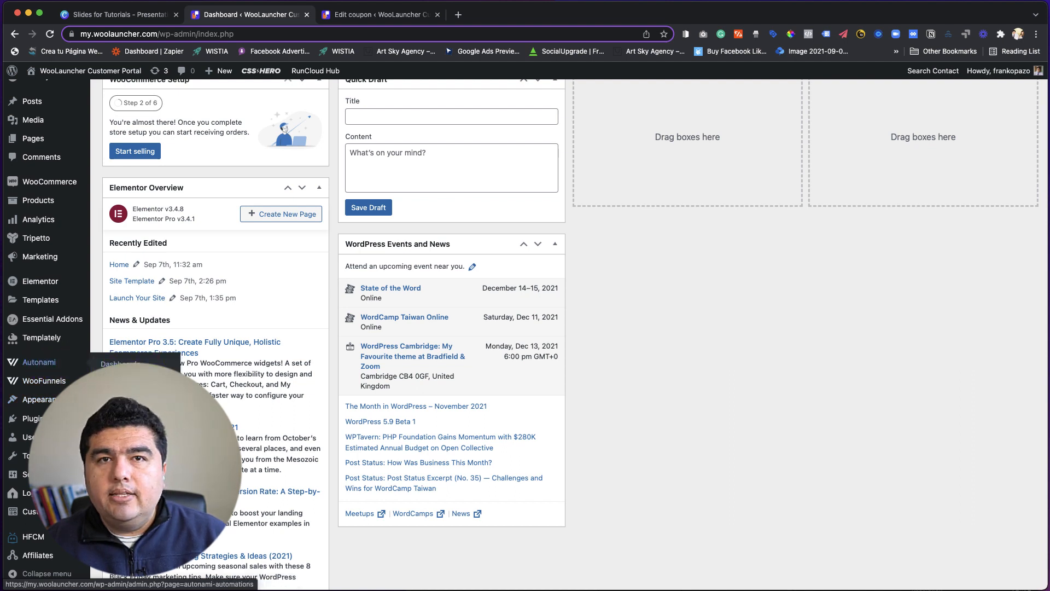
click(120, 394)
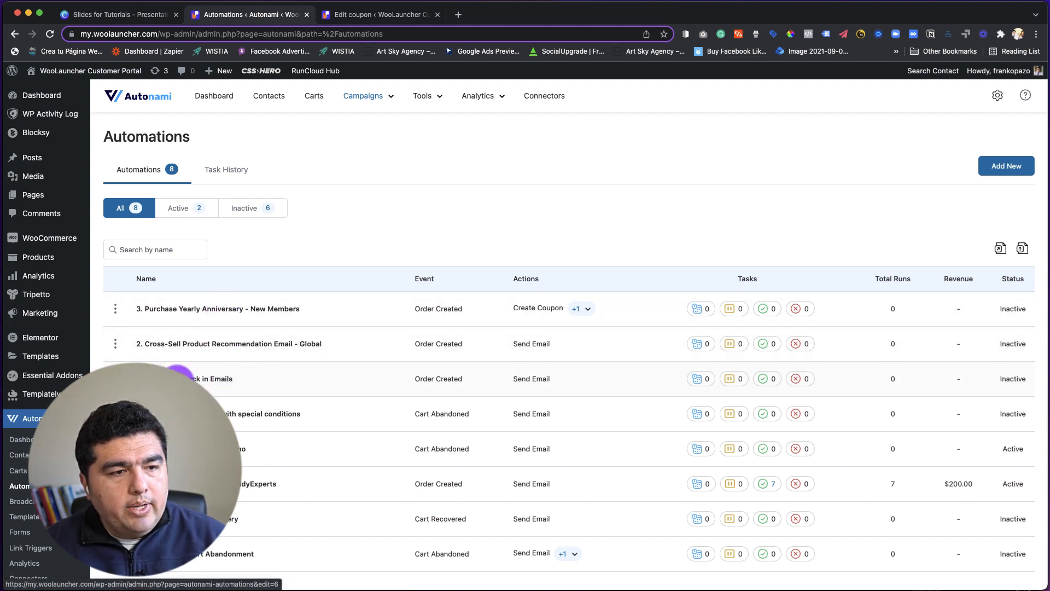
click(207, 383)
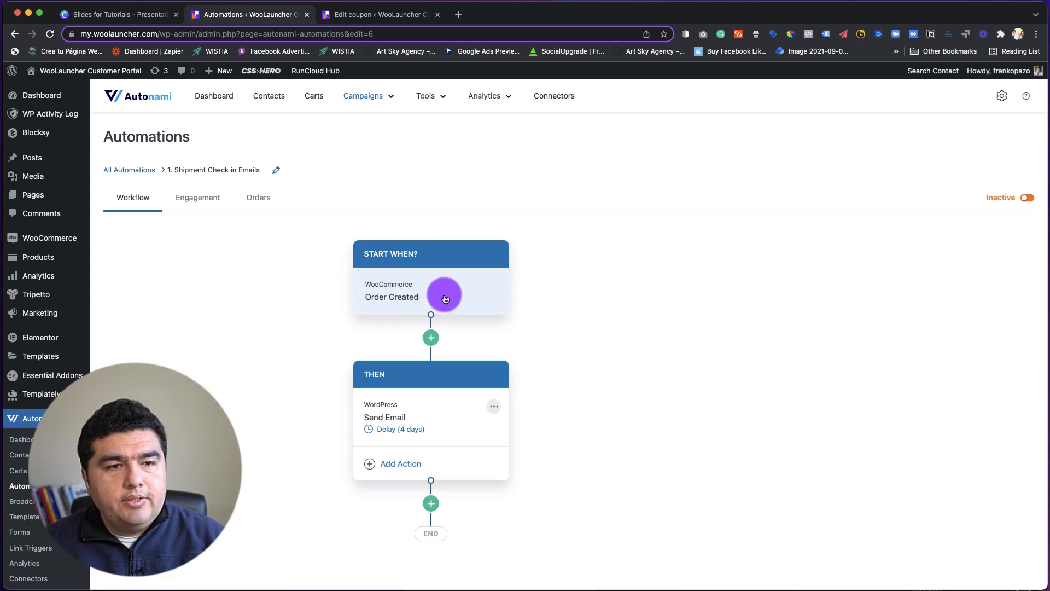
click(401, 295)
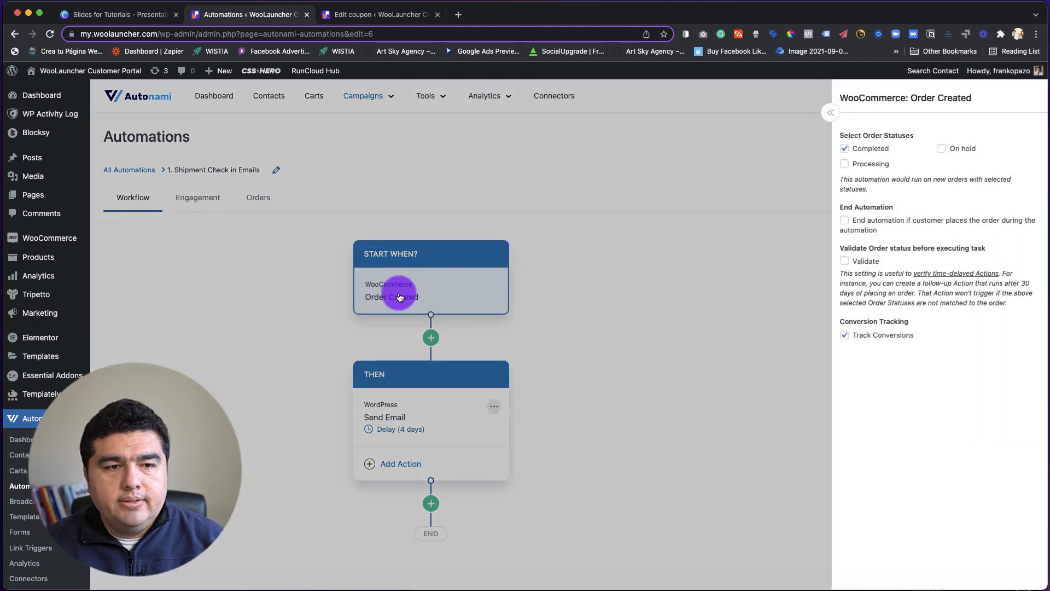
click(624, 297)
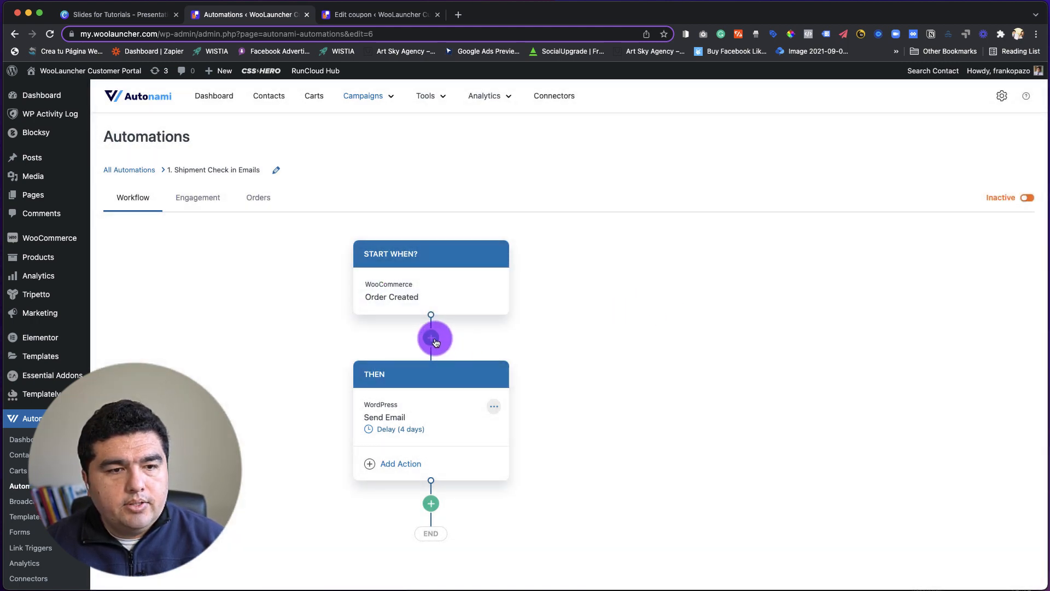
click(432, 339)
click(549, 377)
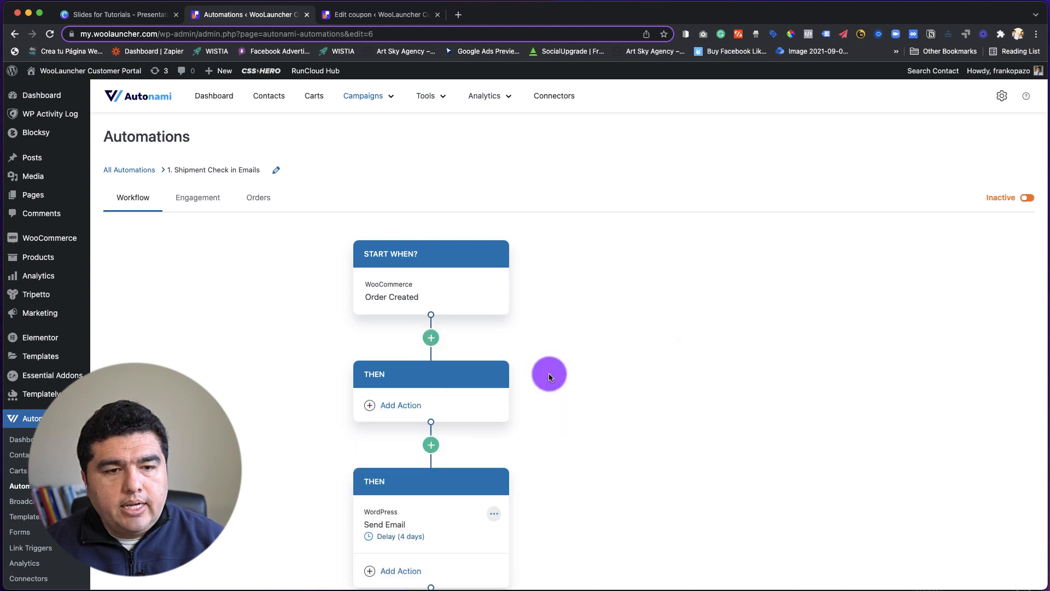
click(405, 405)
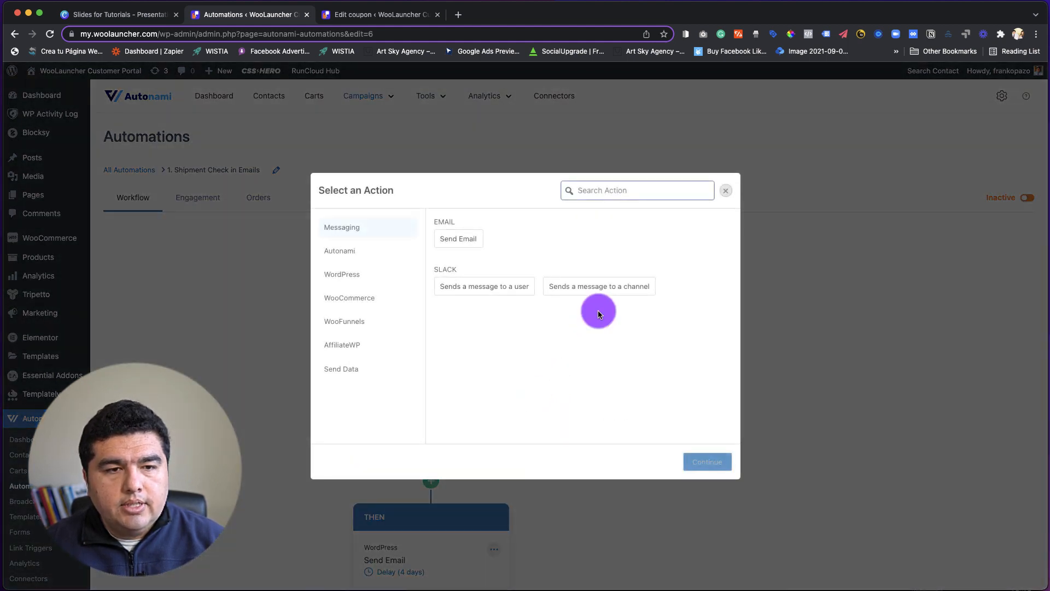
click(363, 299)
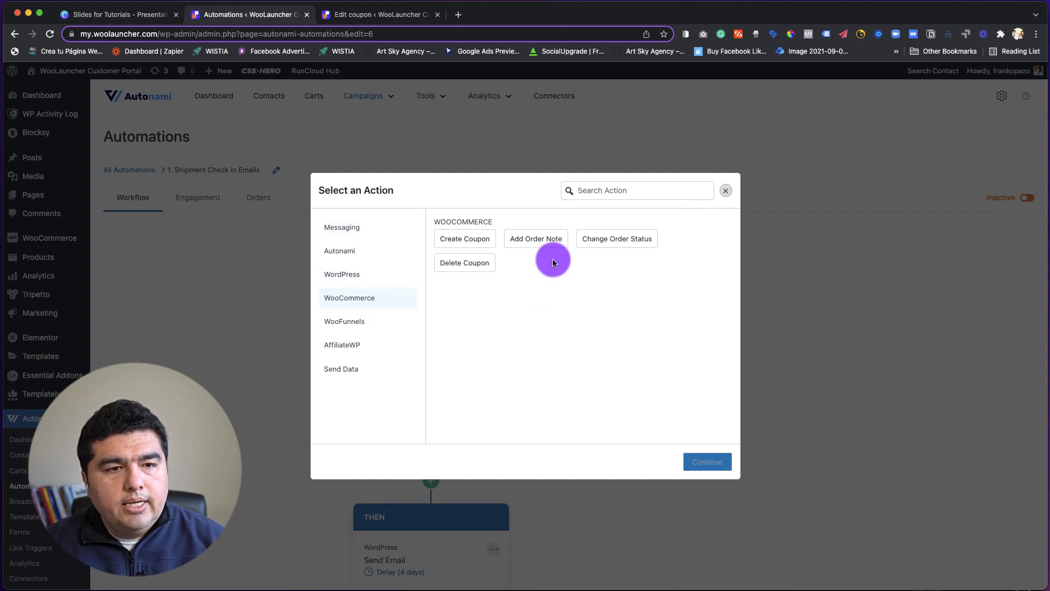
click(725, 194)
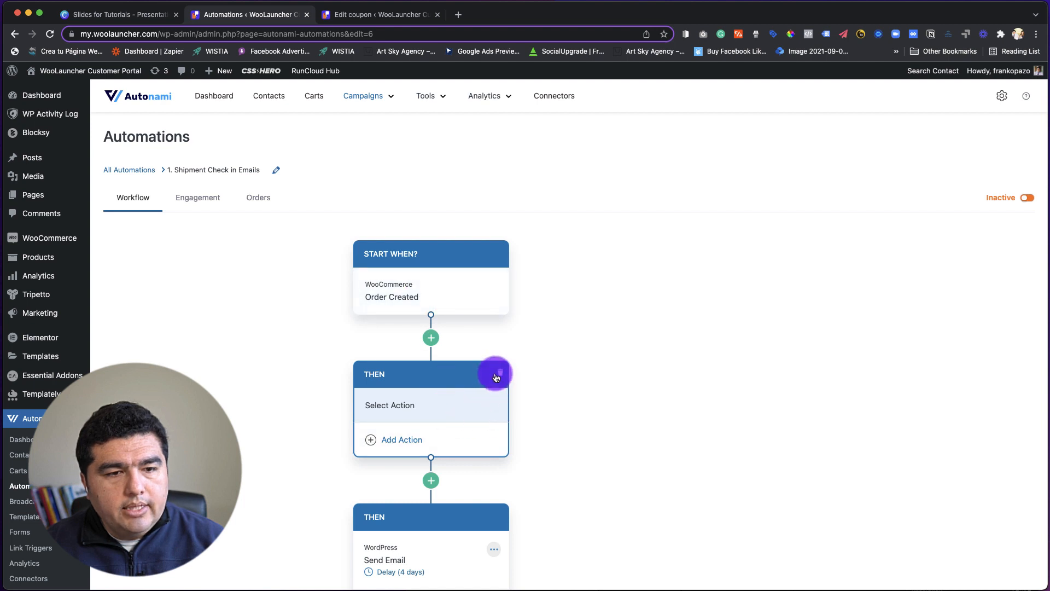
click(496, 377)
click(492, 406)
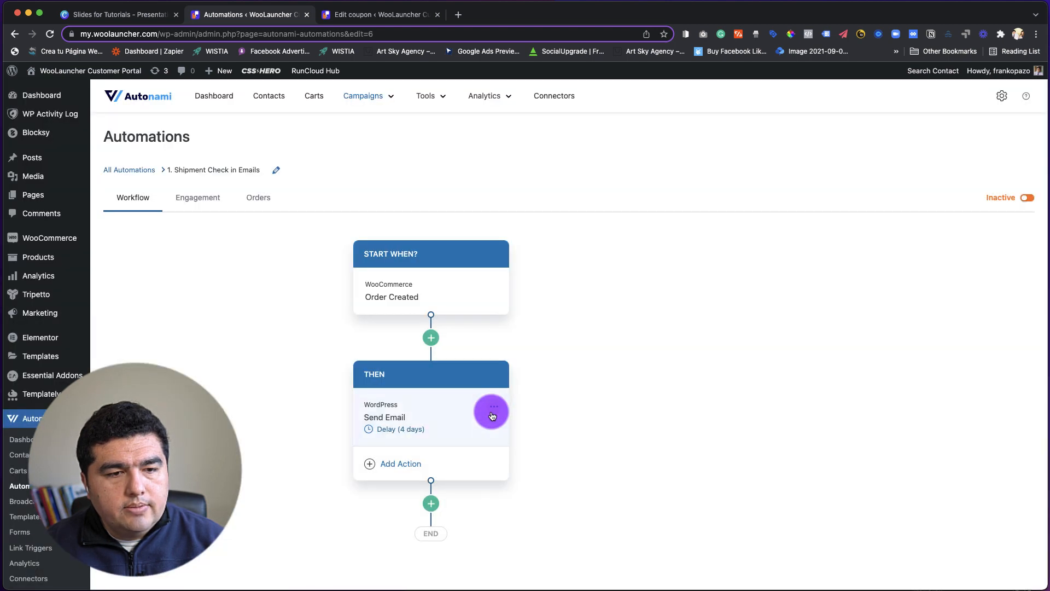
Examine the order statuses and other settings of the workflow's Order Created trigger.
click(410, 290)
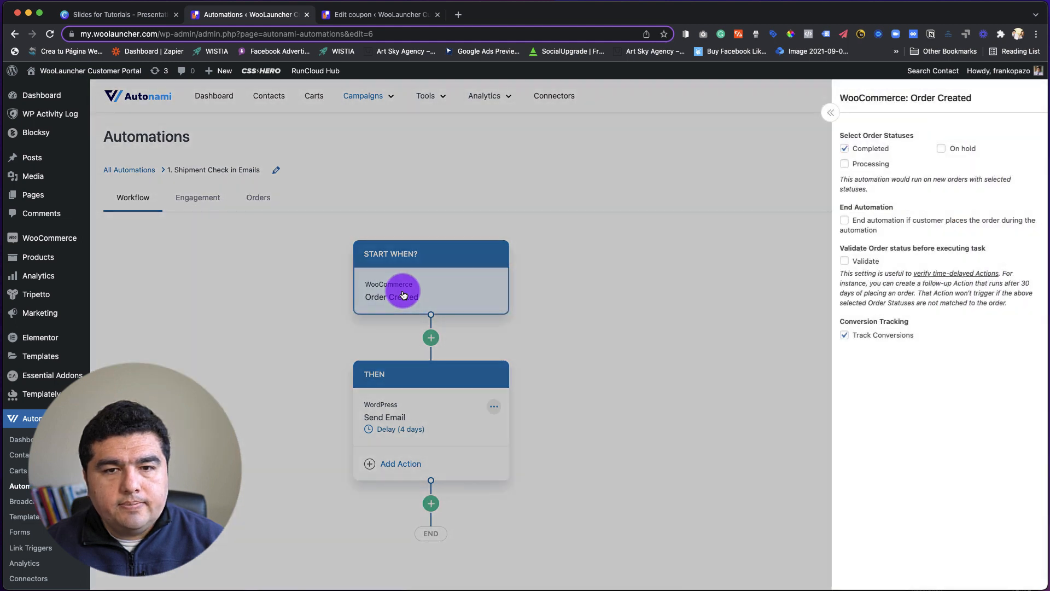
click(551, 290)
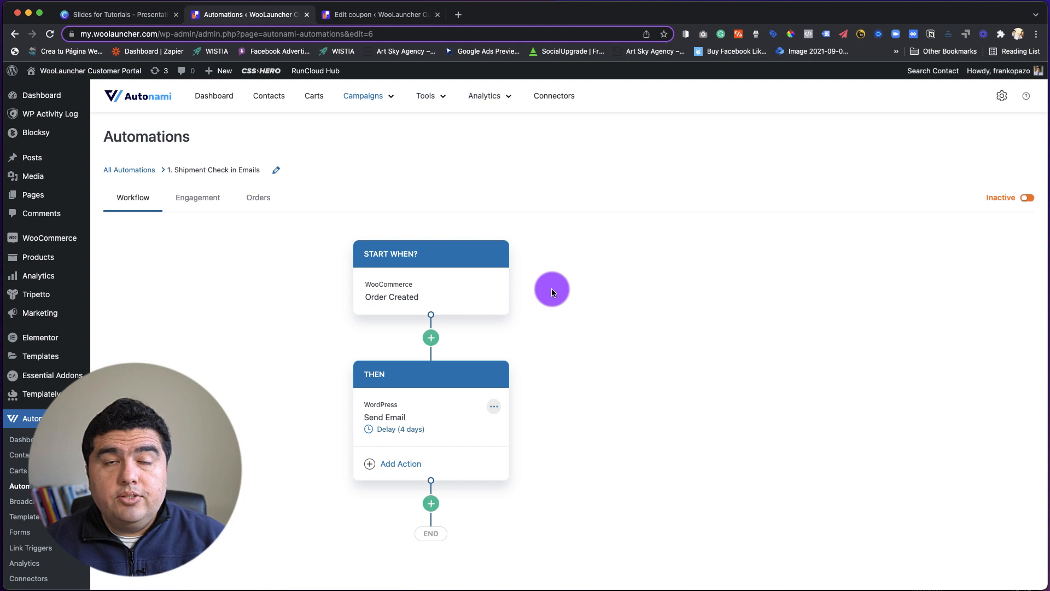
click(399, 295)
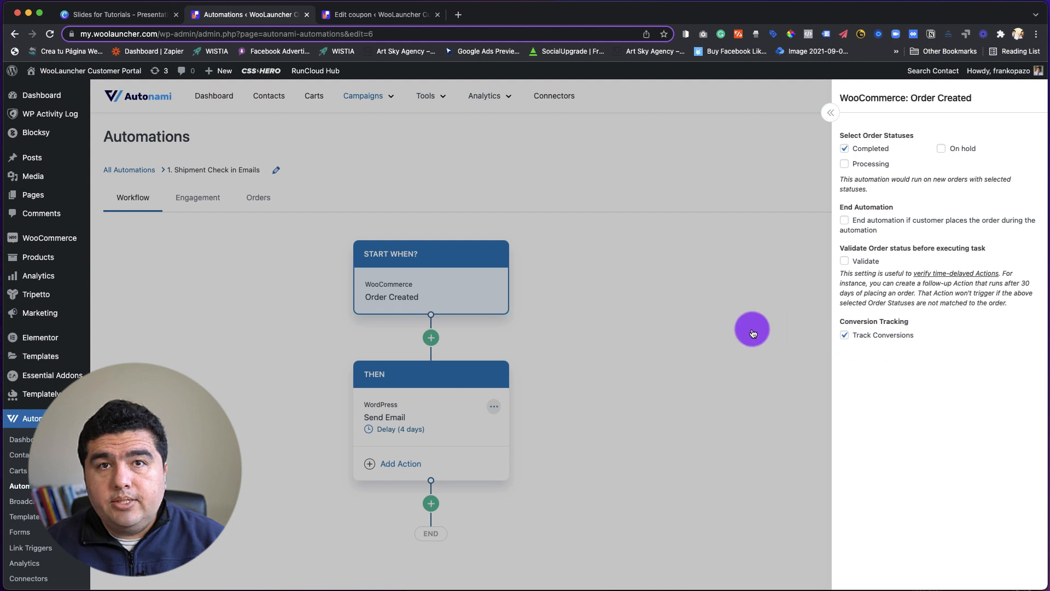
click(757, 322)
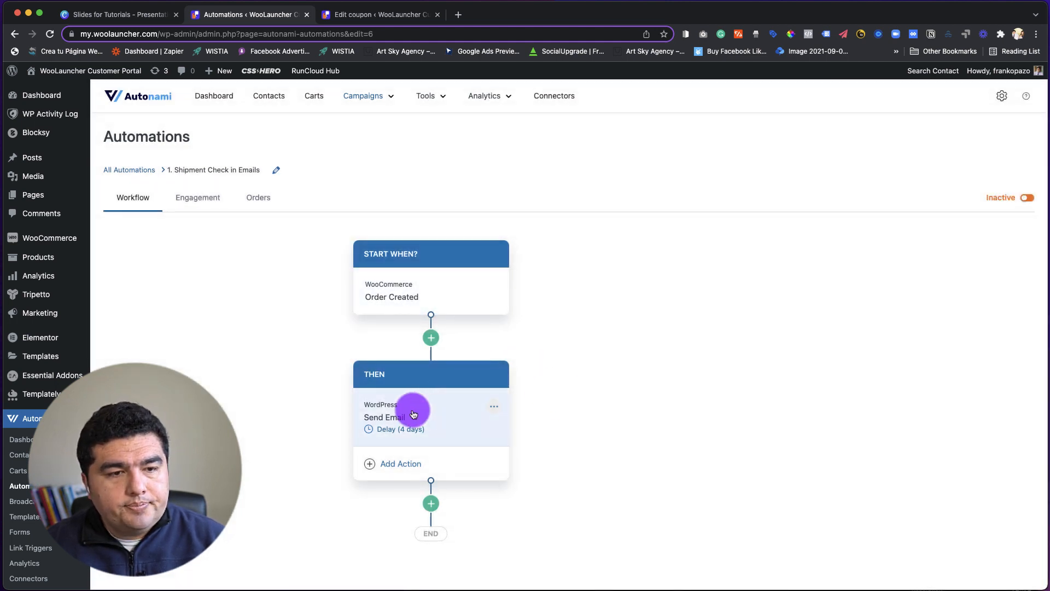
Copy the full email text from the Email Content Idea slide in Canva into the body of the automation's Send Email action.
click(431, 409)
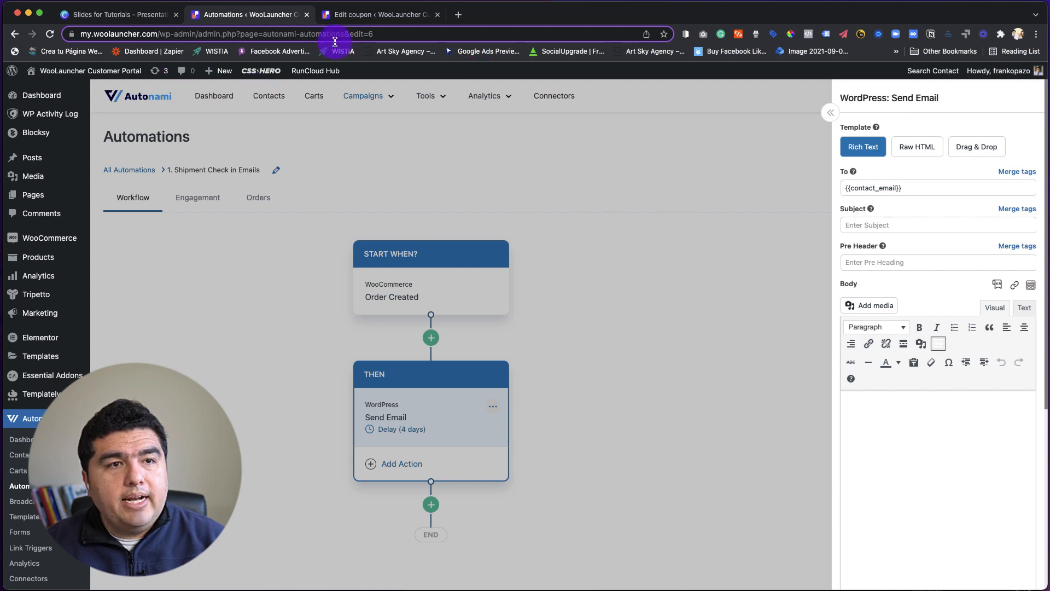
click(119, 20)
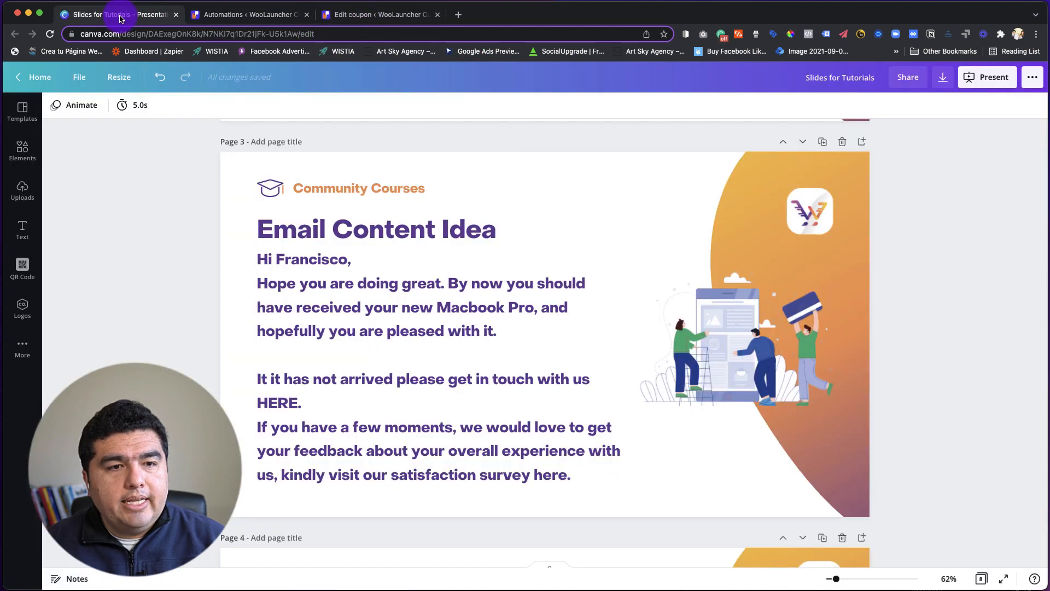
click(403, 305)
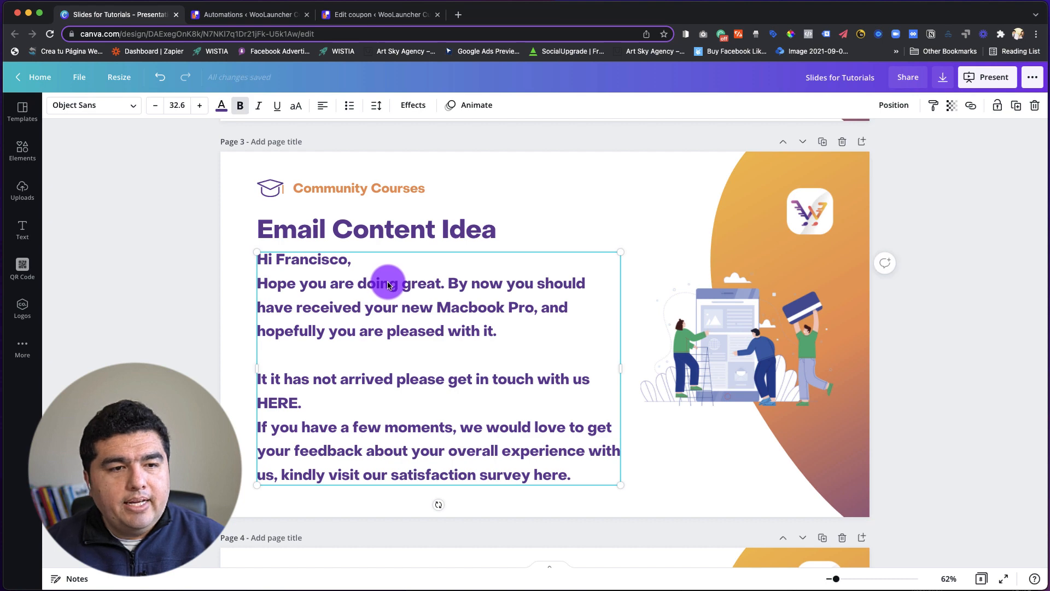
drag(572, 475, 262, 264)
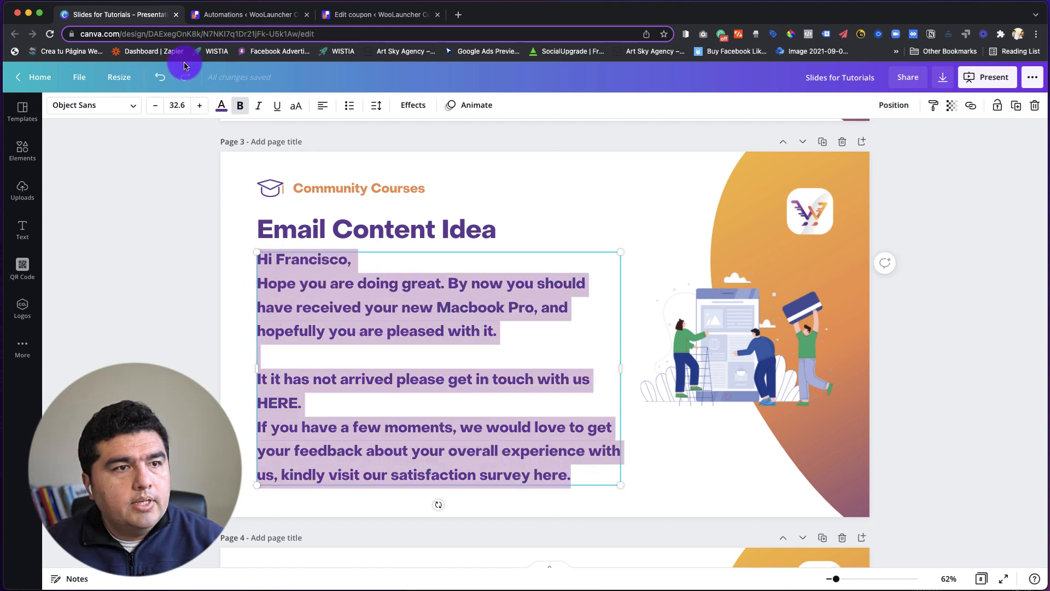
click(245, 15)
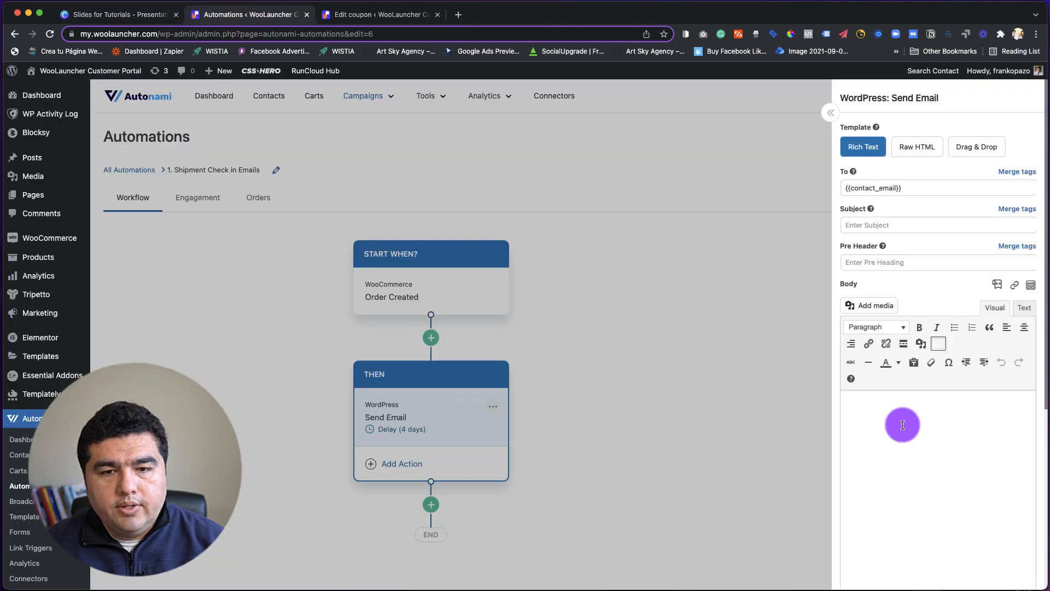
click(880, 419)
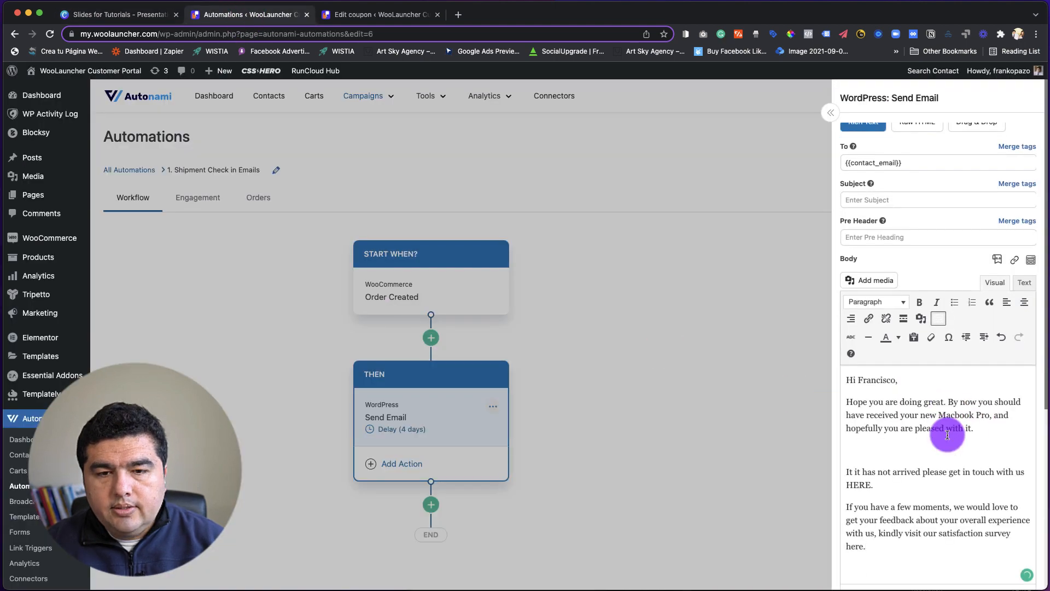
Remove the blank line in the email body, add a comma after "hopefully" and correct "It it" to "If it".
scroll(945, 430, down, 1)
click(883, 448)
key(BackSpace)
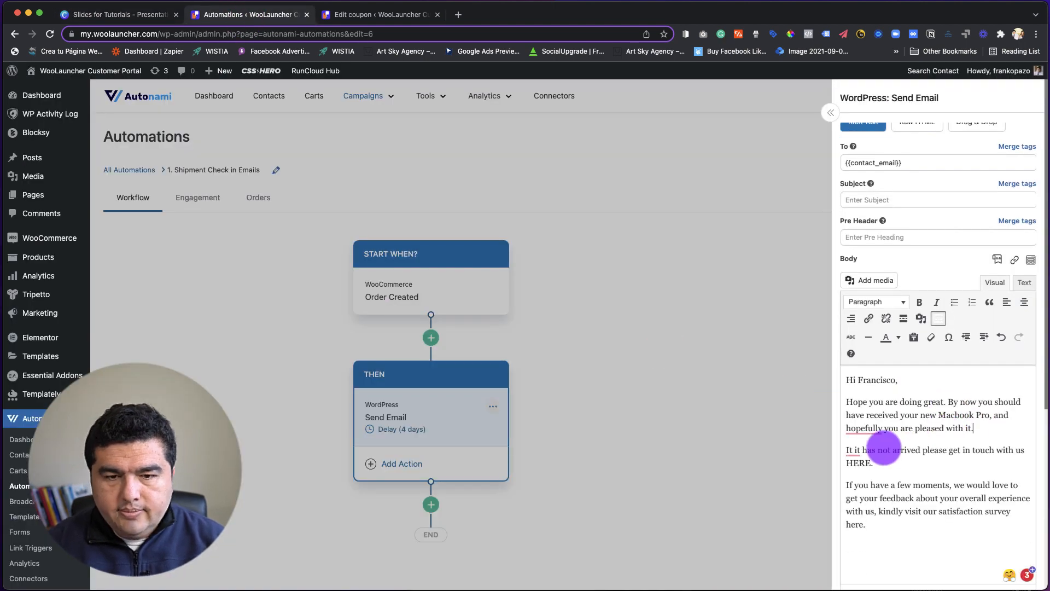
mouse_move(872, 429)
click(868, 449)
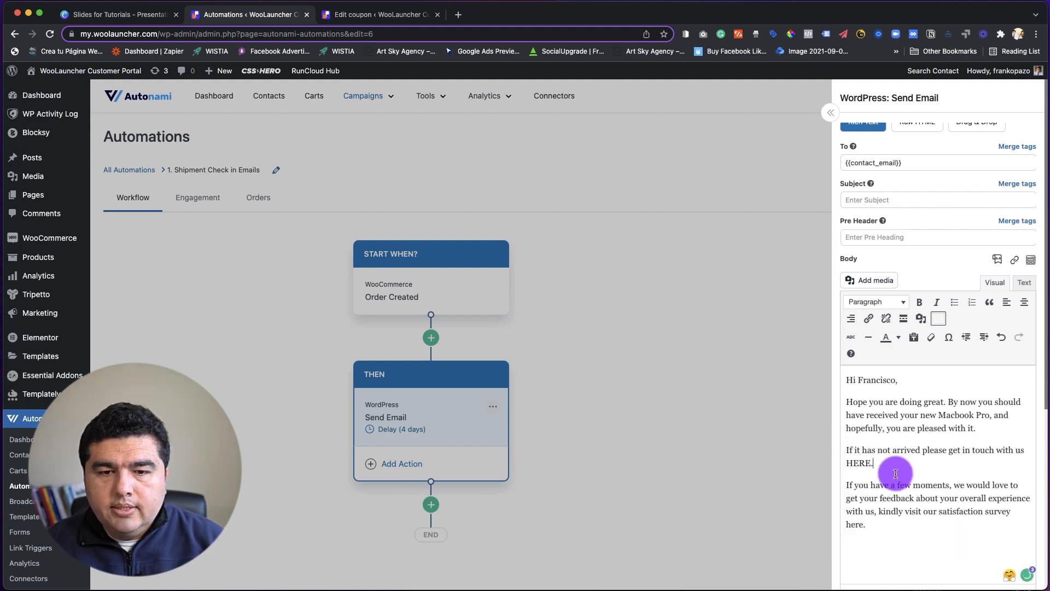
scroll(912, 470, down, 1)
scroll(911, 471, up, 1)
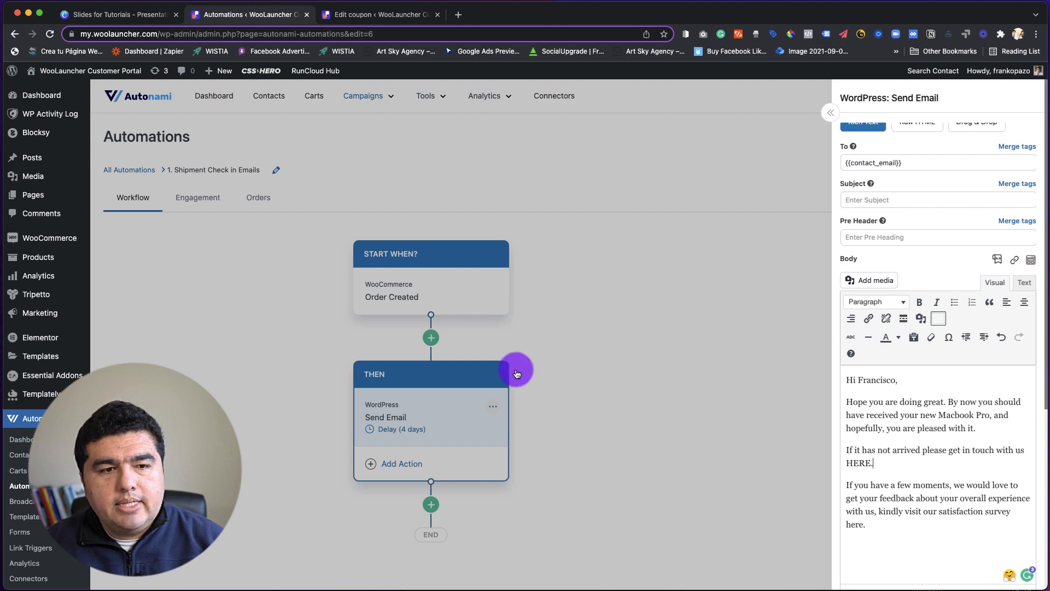
scroll(883, 412, down, 1)
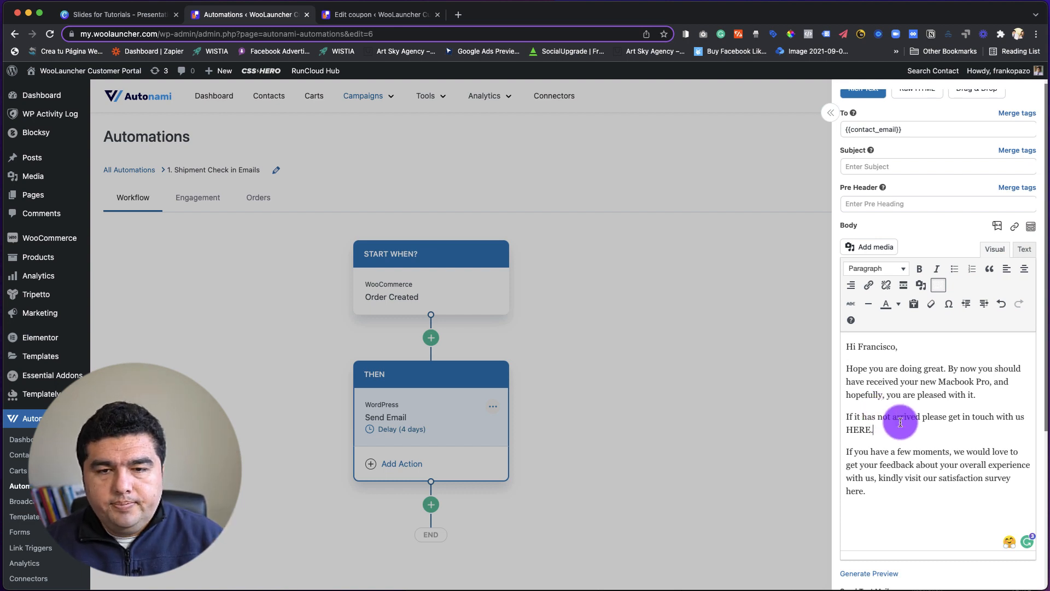
Start the email subject with "Hi" followed by the Contact First Name merge tag {{contact_first_name}}.
scroll(909, 297, up, 1)
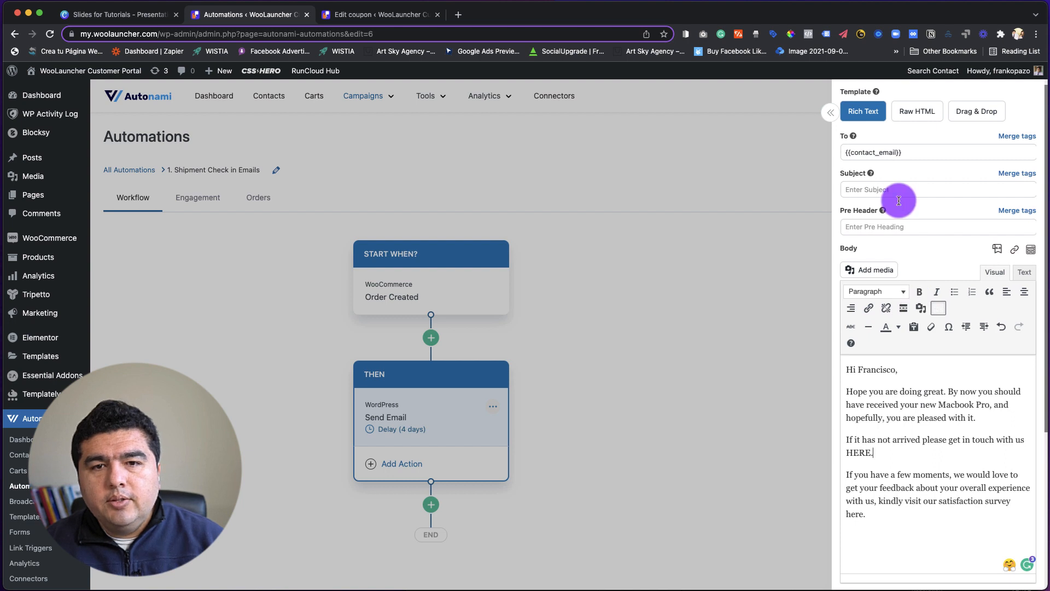
click(864, 190)
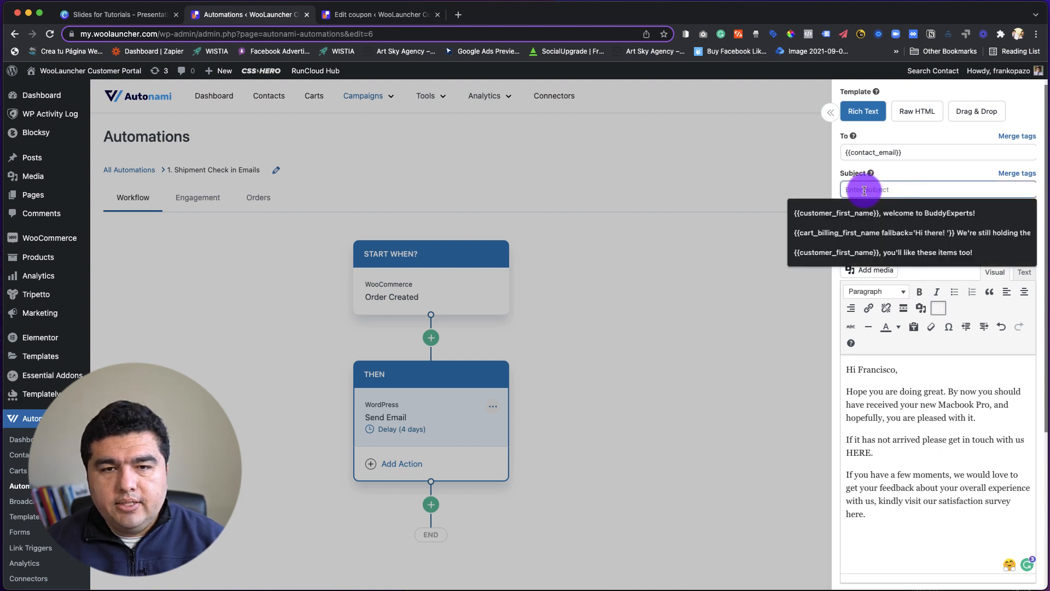
text(Hi)
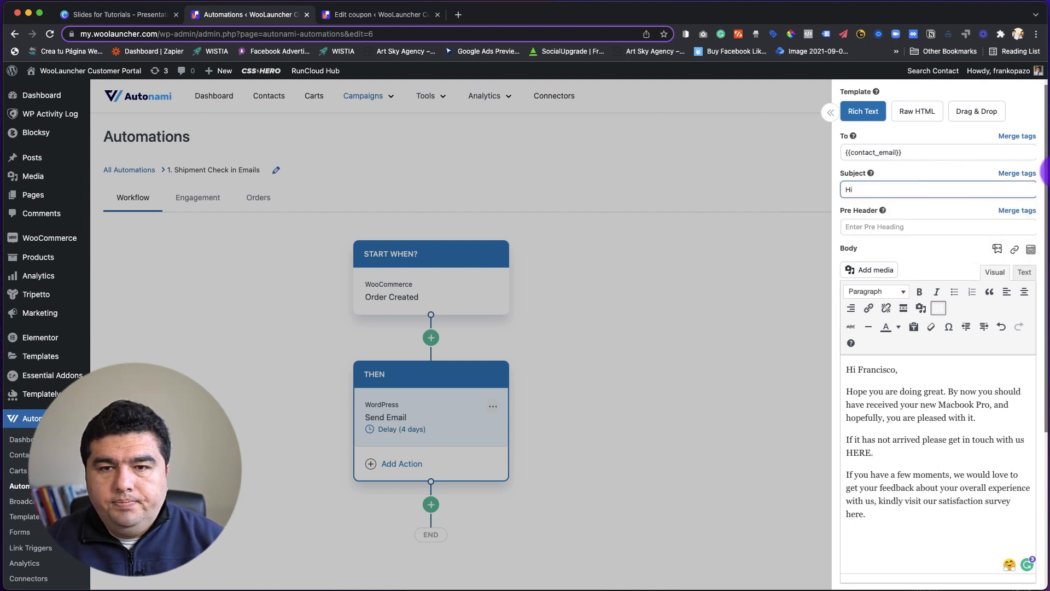
click(1017, 173)
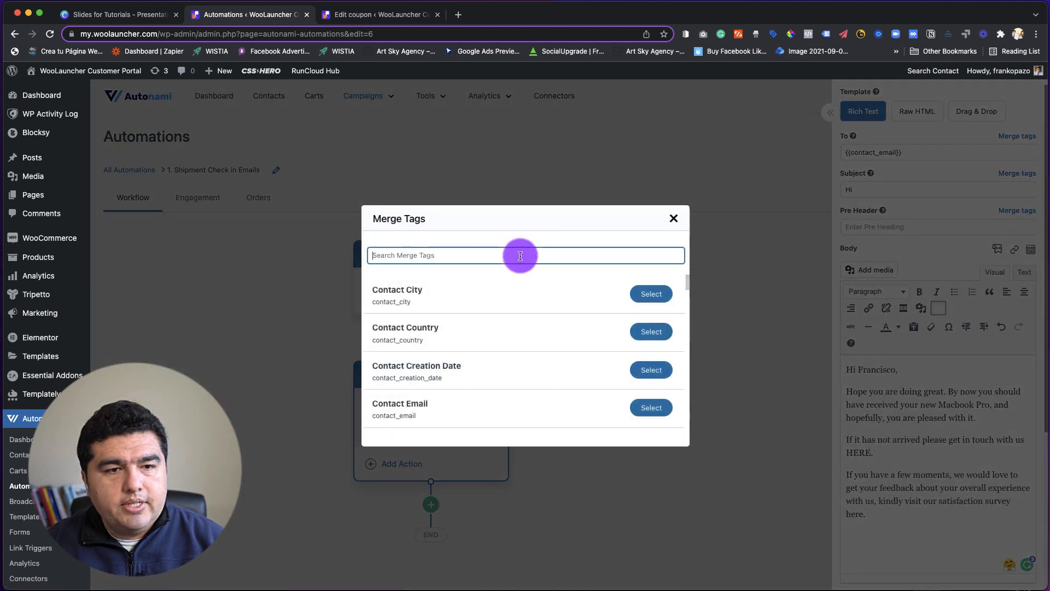
text(firs)
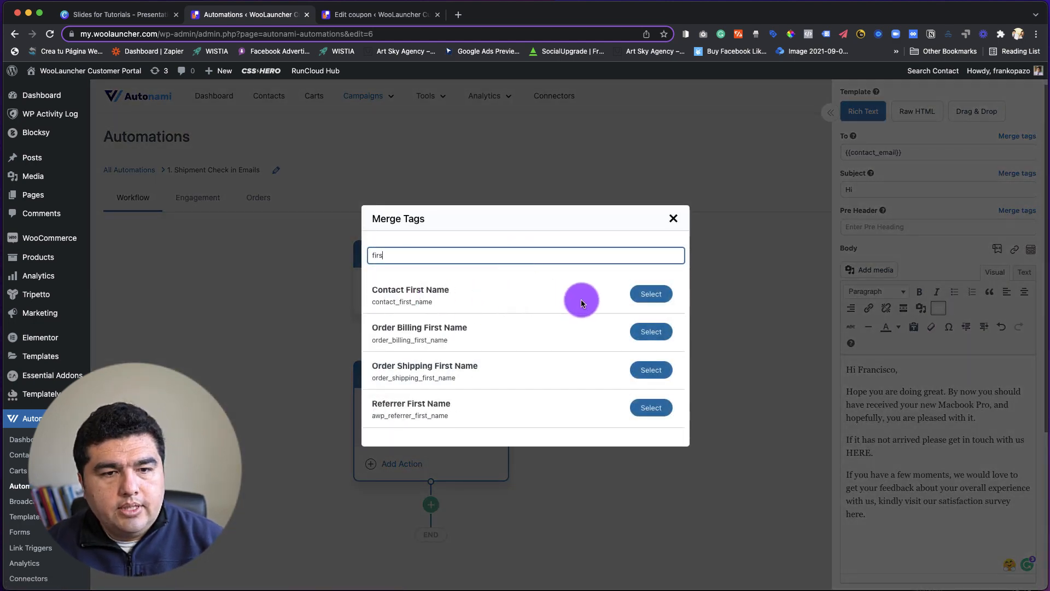
click(650, 294)
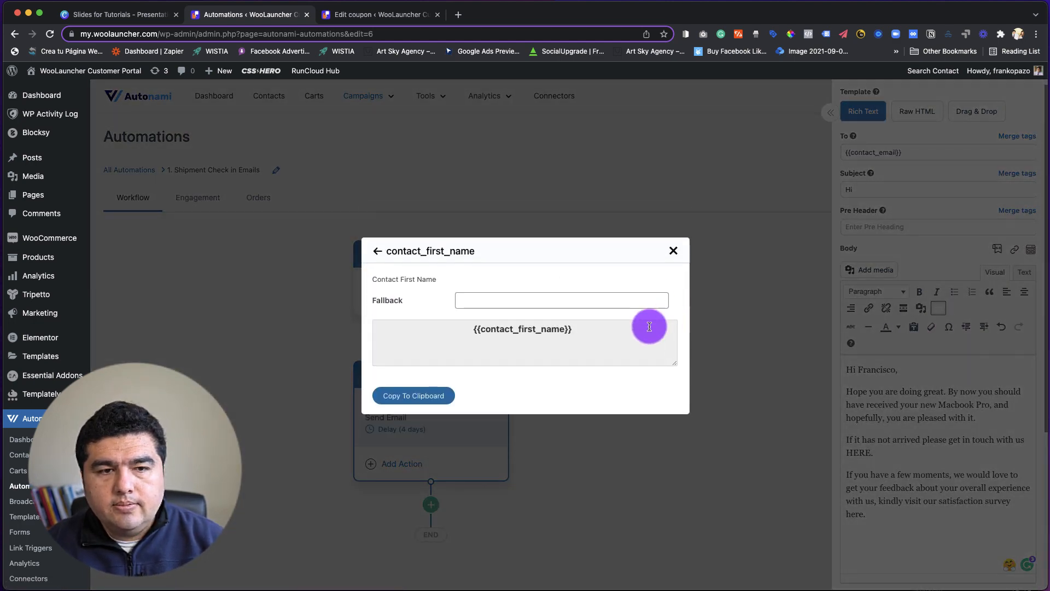
click(438, 394)
click(865, 191)
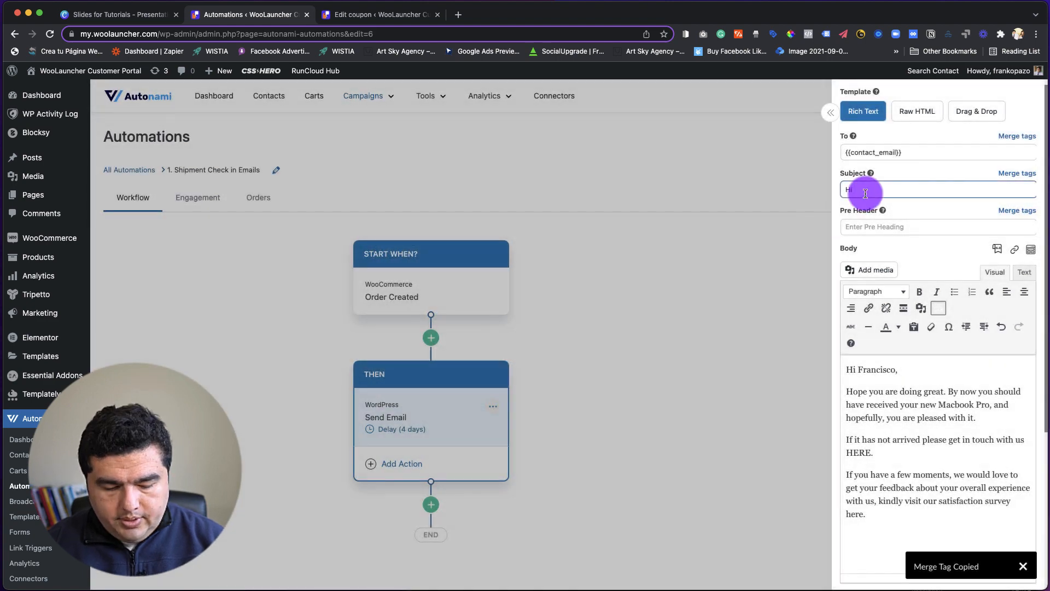
key(ctrl+v)
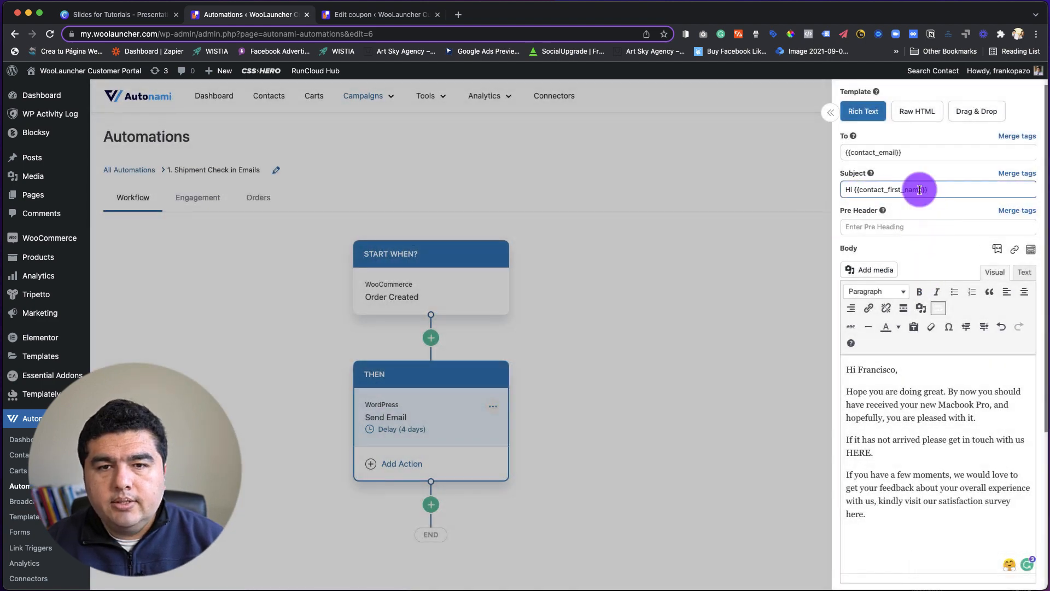
Complete the email subject after the merge tag with ", we want to learn from you.".
text(, we)
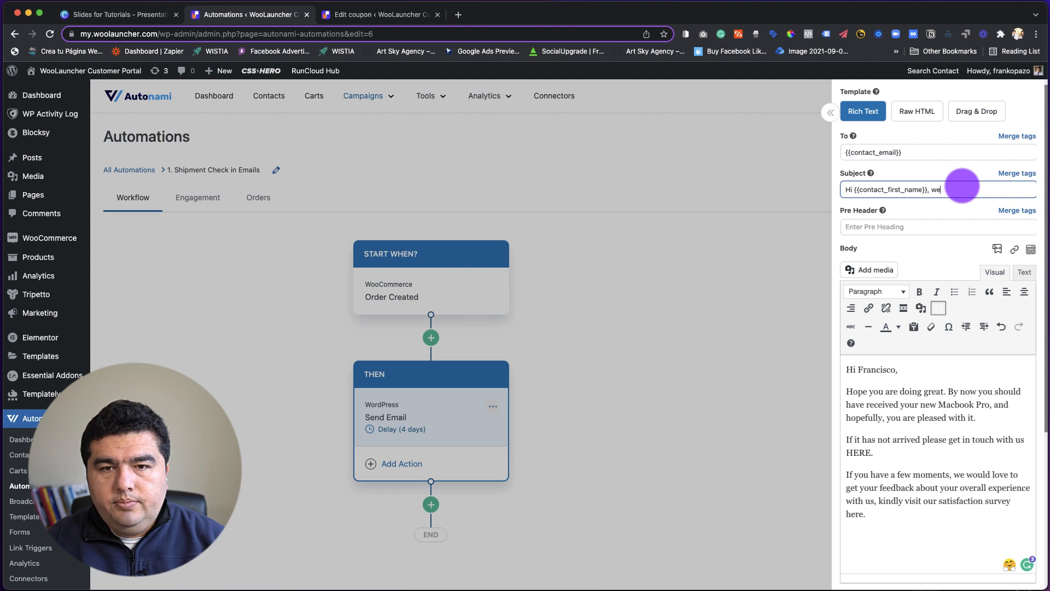
text( want to )
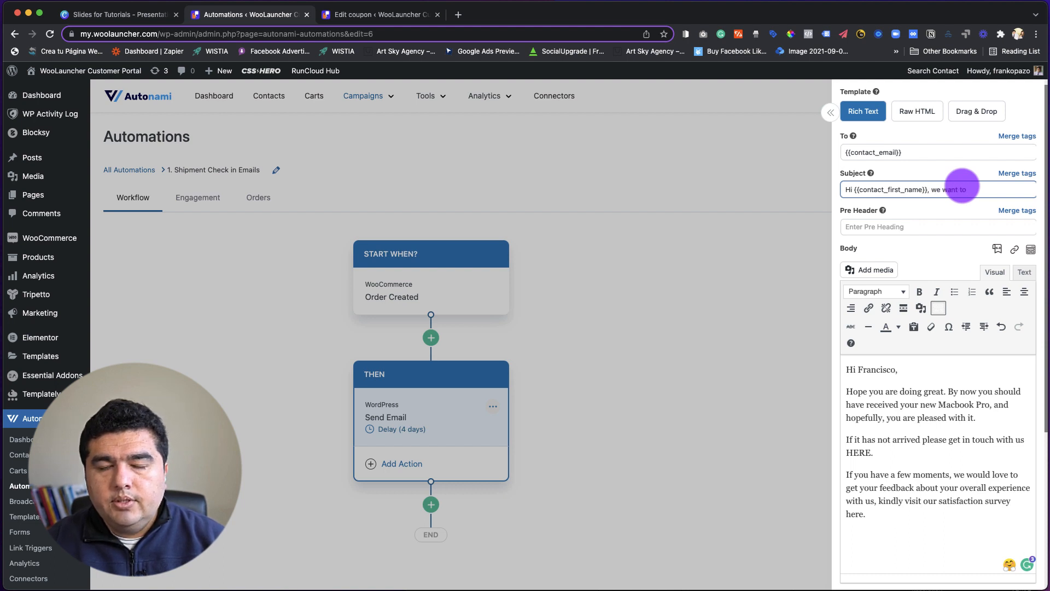
text(lear)
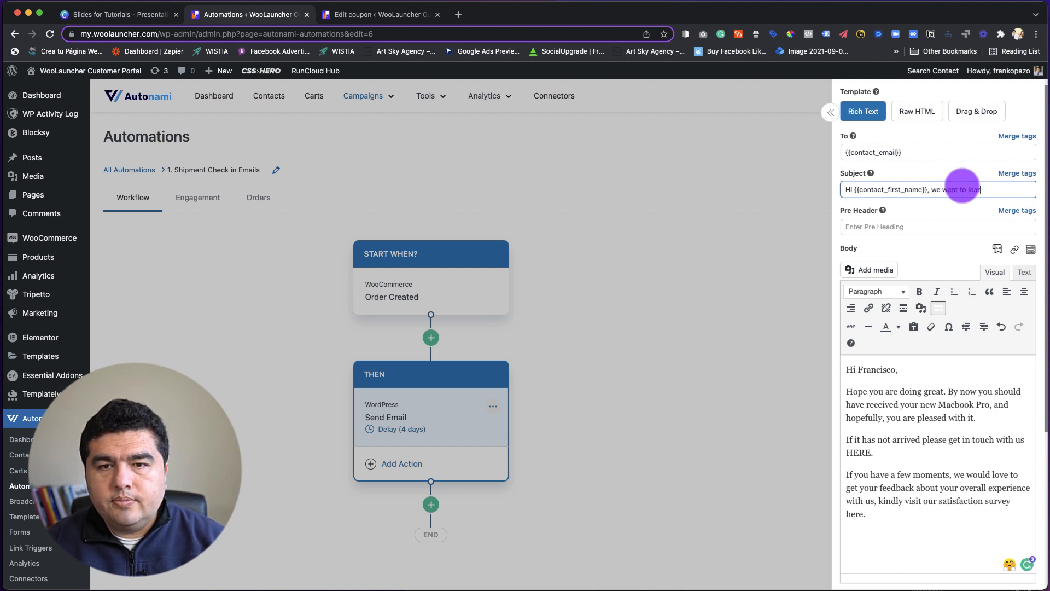
text(n from you.)
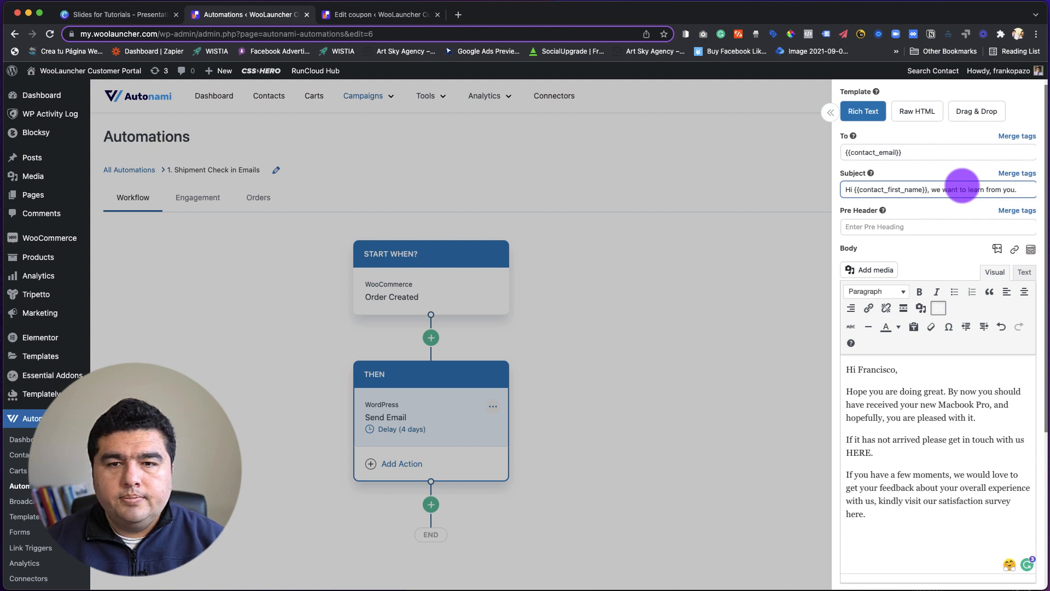
Replace the customer's first name in the email body's greeting with the merge tag {{contact_first_name}}.
scroll(908, 410, down, 2)
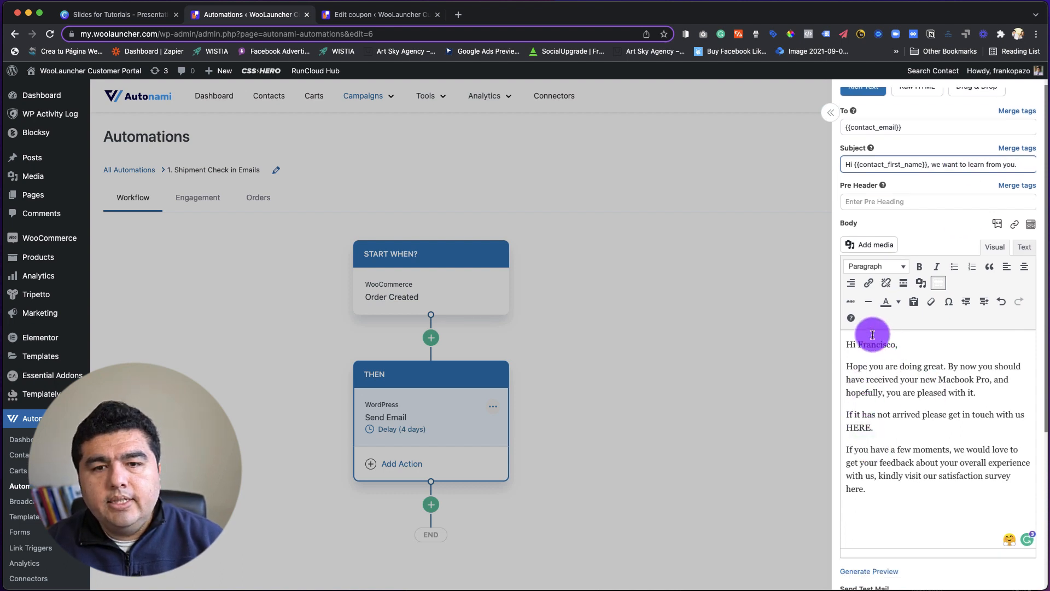
drag(857, 344, 894, 343)
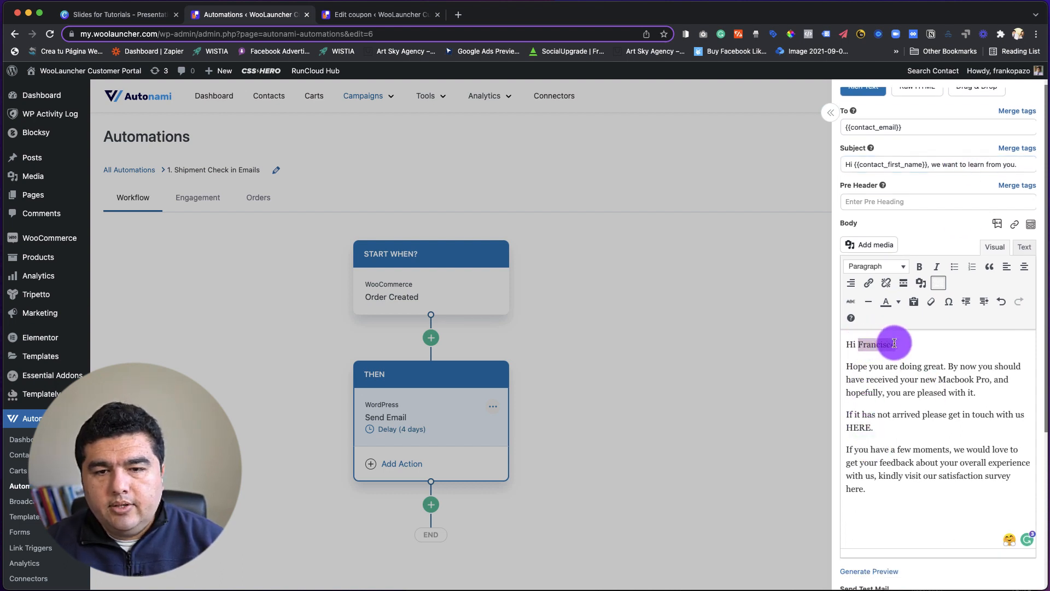
key(super+v)
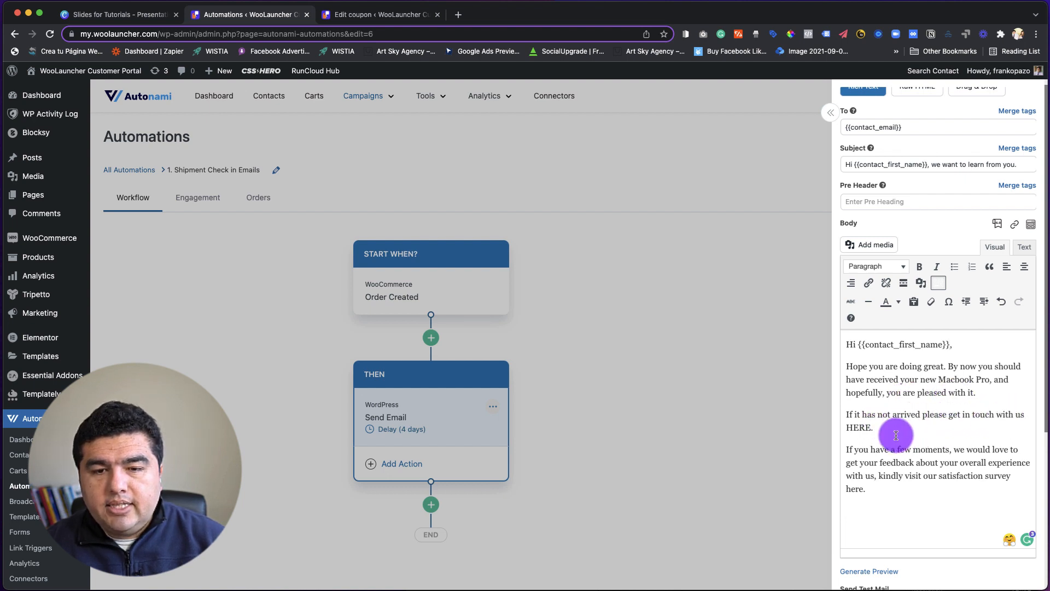
drag(845, 427, 874, 427)
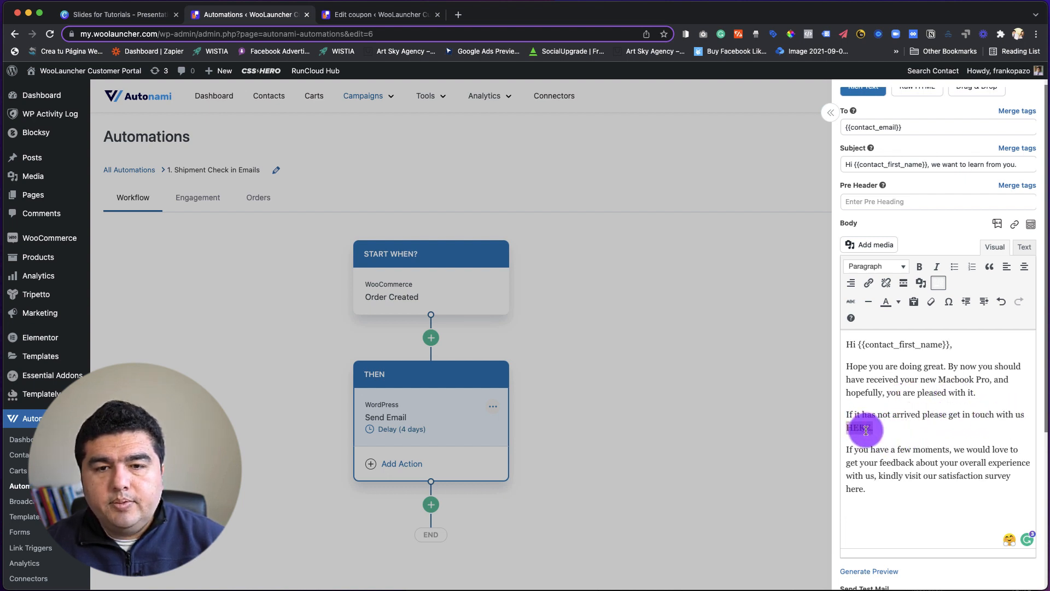
click(869, 284)
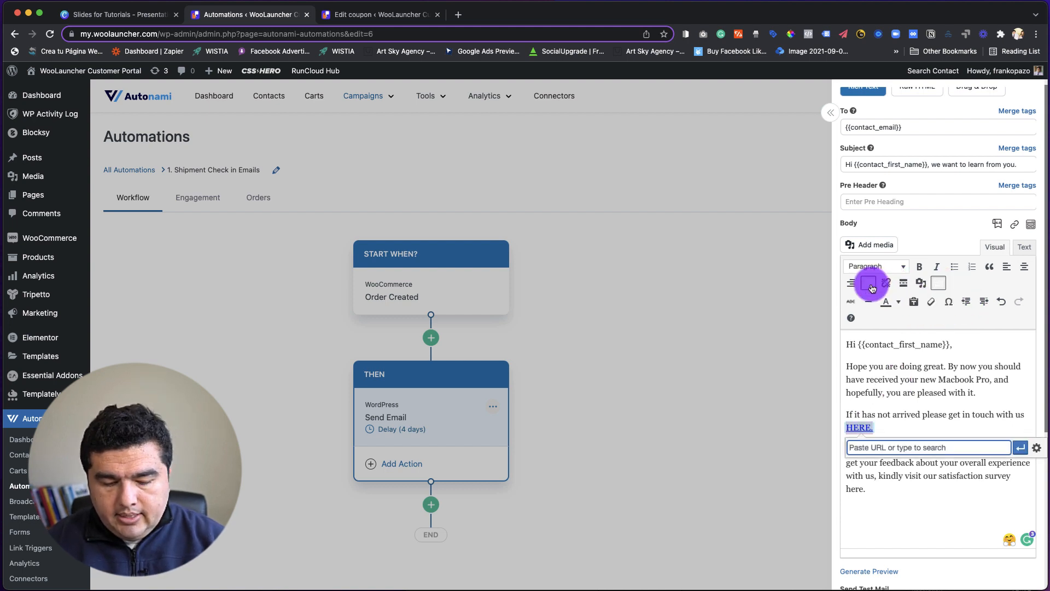
text(contact)
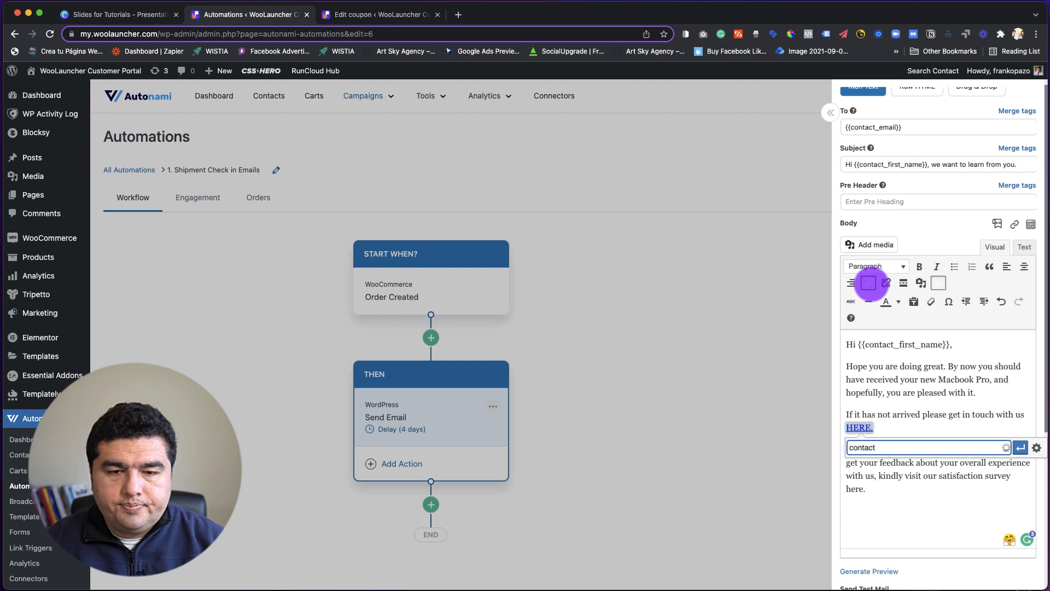
key(BackSpace)
key(BackSpace)
key(BackSpace)
key(BackSpace)
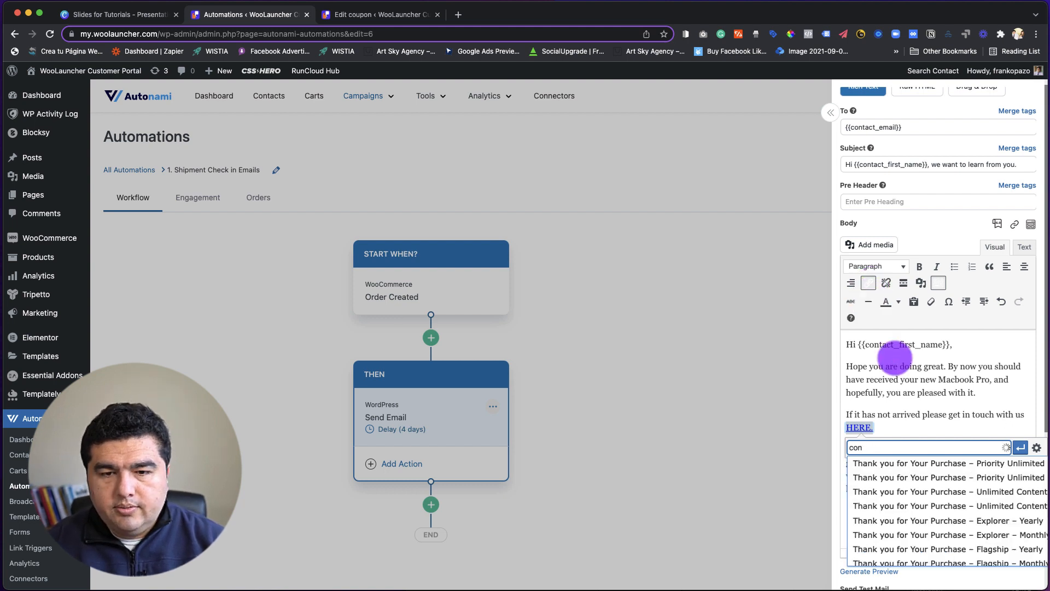
key(BackSpace)
key(BackSpace)
key(BackSpace)
text(support )
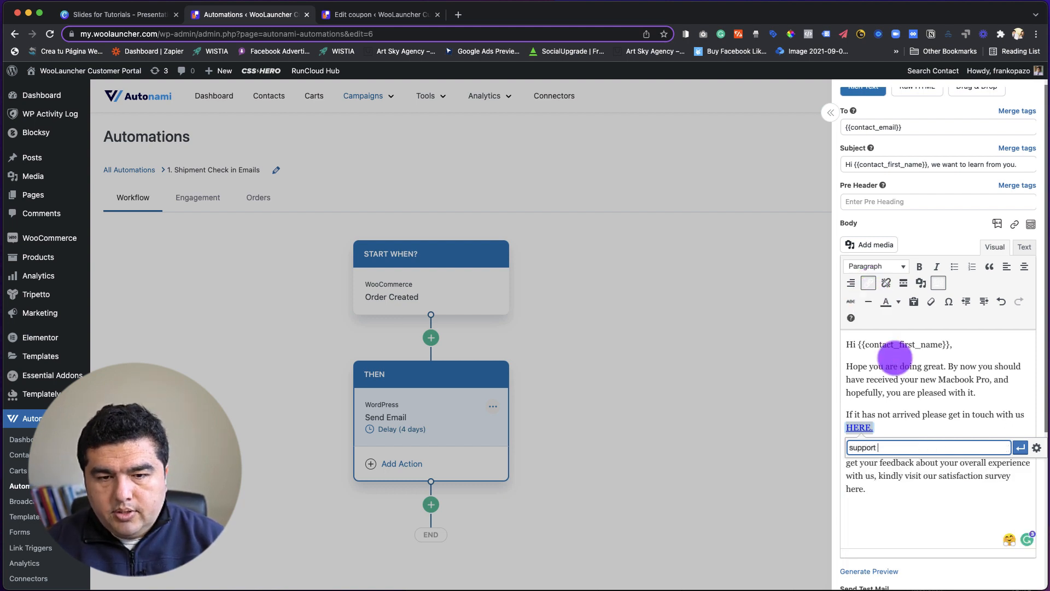
text(utll)
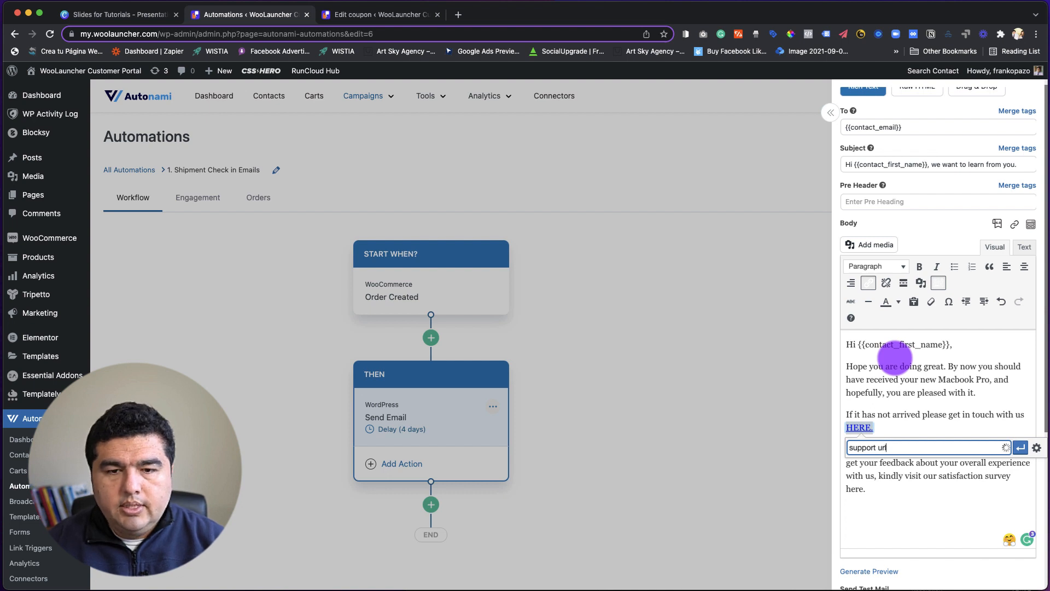
click(900, 506)
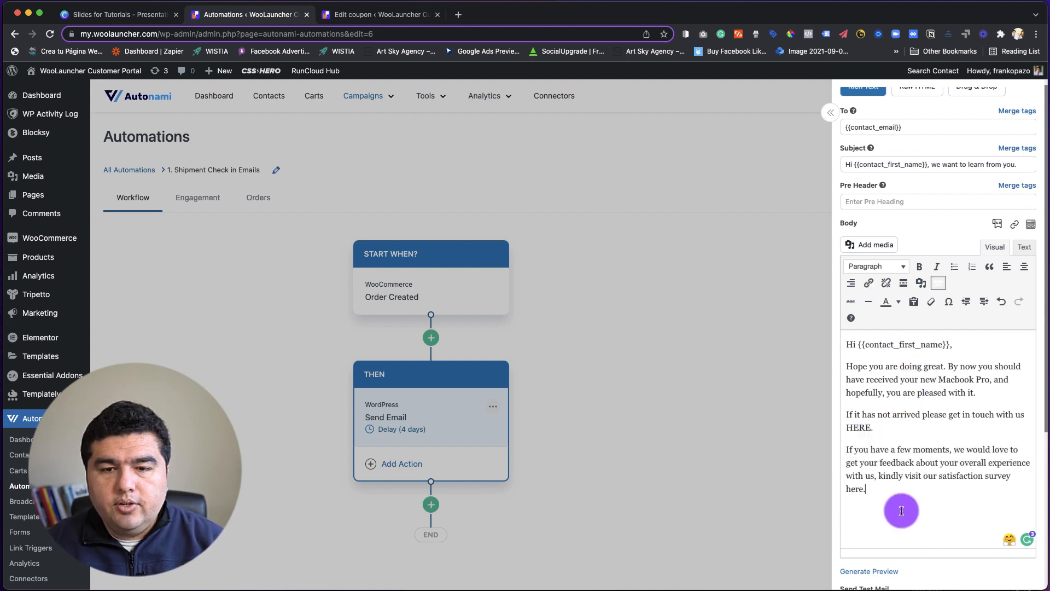
Link "HERE." in the email body's get-in-touch sentence to a "mailto:" link with the store's support e-mail address.
drag(875, 427, 845, 427)
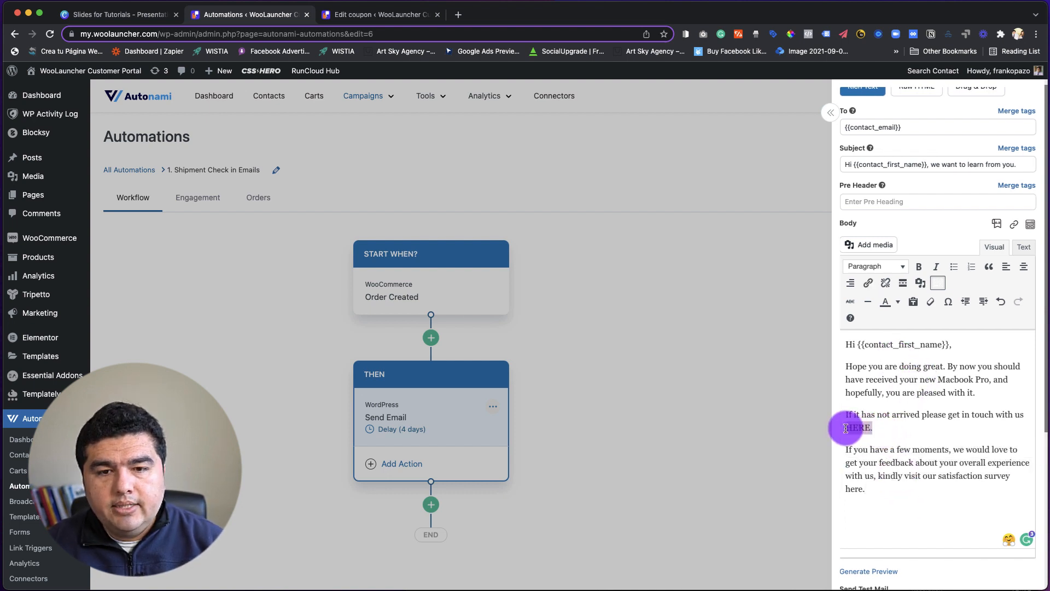
click(868, 282)
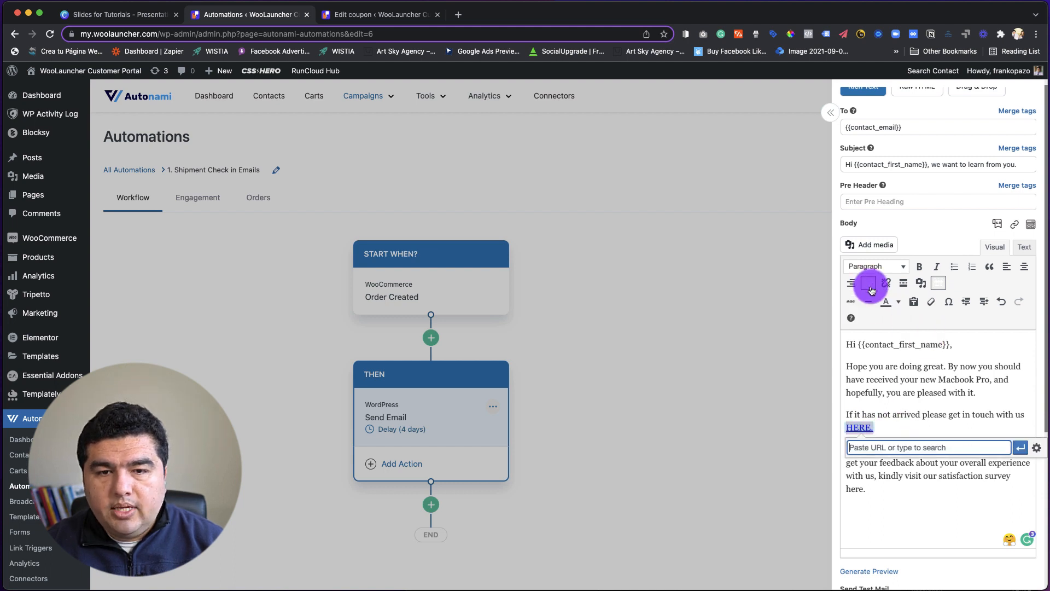
text(mailto:)
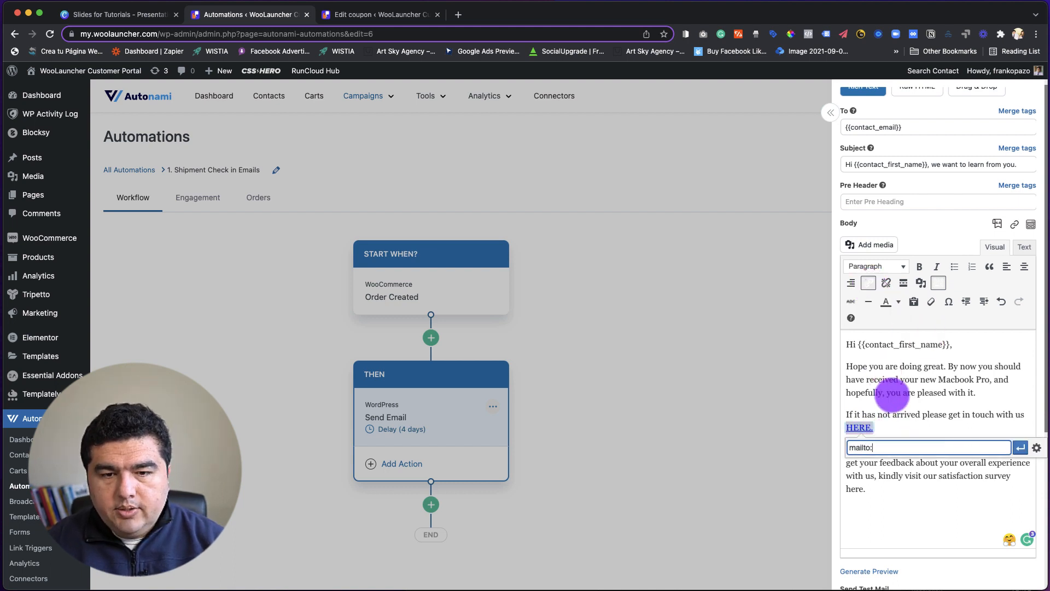
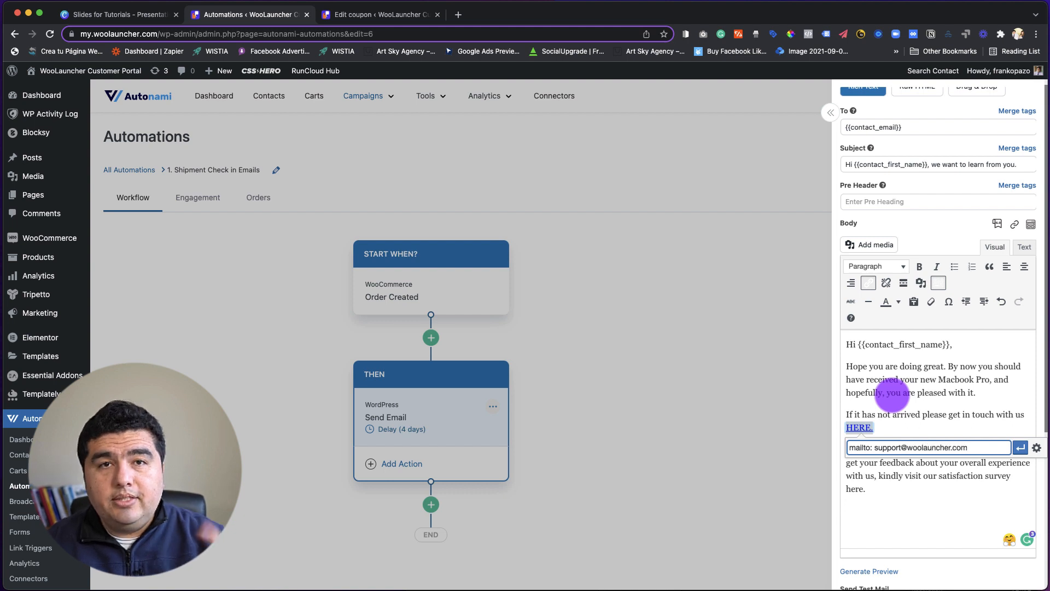
click(1020, 450)
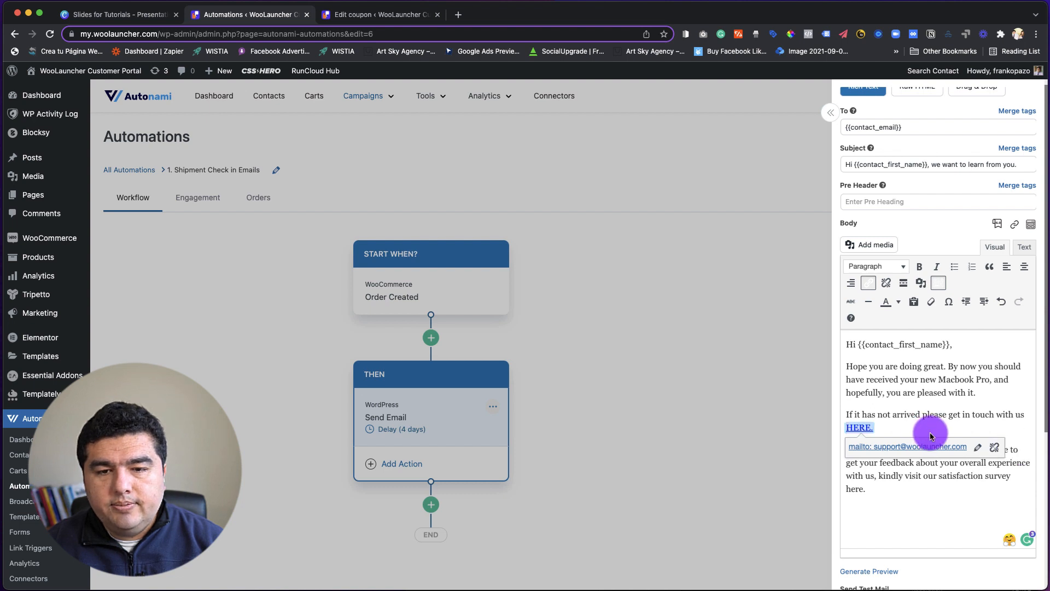
click(937, 487)
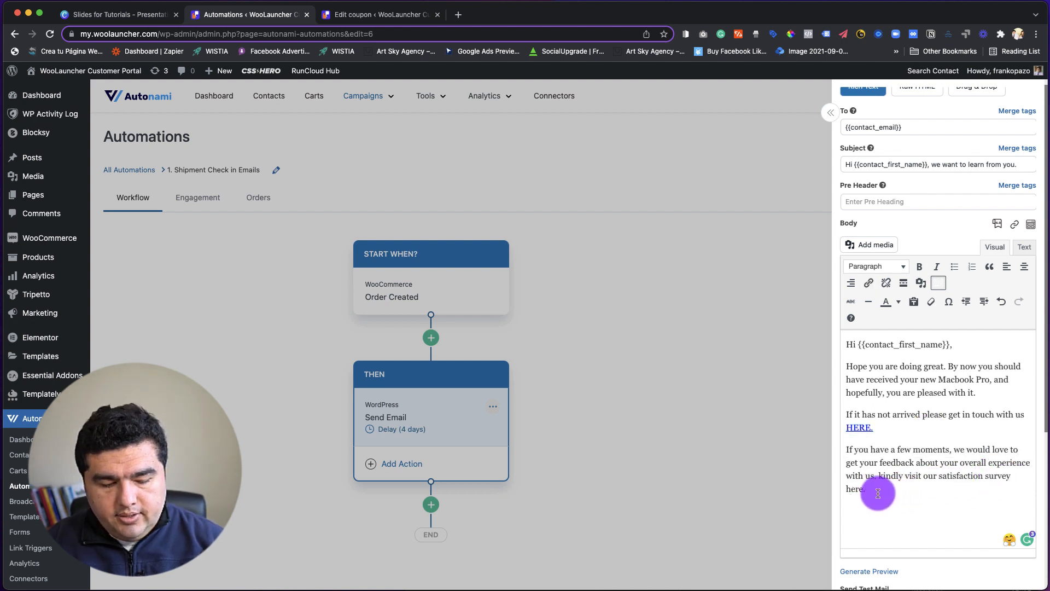
Link "here." in the email body's satisfaction survey sentence to yoursurveyurl.com.
key(shift+Return)
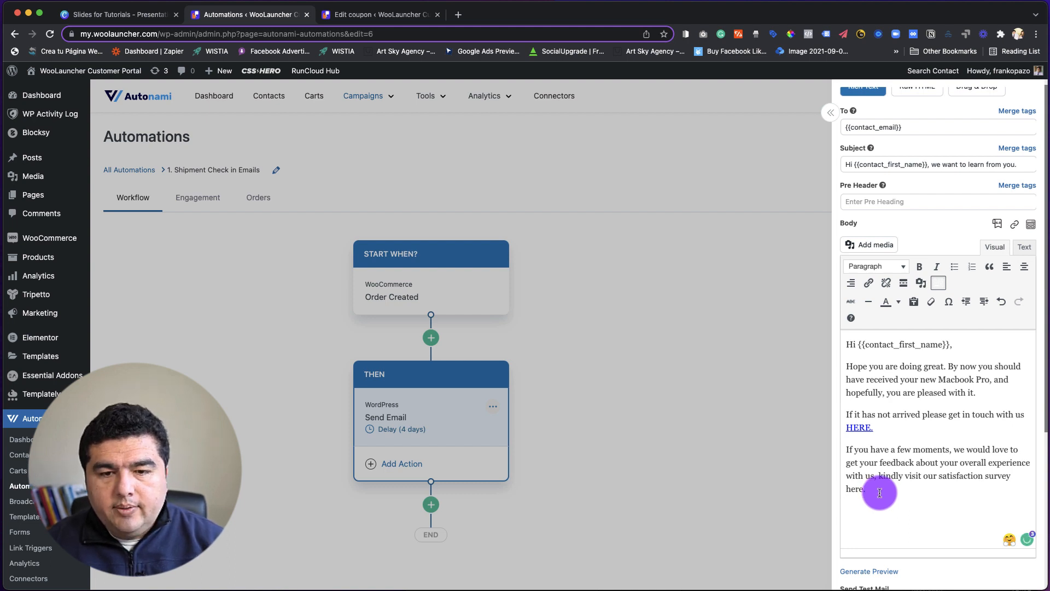
drag(875, 488, 844, 489)
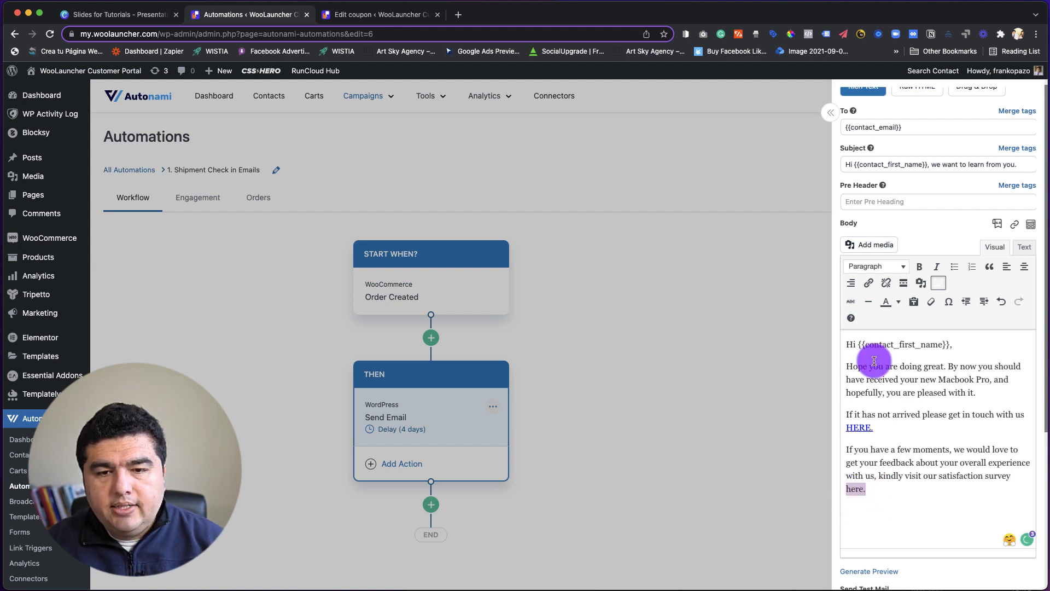
click(868, 283)
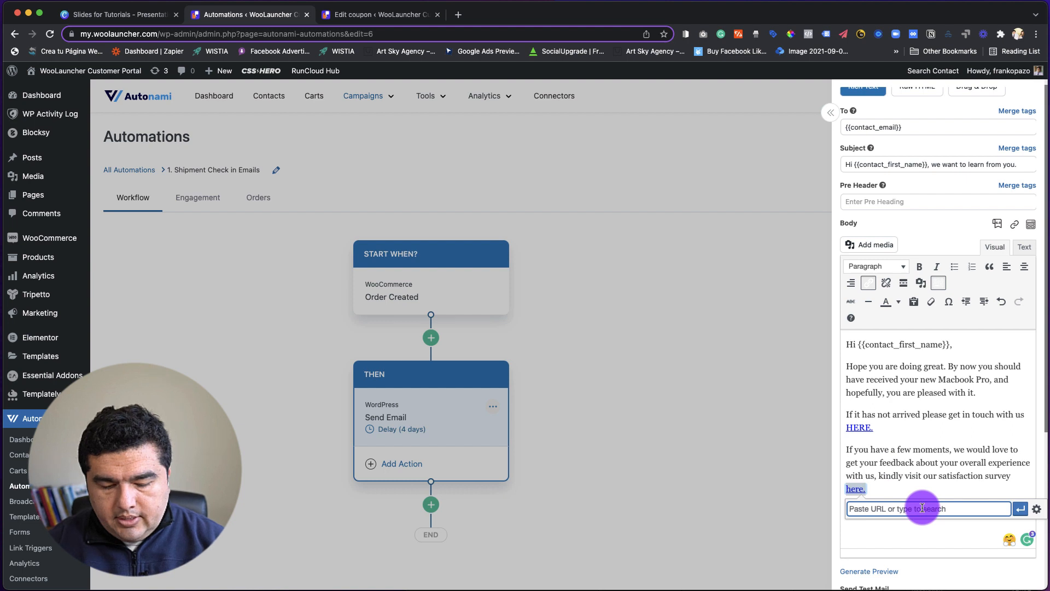
text(yoursurveyu)
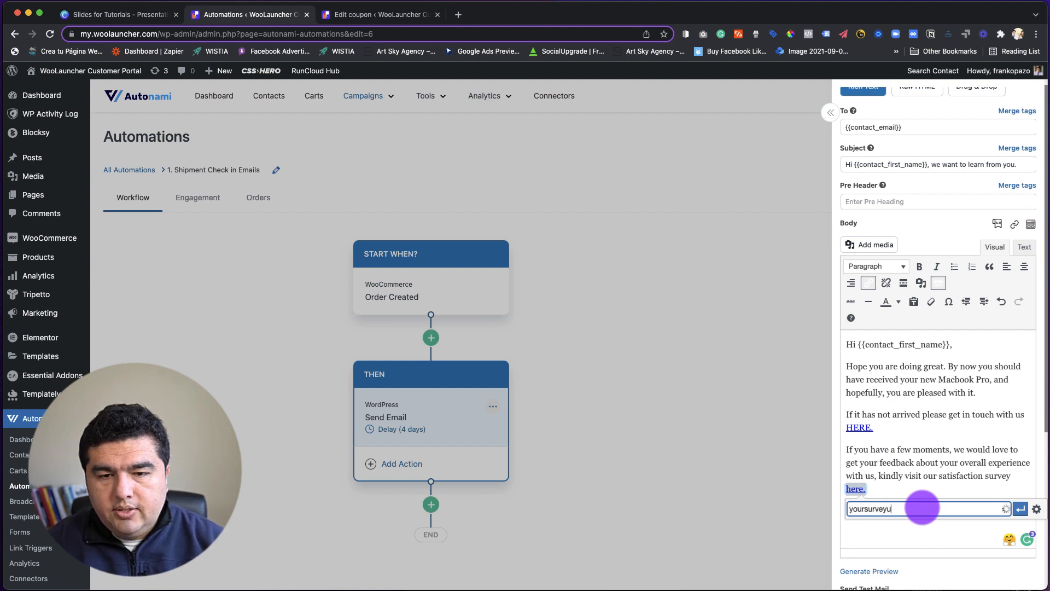
text(rl.com)
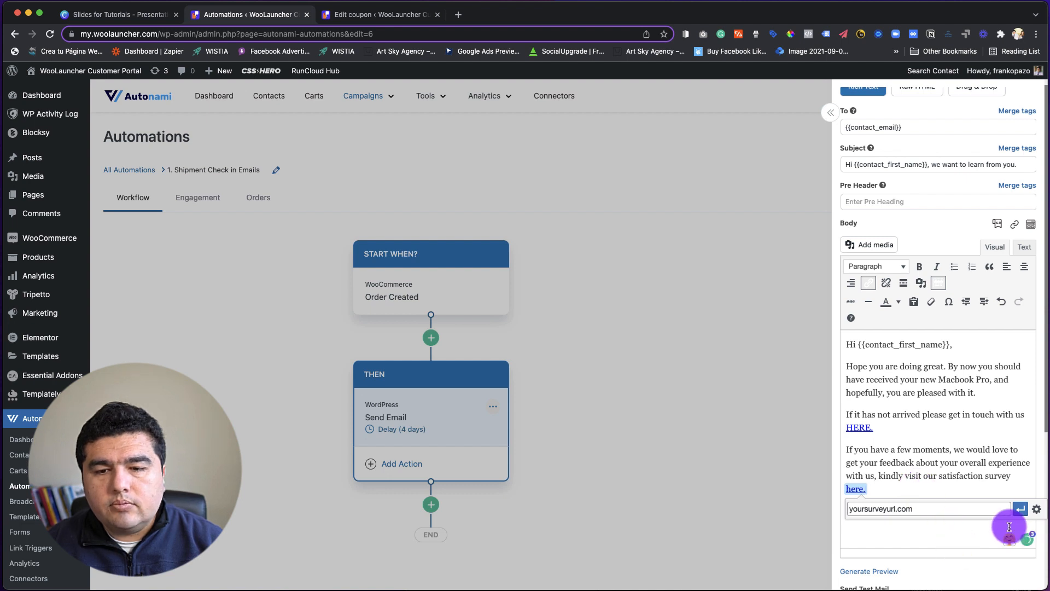
click(1020, 508)
click(924, 517)
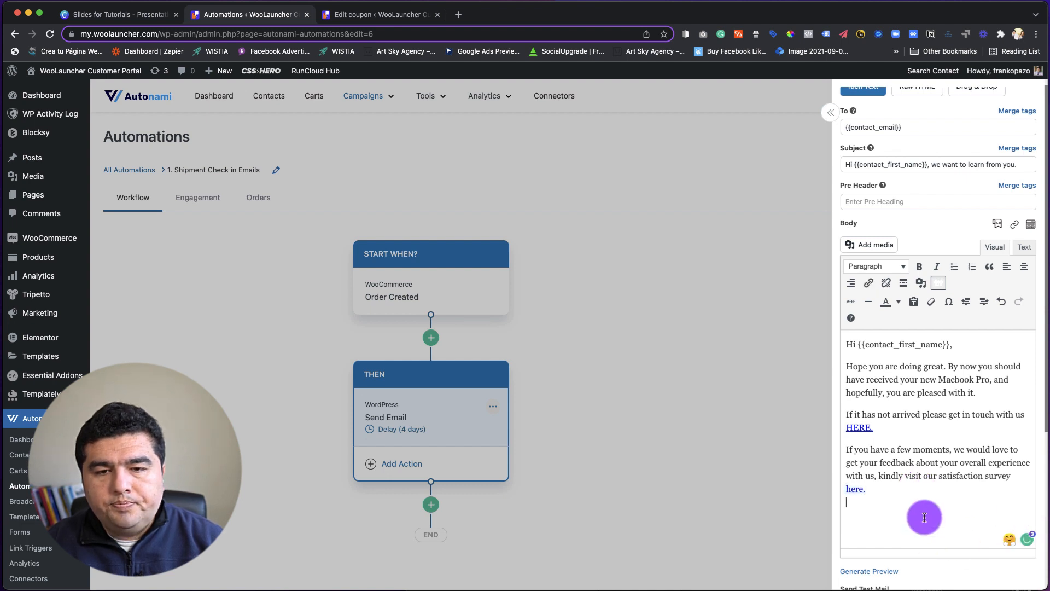
Set the Send Email action's delay to 7 days and close the email settings.
scroll(902, 435, up, 1)
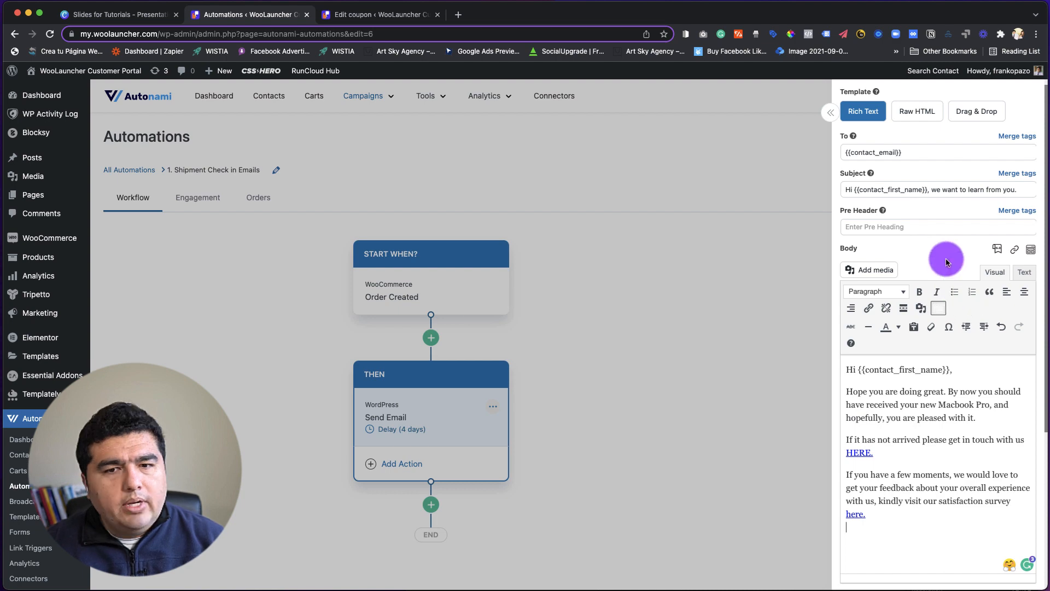
scroll(947, 263, down, 1)
scroll(923, 453, down, 5)
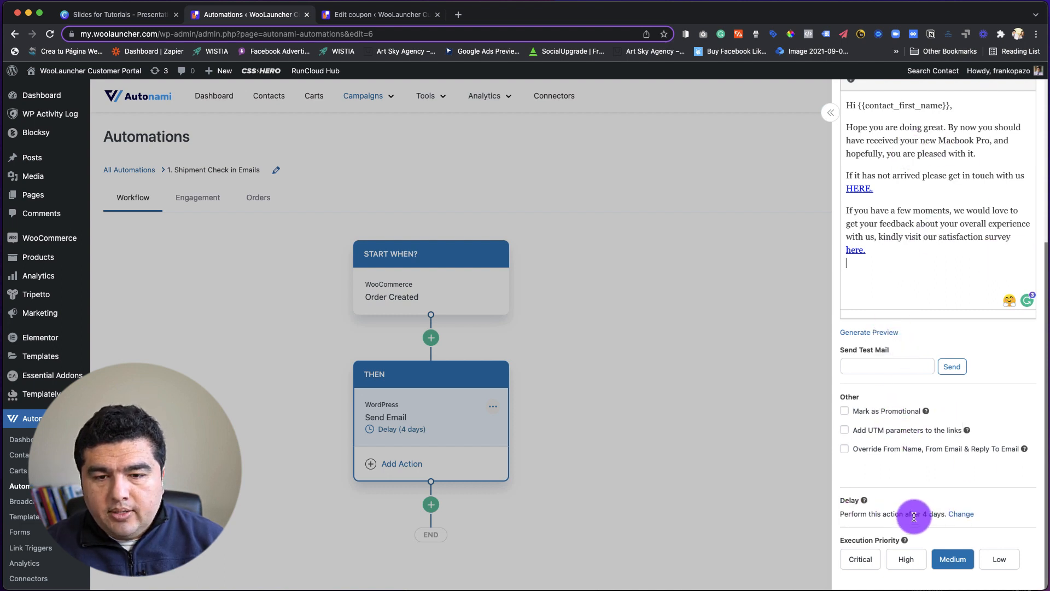
click(964, 516)
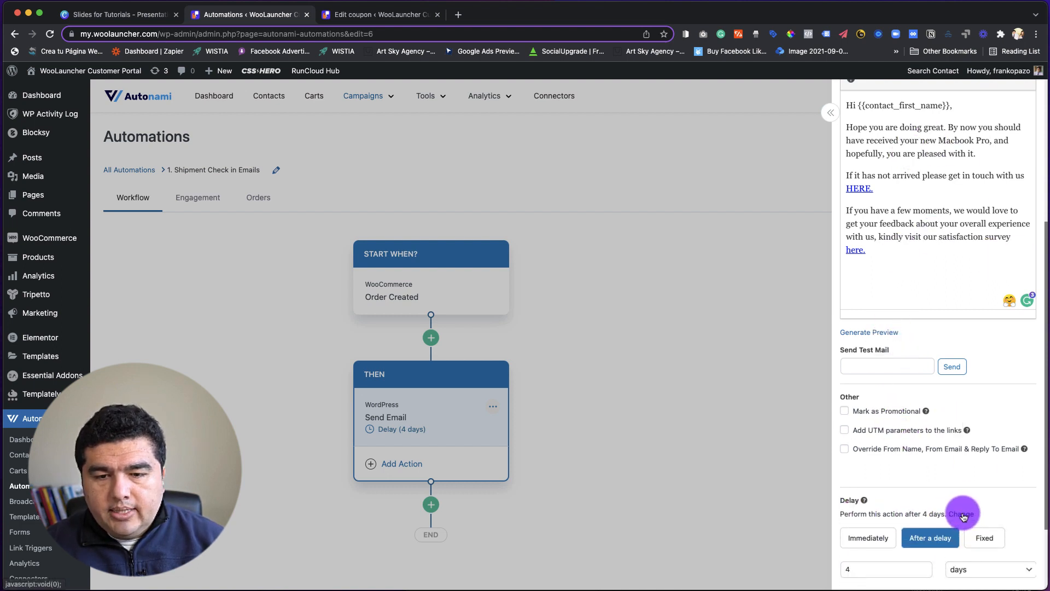
scroll(965, 492, down, 3)
click(891, 472)
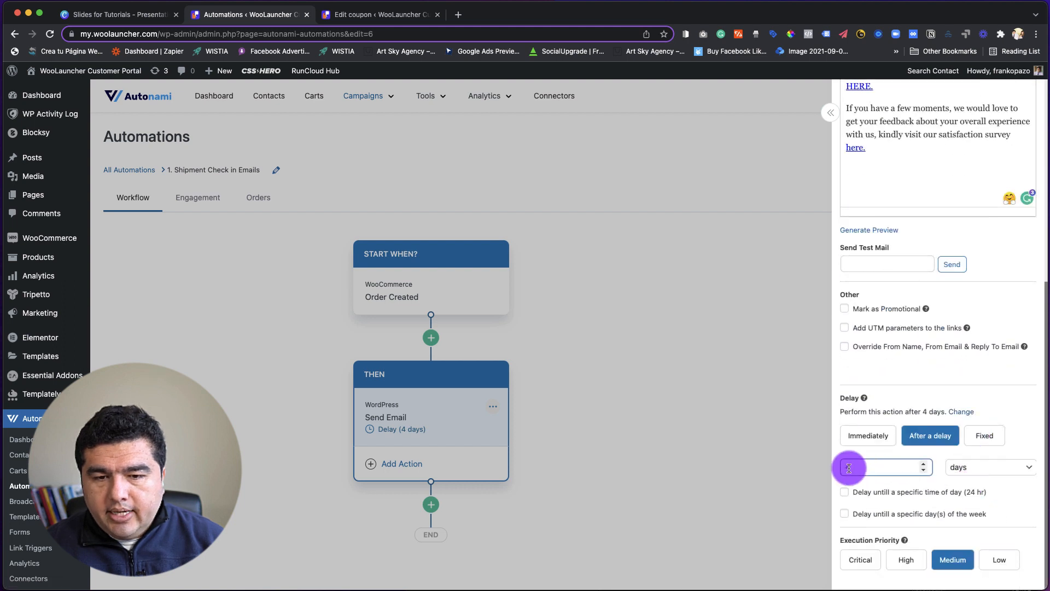
drag(851, 466, 829, 463)
text(7)
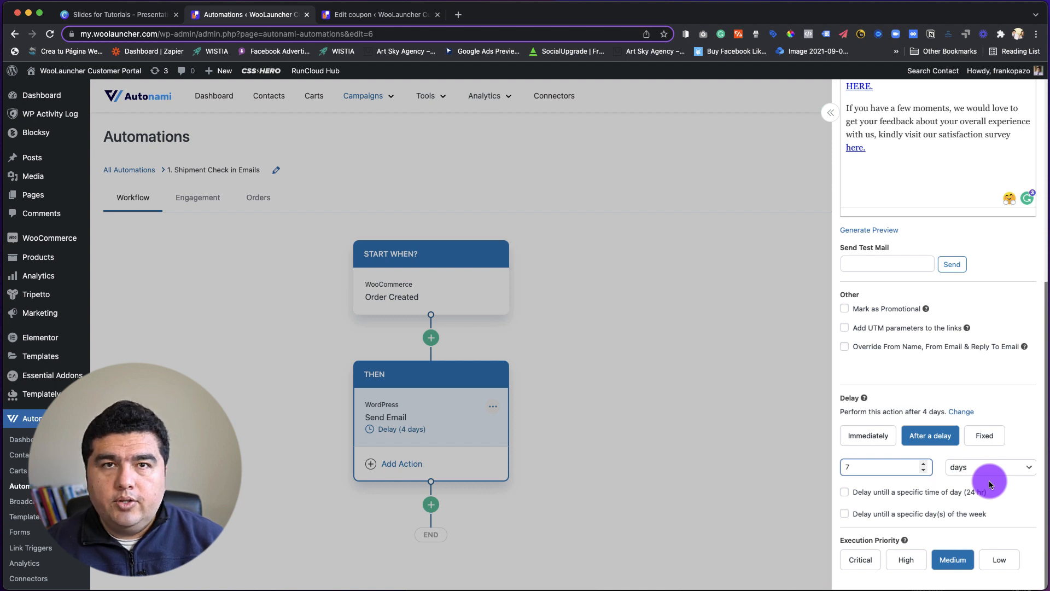
click(1010, 500)
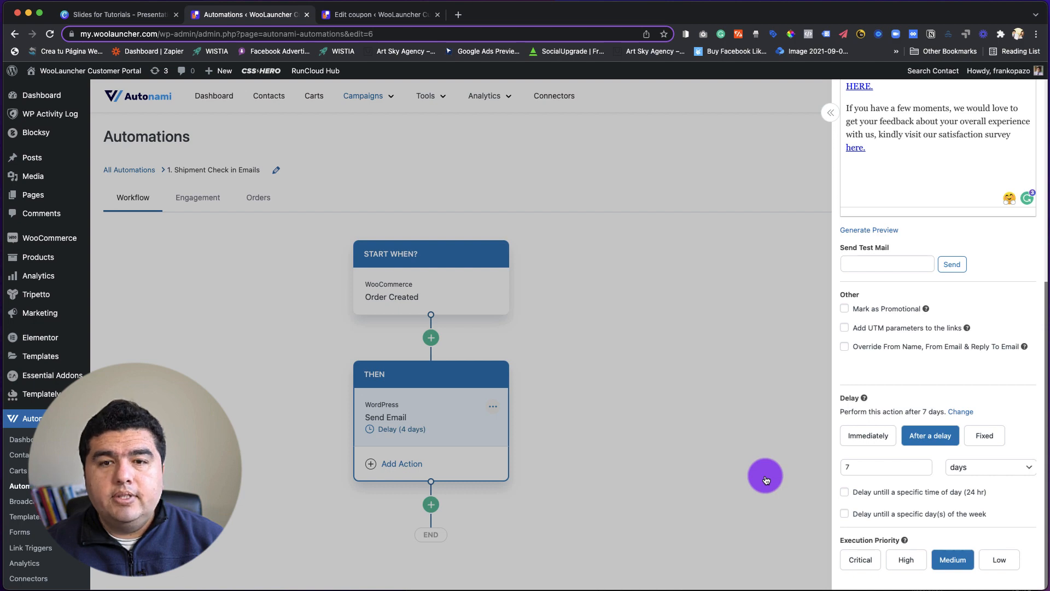
scroll(885, 465, up, 10)
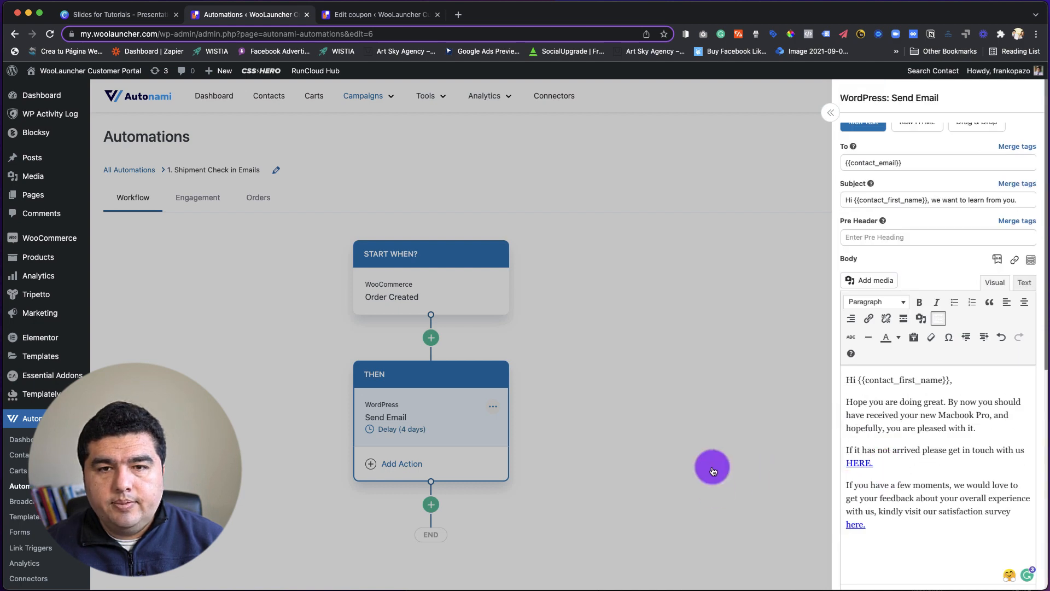
click(712, 471)
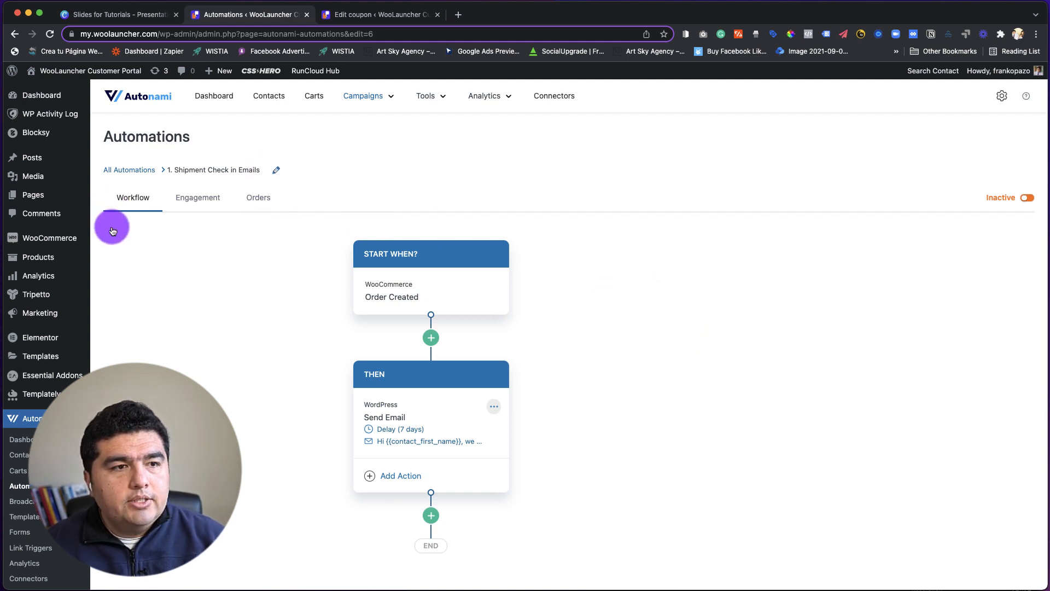
Switch to the Canva slides and view the Amazon example on the "Cross-Sell Recommendation of products Email" page.
click(121, 20)
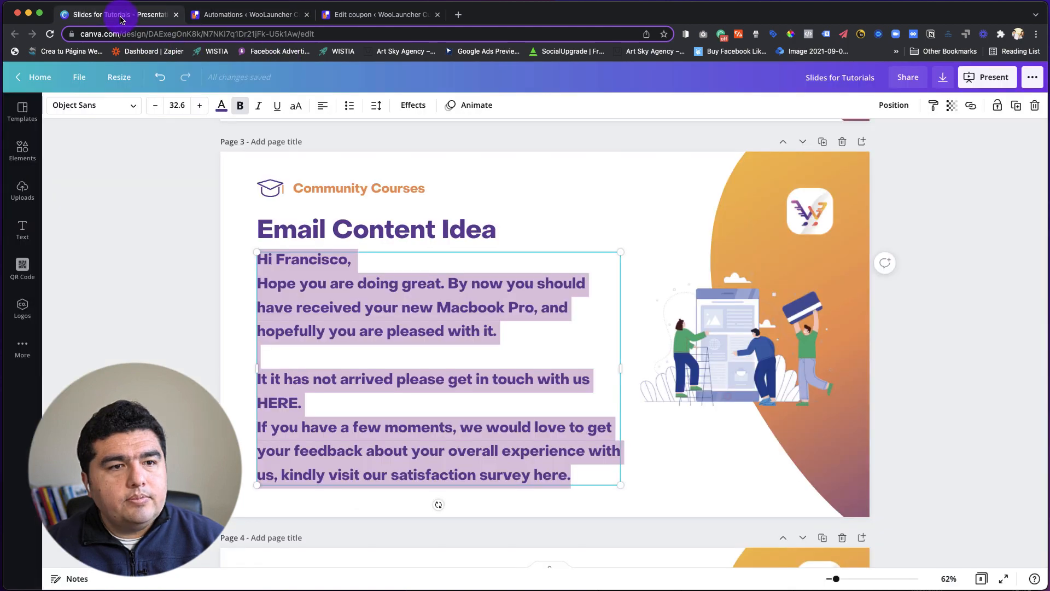
click(957, 335)
scroll(910, 345, down, 8)
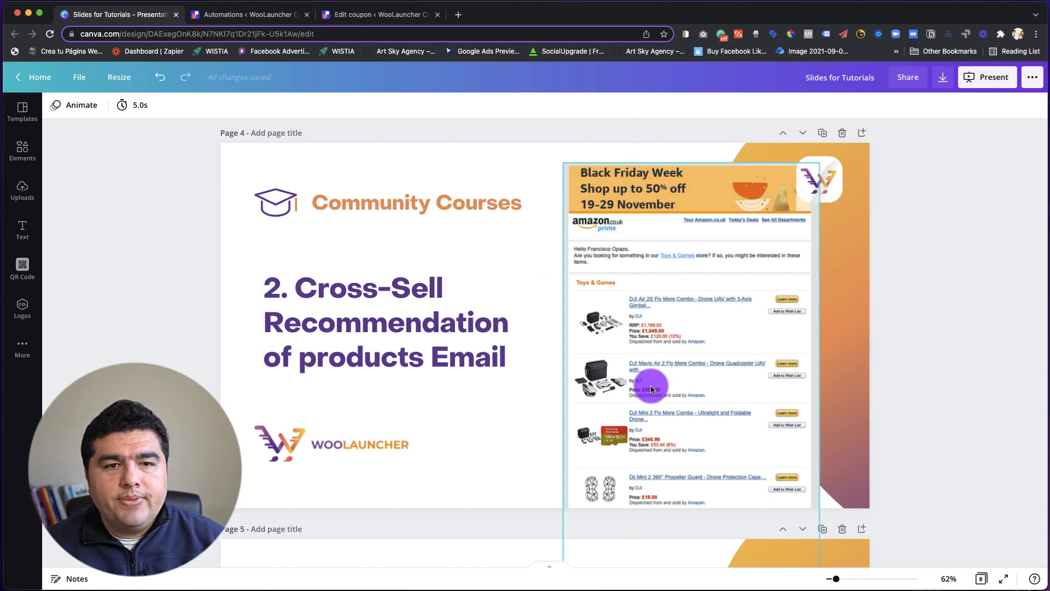
click(676, 373)
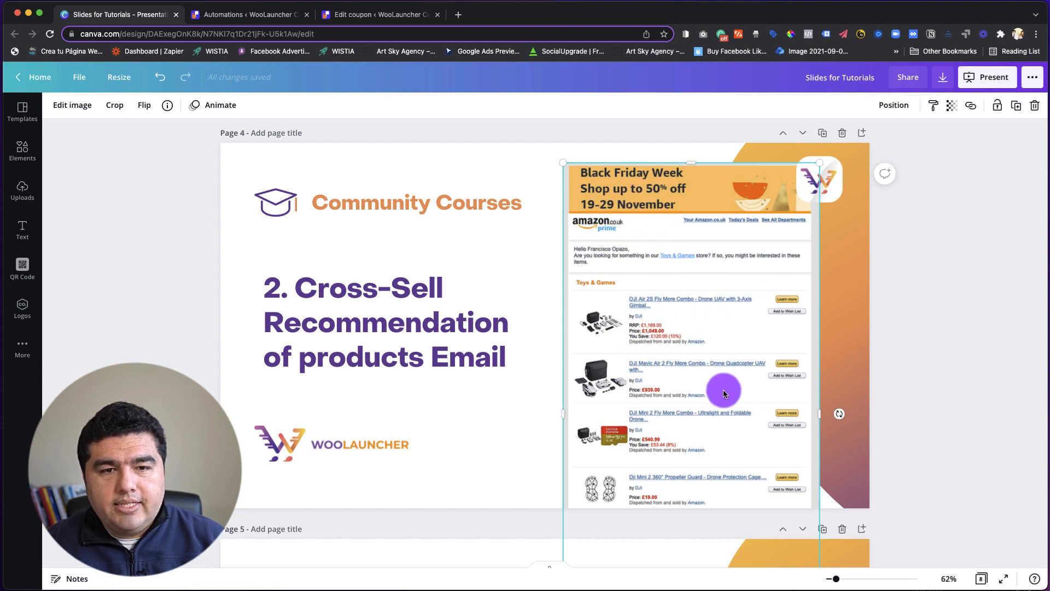
click(955, 386)
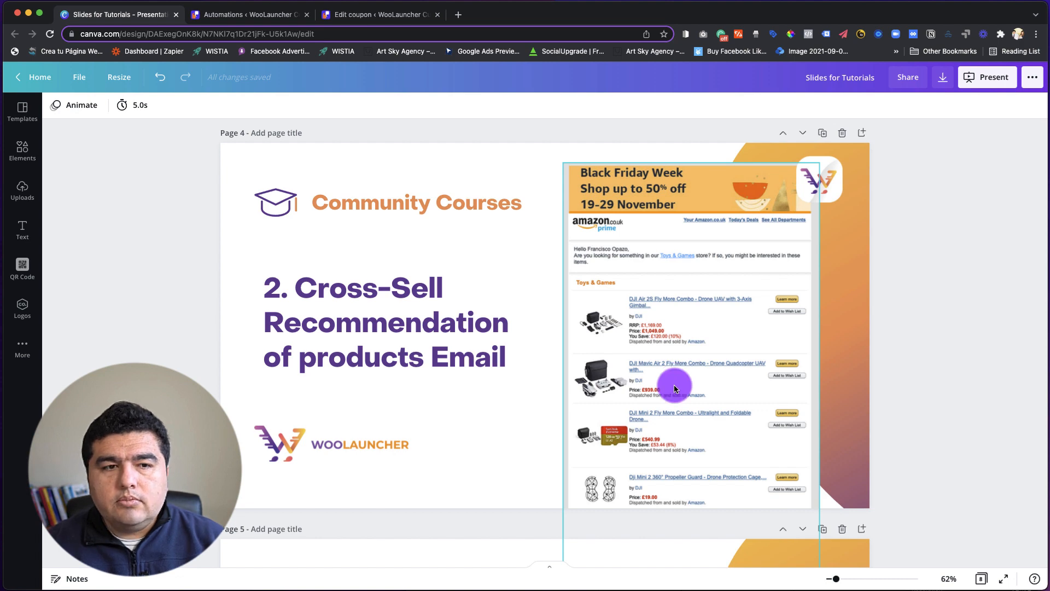
Switch to the store admin and open the product "Managed Server - AWS - 16GB RAM, 320GB Disk, 4CPU Cores" from the full products list.
click(400, 16)
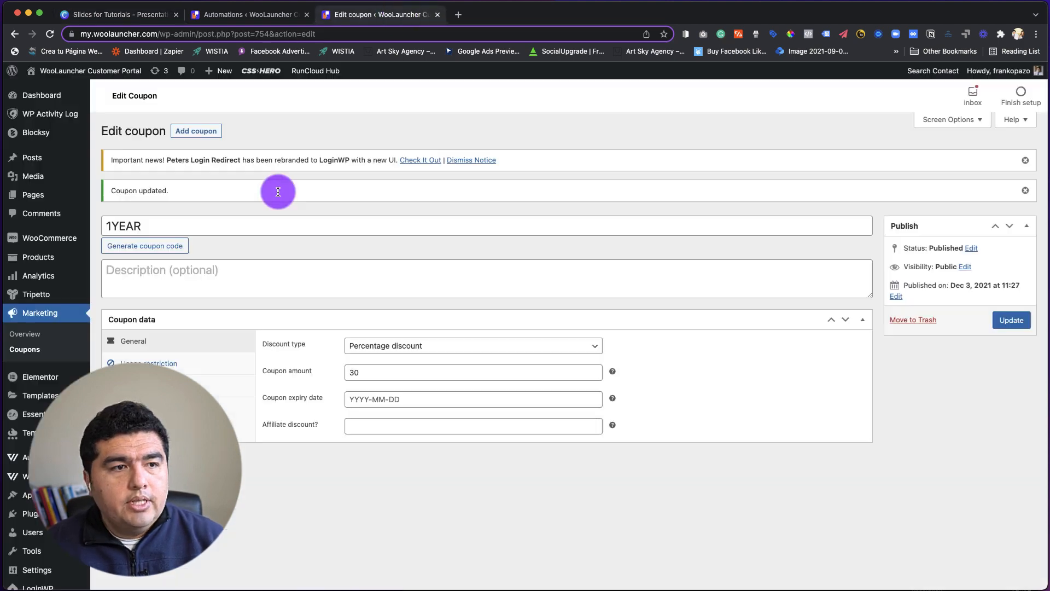
mouse_move(35, 259)
click(125, 261)
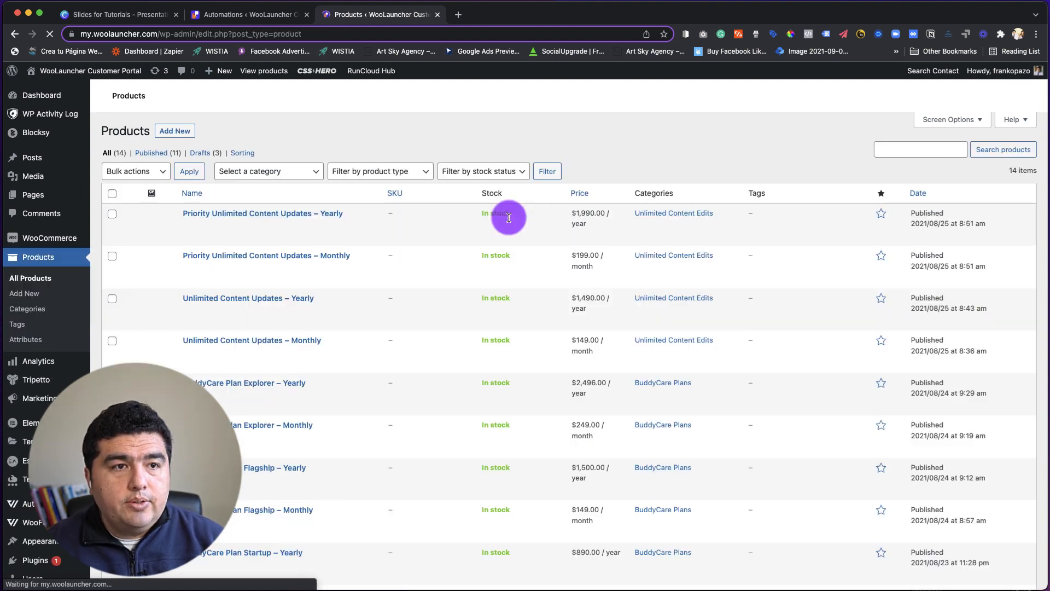
scroll(393, 261, down, 5)
scroll(401, 294, down, 3)
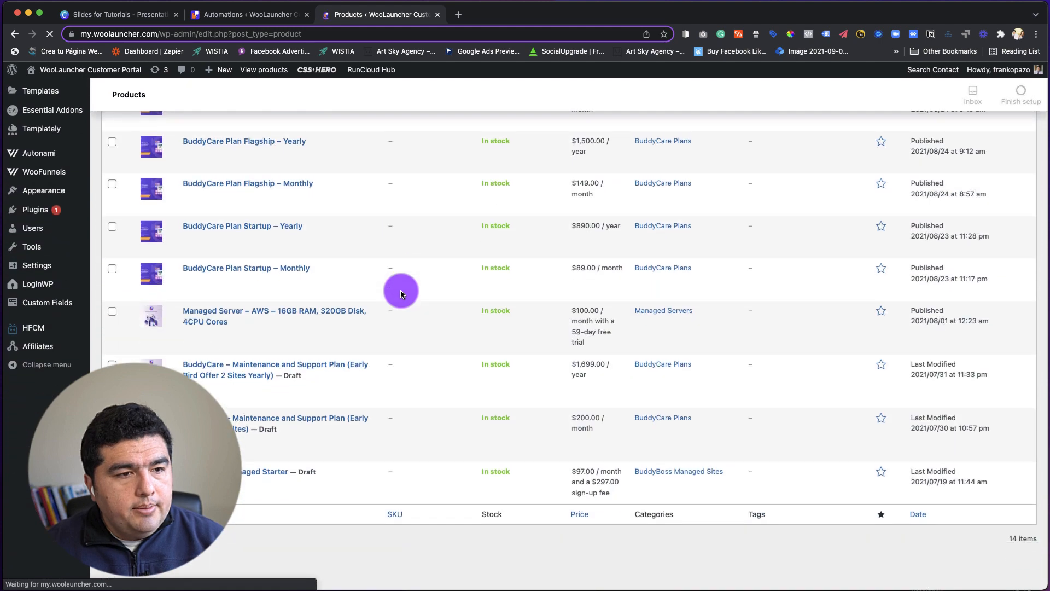
scroll(224, 337, down, 2)
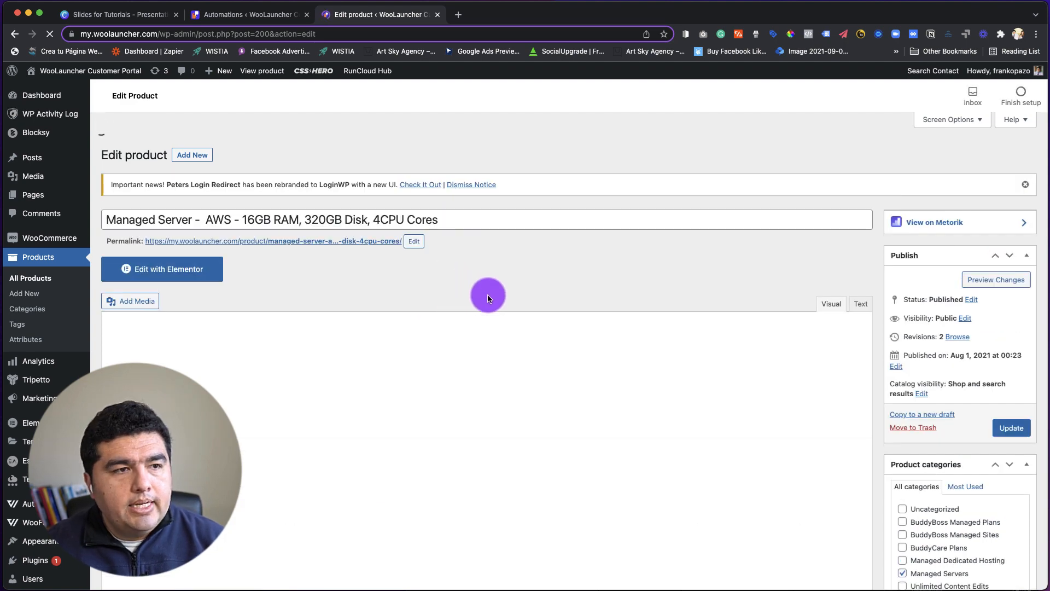
Examine the upsells and cross-sells among the Managed Server product's linked products.
scroll(543, 291, down, 7)
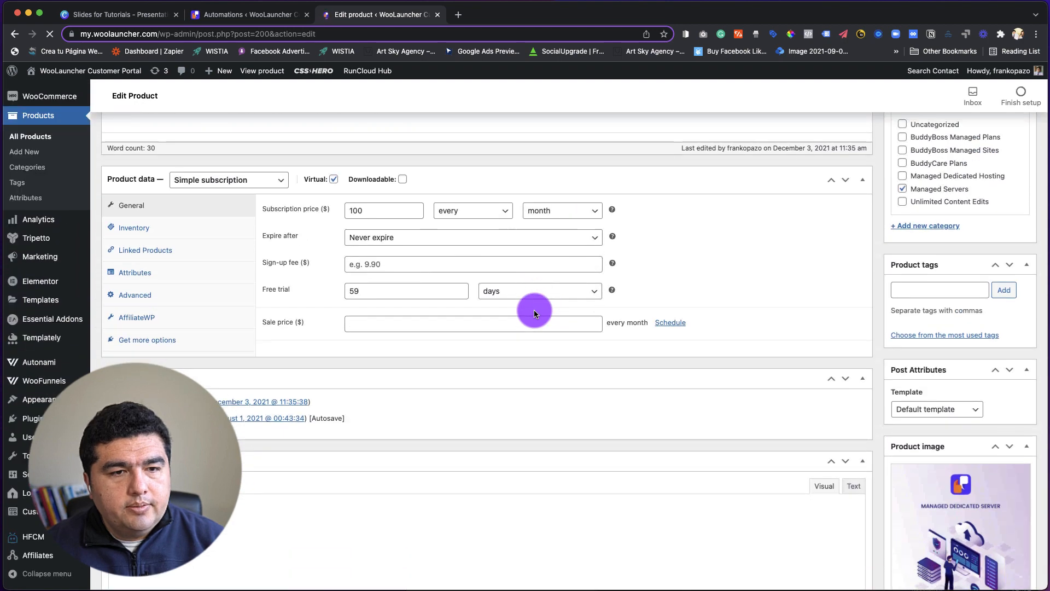
scroll(534, 313, up, 1)
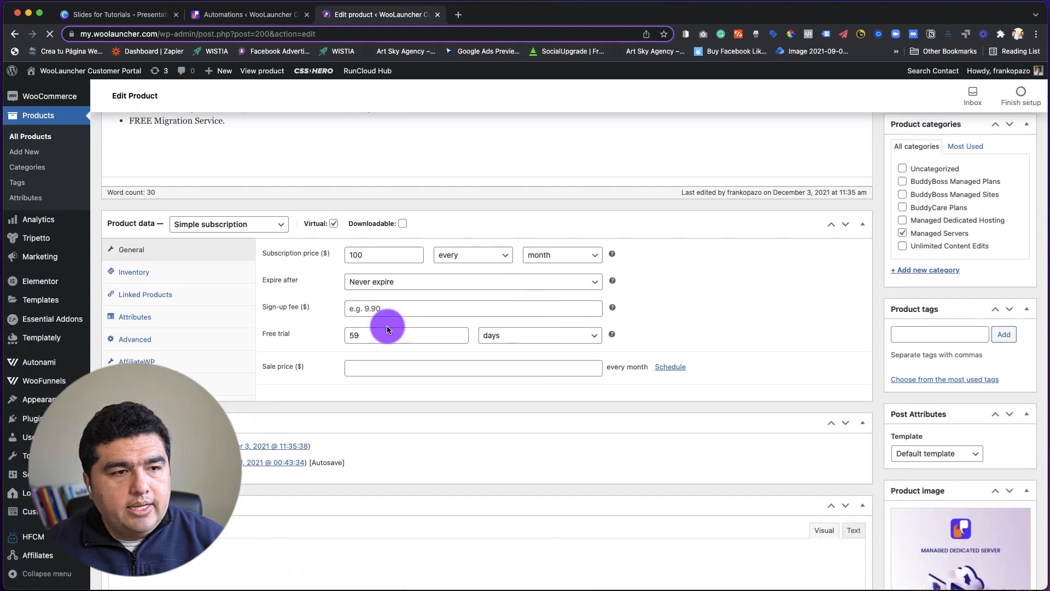
click(136, 299)
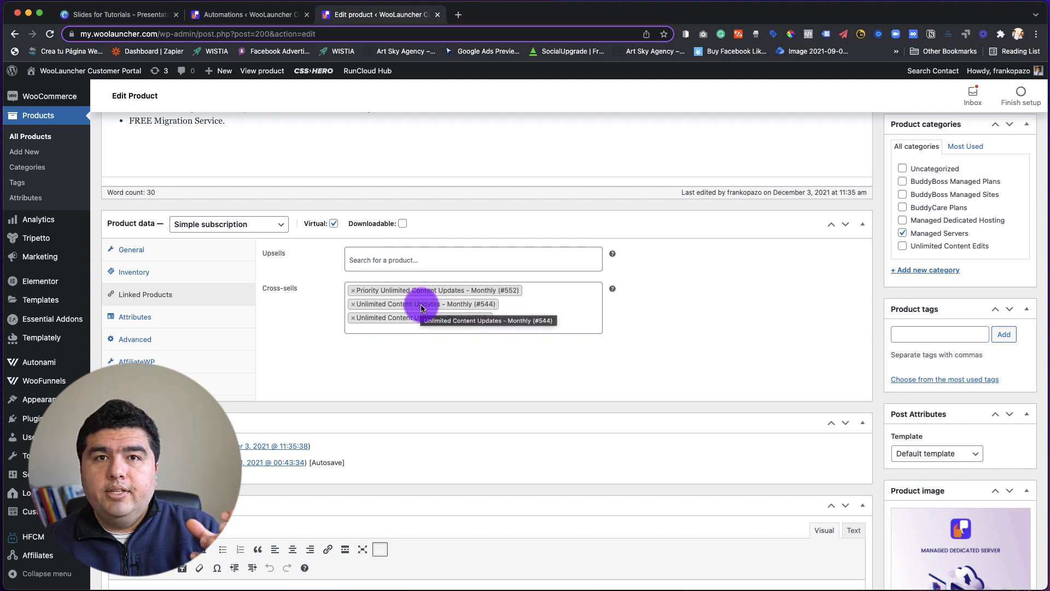
scroll(628, 306, up, 6)
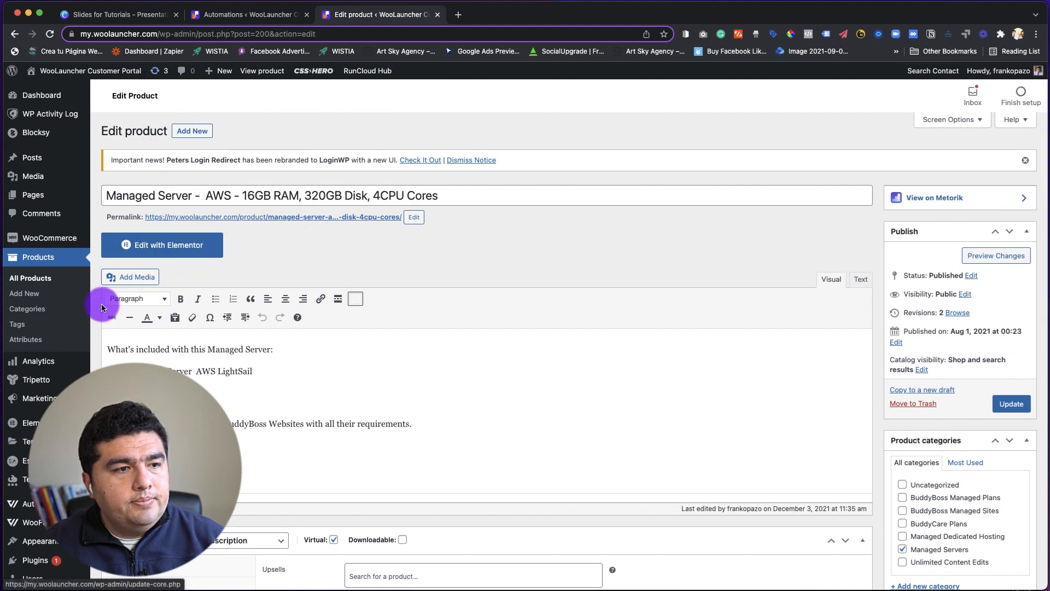
scroll(65, 328, down, 4)
scroll(76, 328, down, 1)
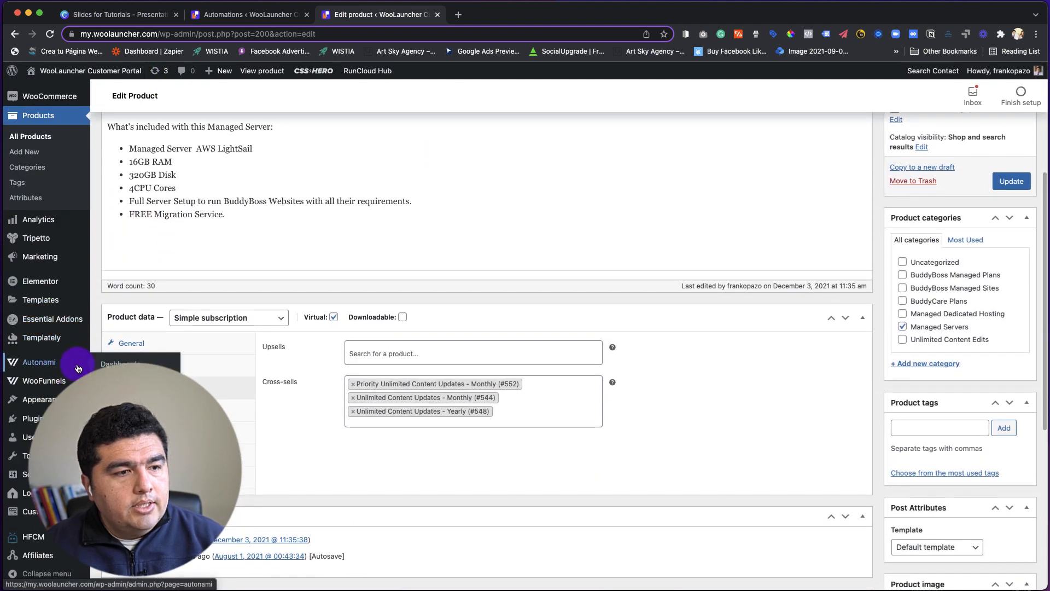
Open Autonami's automations list and view the Canva slide "Setting Up Cross-Sell Product Emails With Autonami".
mouse_move(60, 362)
click(123, 393)
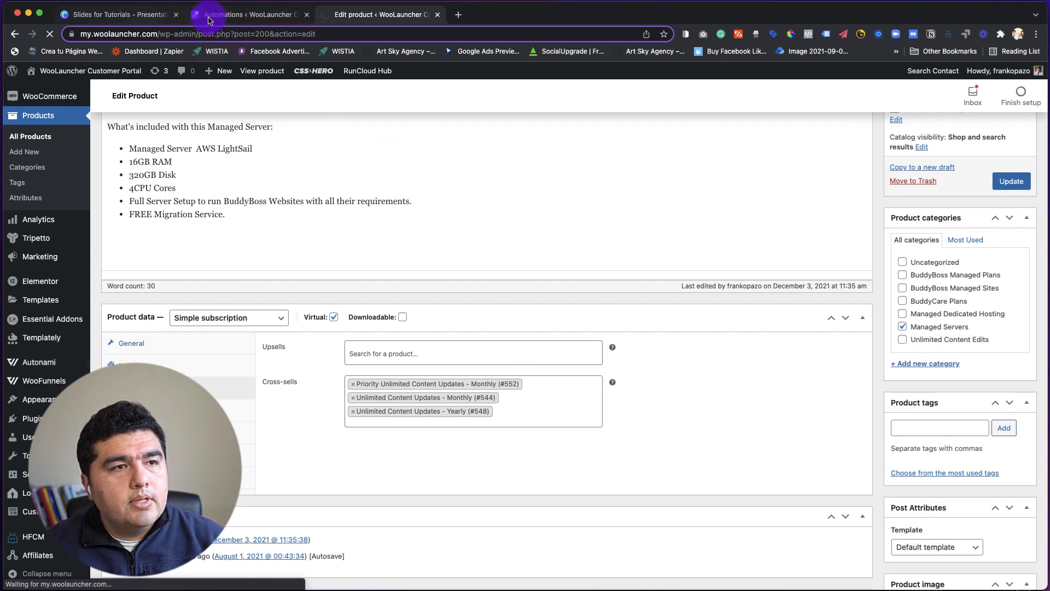
click(149, 14)
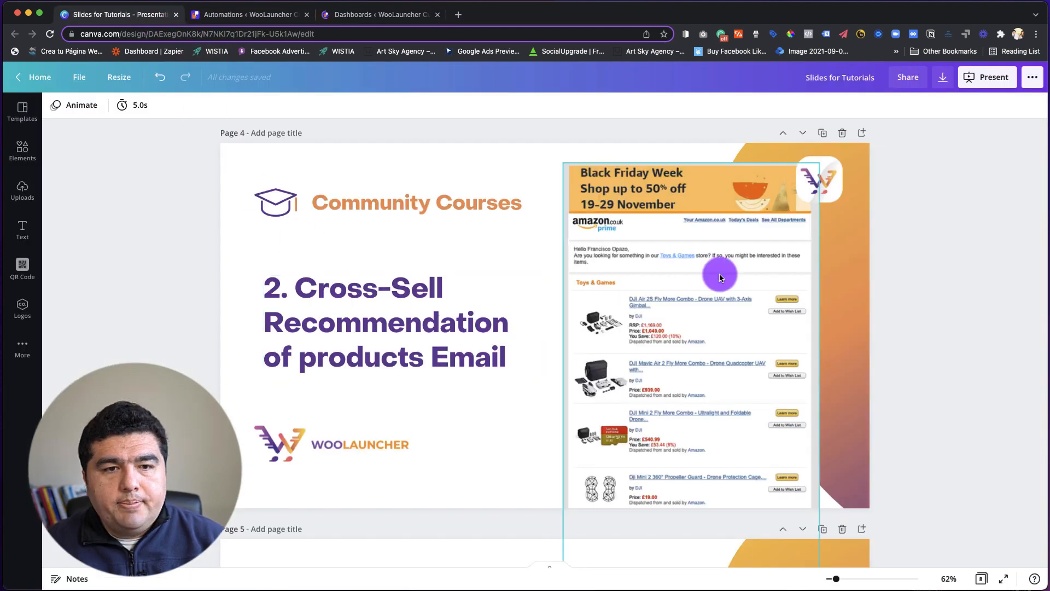
scroll(699, 350, down, 4)
scroll(699, 350, down, 4)
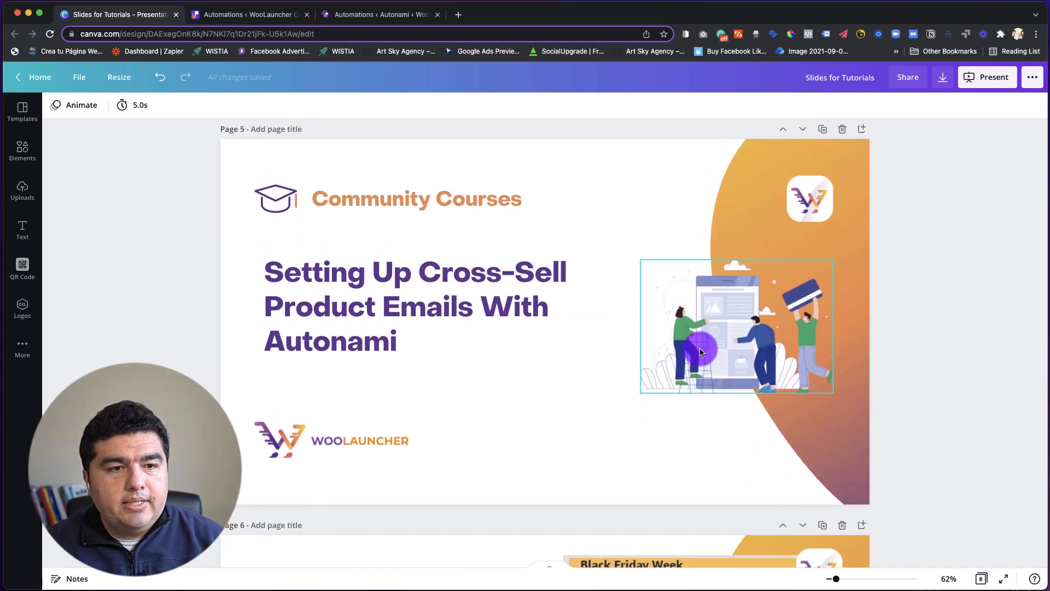
Review the workflow of the "2. Cross-Sell Product Recommendation Email - Global" automation in Autonami and return to the automations list.
click(362, 14)
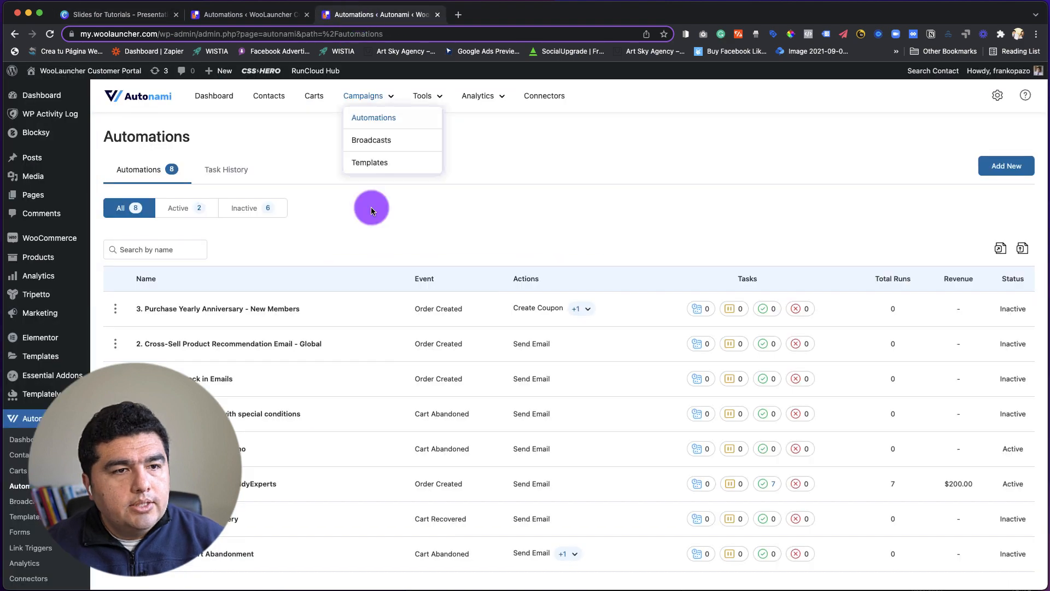
scroll(377, 249, down, 2)
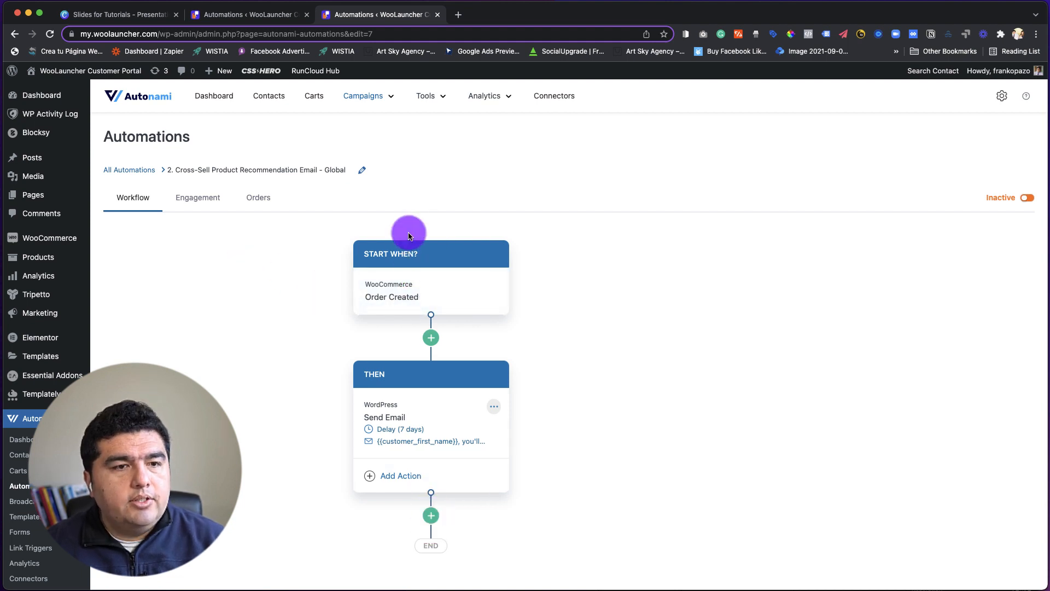
click(132, 172)
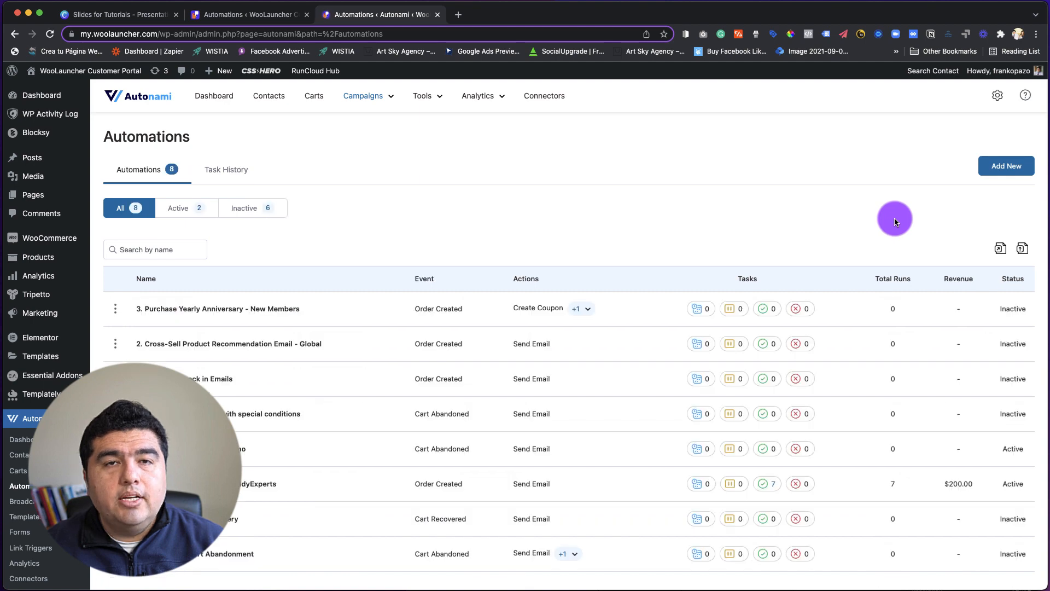
Create a new automation named "Order Created Example".
click(1015, 174)
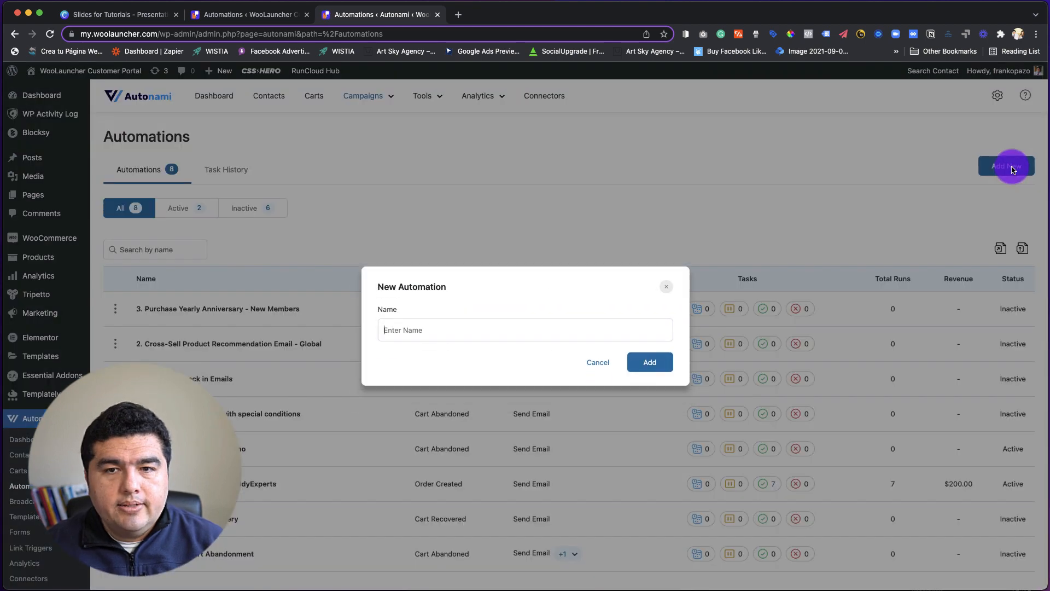
click(549, 331)
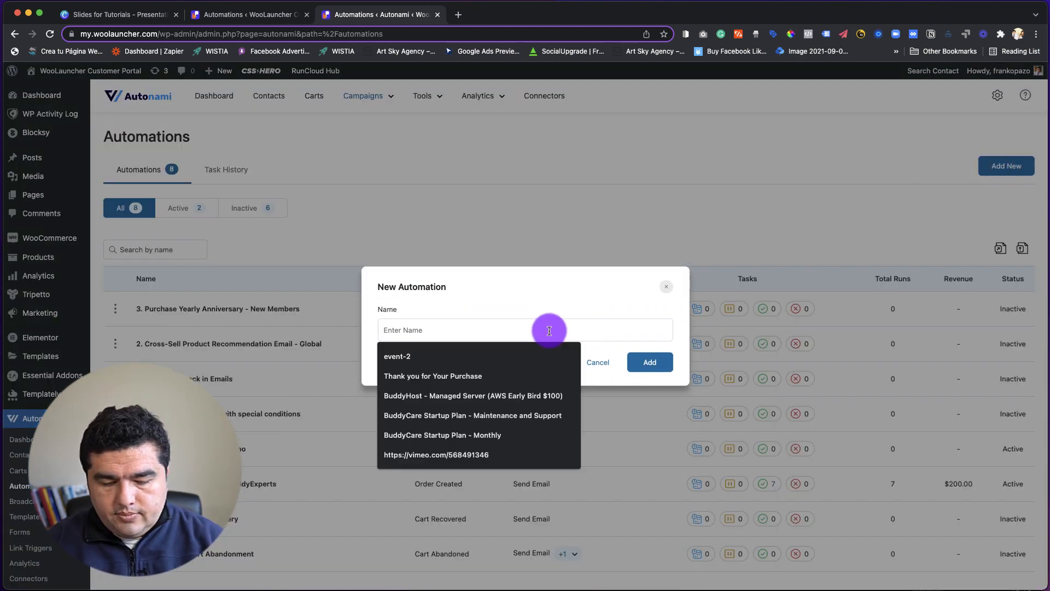
text(Order Created Example)
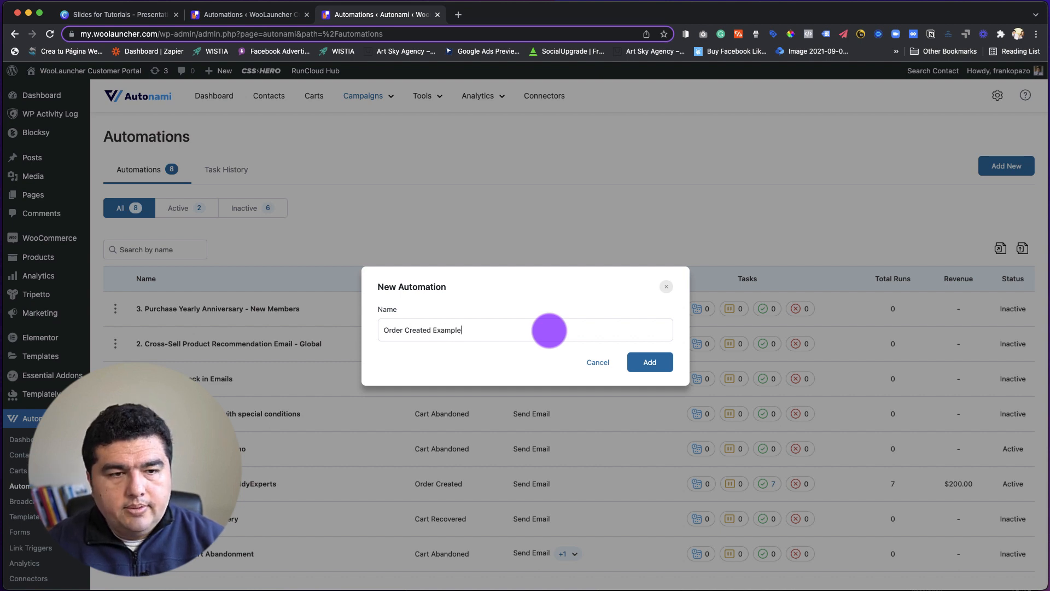
click(644, 360)
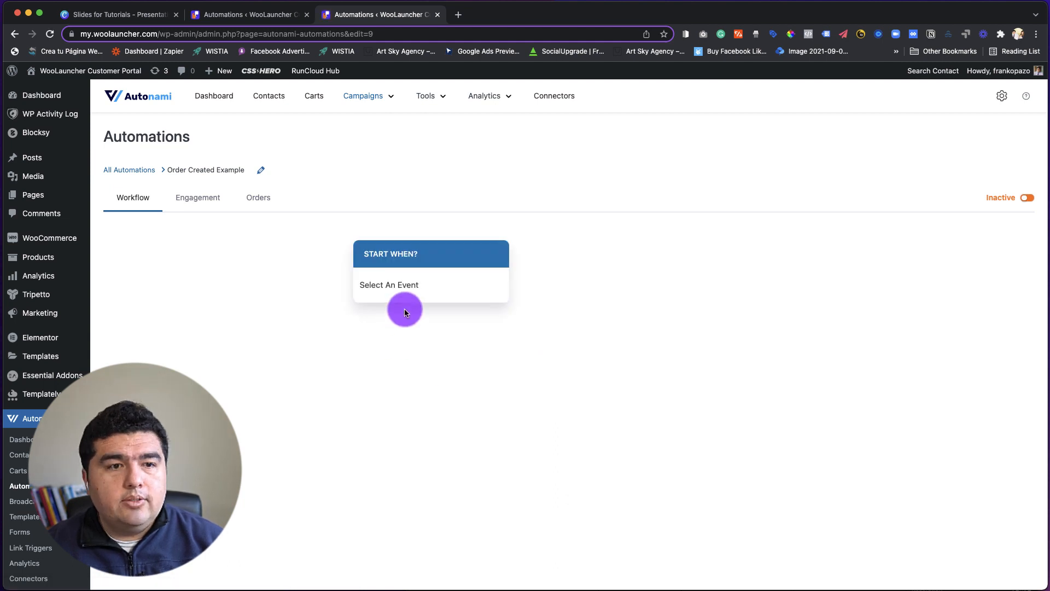
Set the automation's start event to the WooCommerce Order Created event.
click(398, 289)
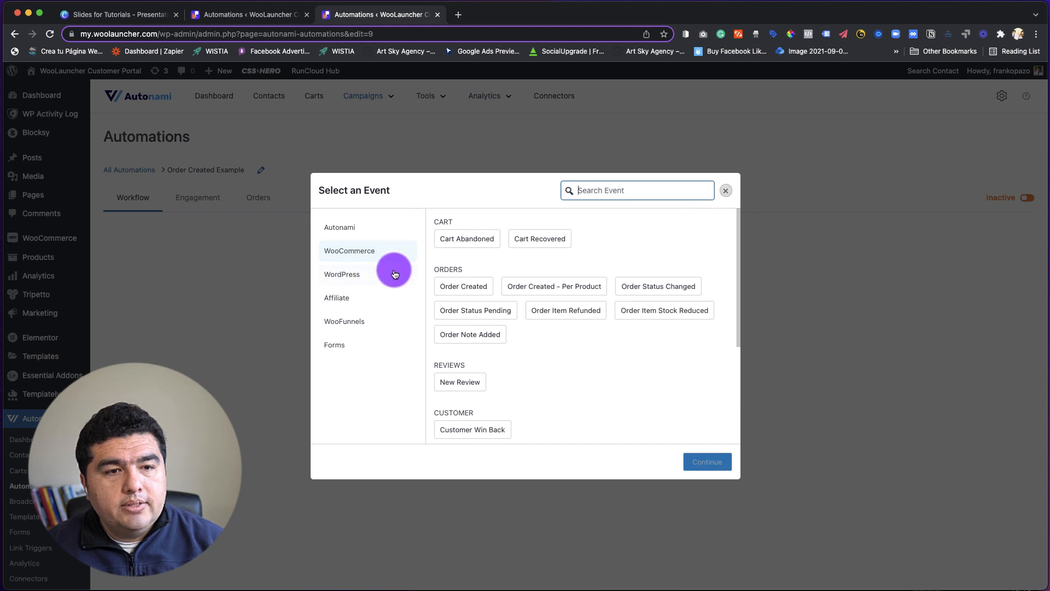
click(436, 268)
drag(436, 268, 482, 293)
click(482, 292)
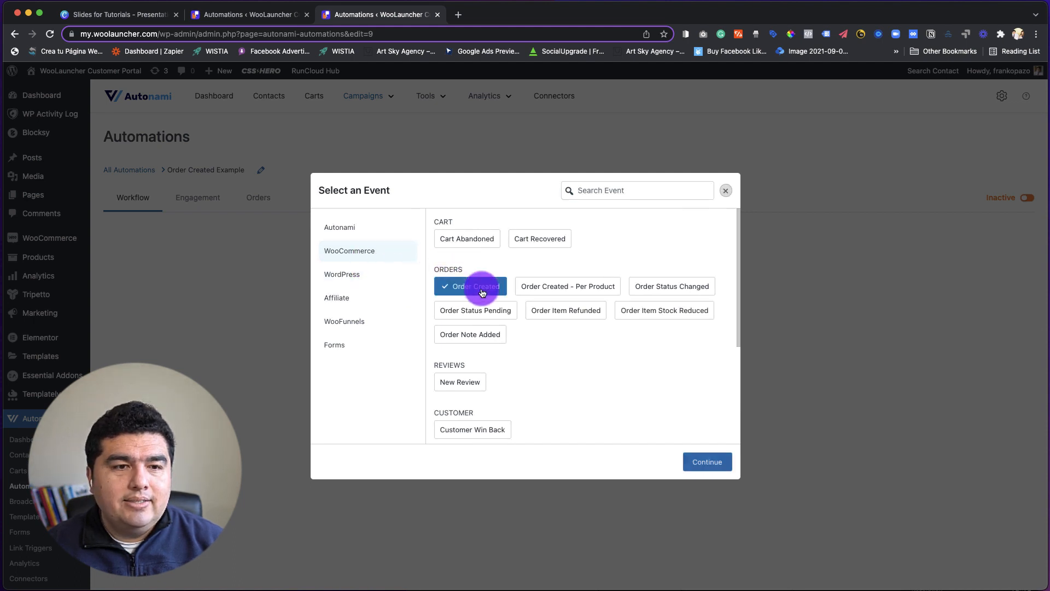
click(708, 462)
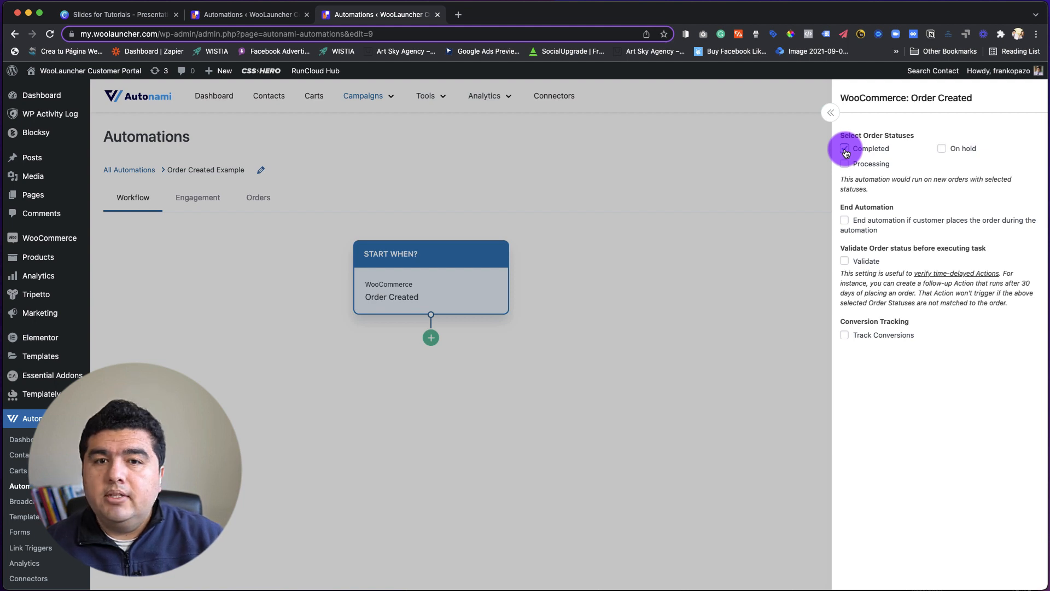
Enable the Completed order status, ending the automation on a new order, order status validation and conversion tracking for the Order Created event.
click(845, 149)
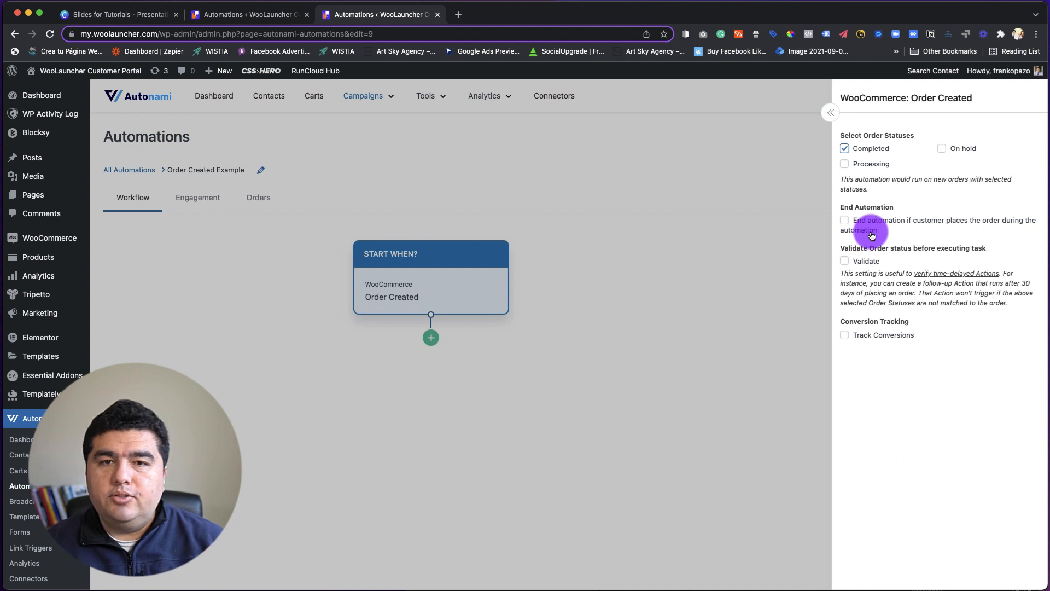
click(845, 222)
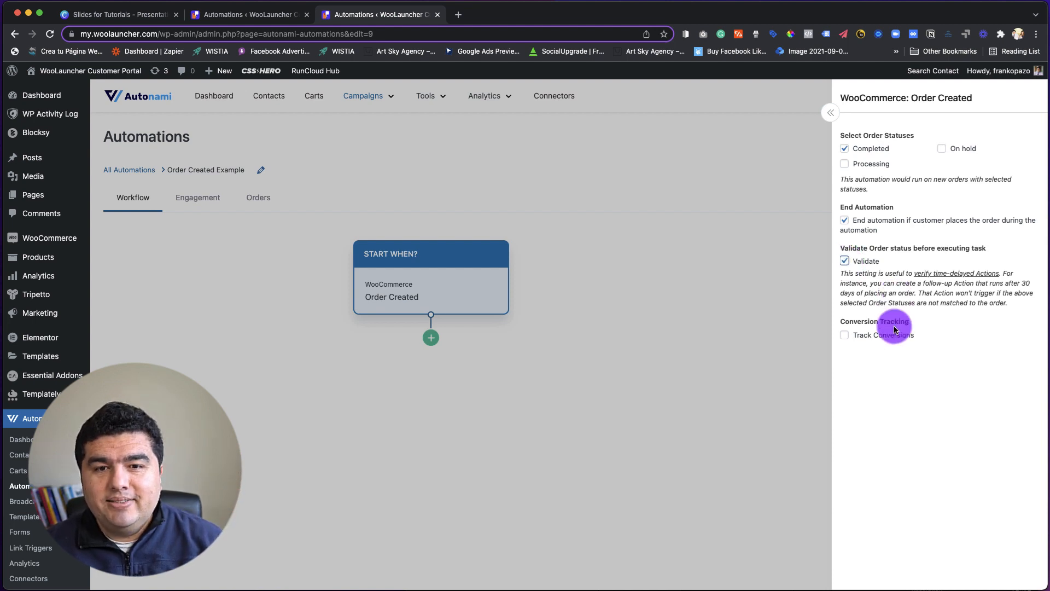
click(844, 334)
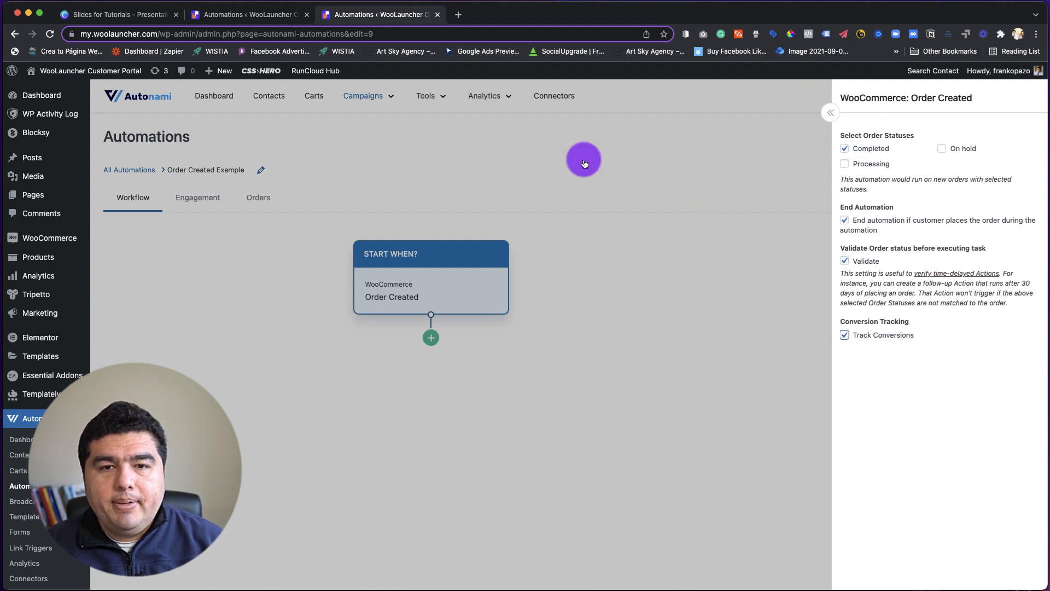
click(782, 224)
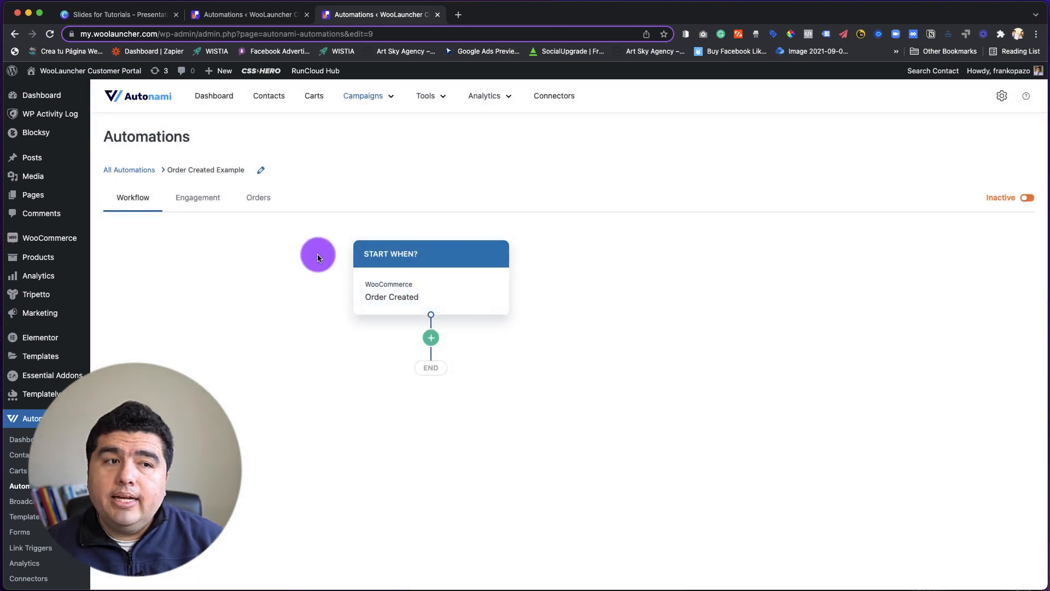
Open the "2. Cross-Sell Product Recommendation Email - Global" automation and review its Order Created settings and the action types available after the event.
click(106, 169)
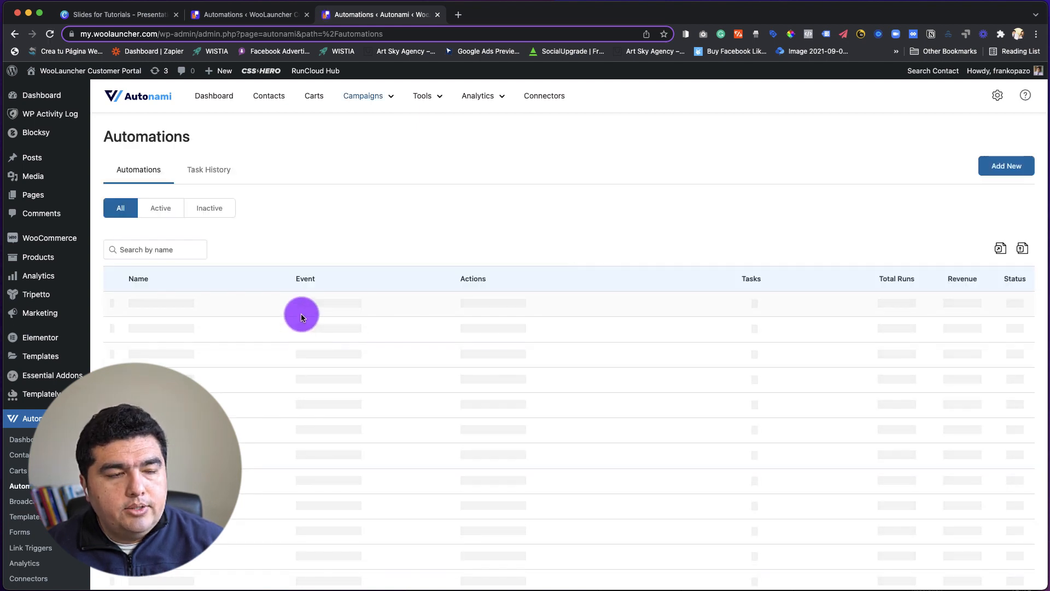
click(169, 377)
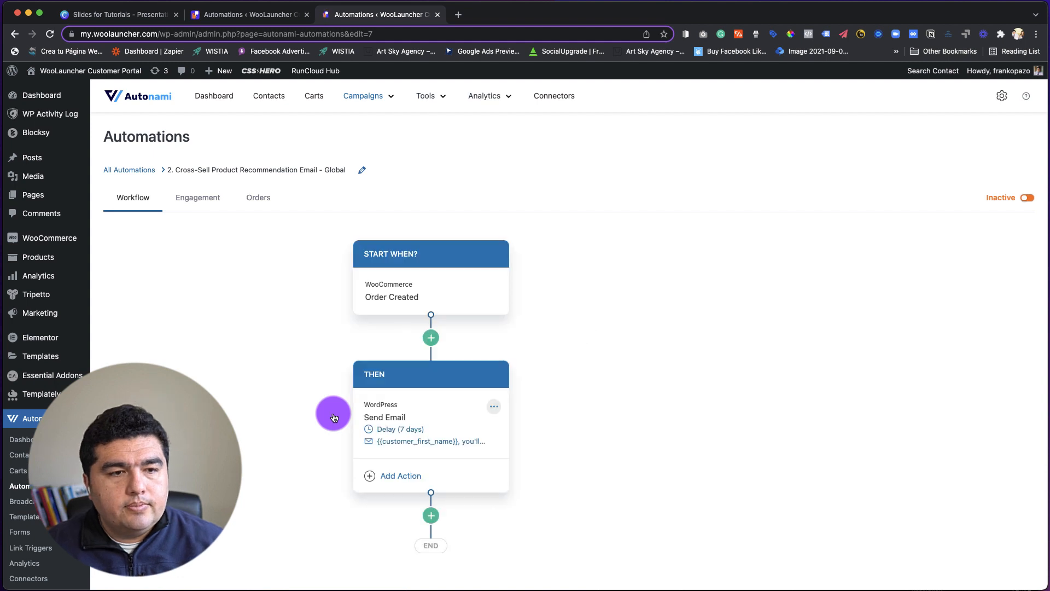
click(414, 296)
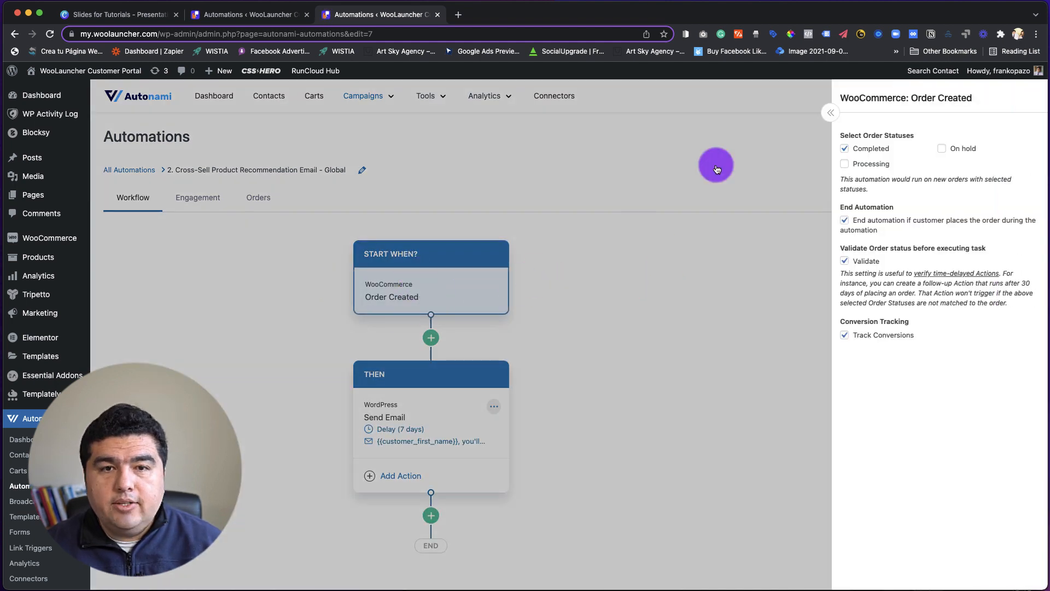
click(829, 112)
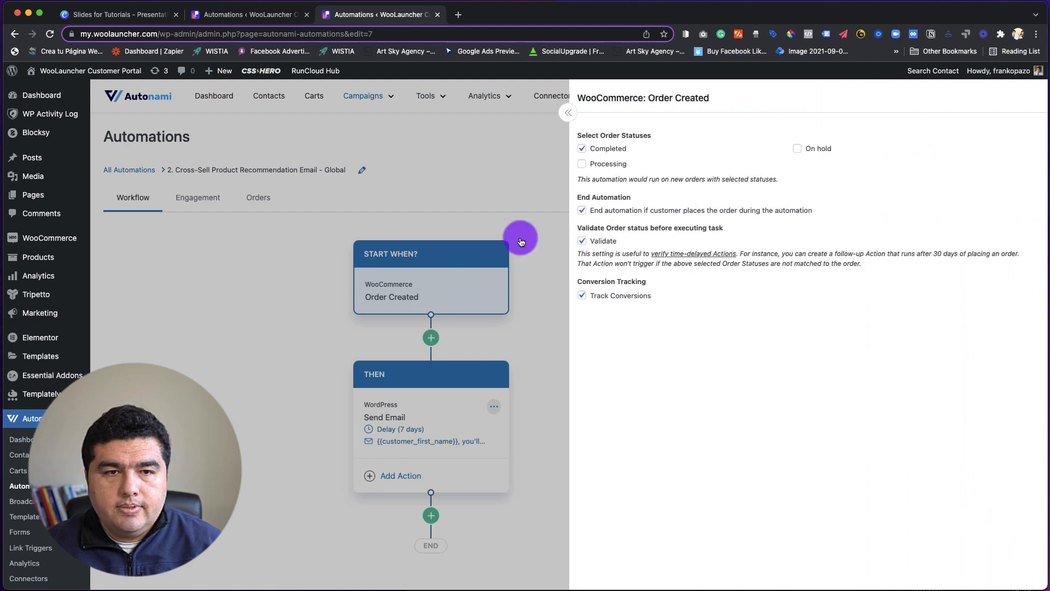
click(504, 185)
scroll(590, 328, down, 2)
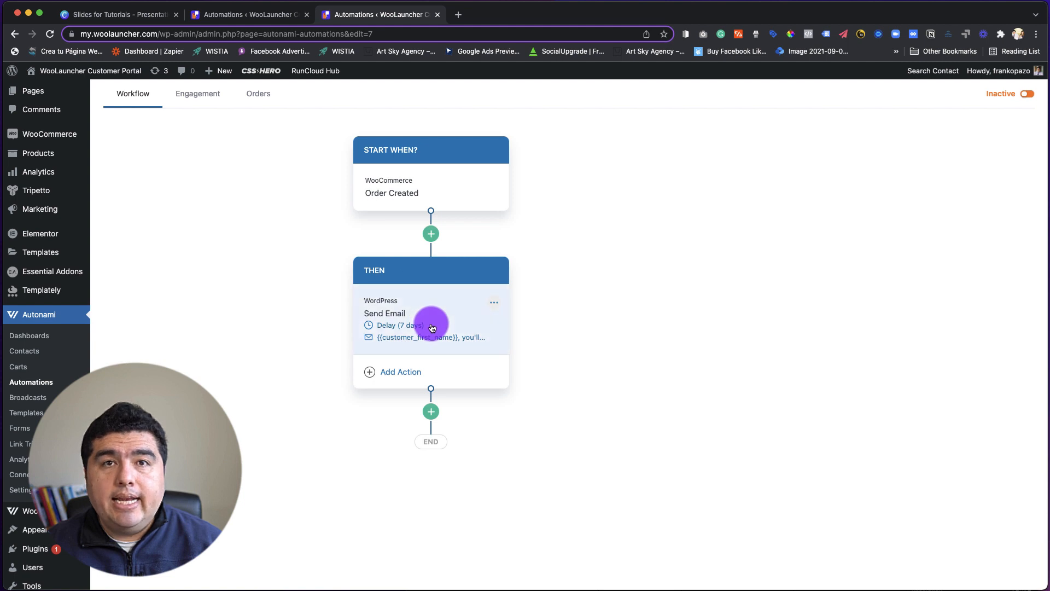
click(430, 232)
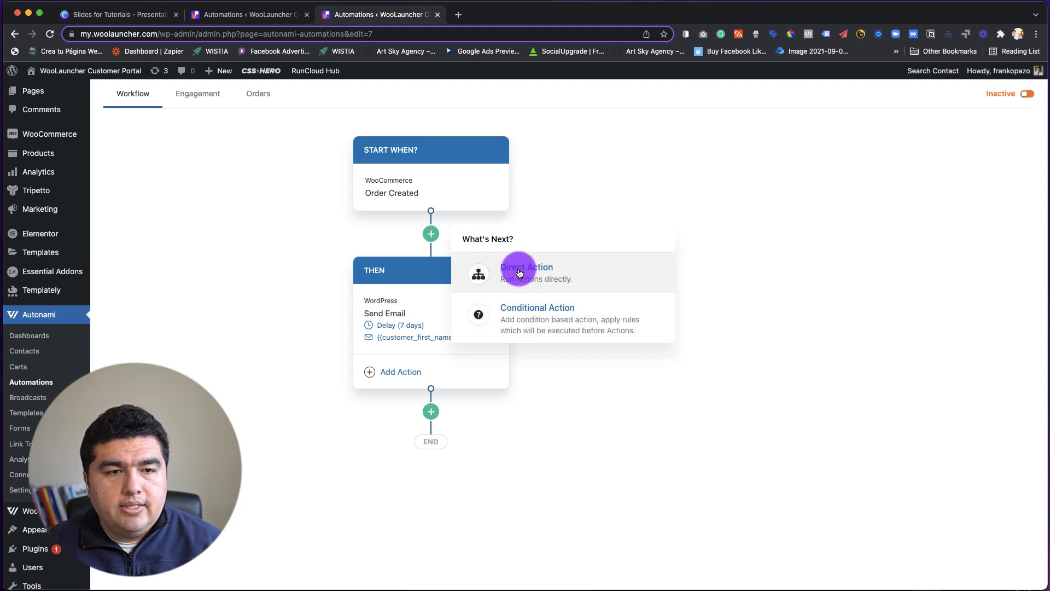
click(610, 207)
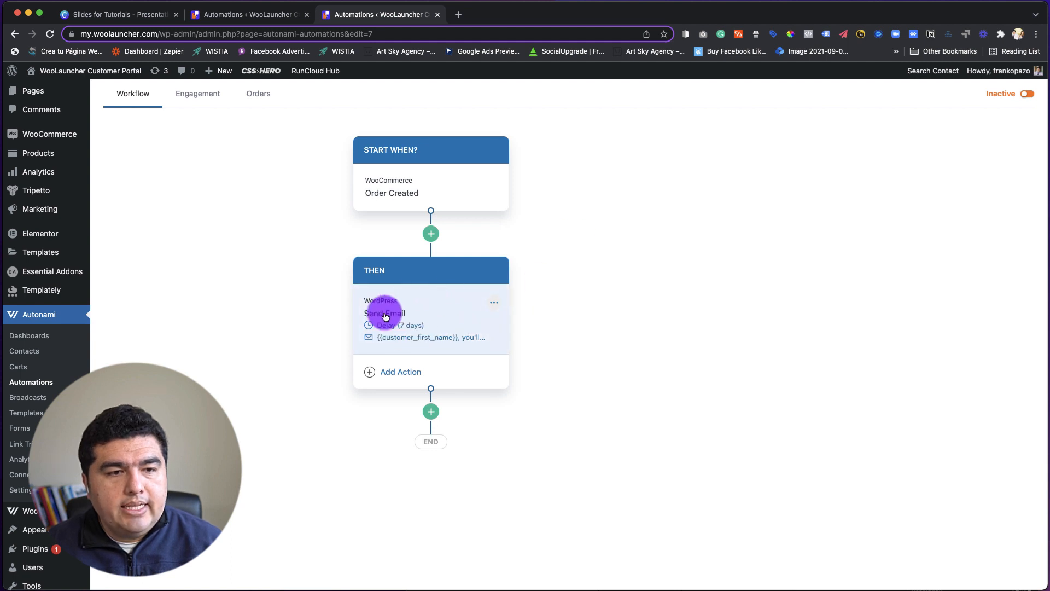
Open the workflow's Send Email action and examine the customer first name tag in the subject and the order items tag in the body.
click(432, 312)
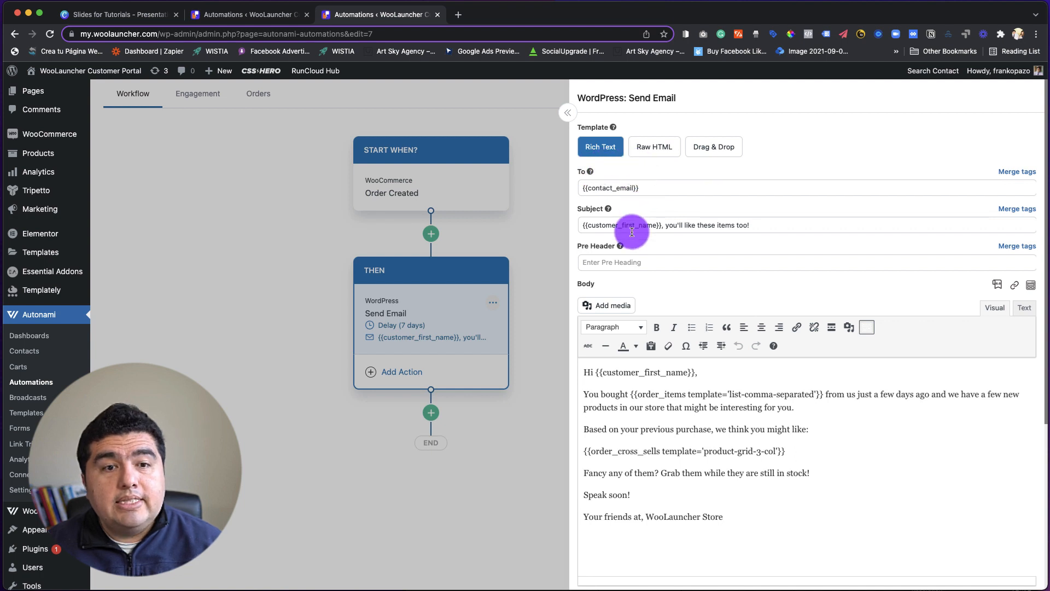
drag(662, 224, 578, 224)
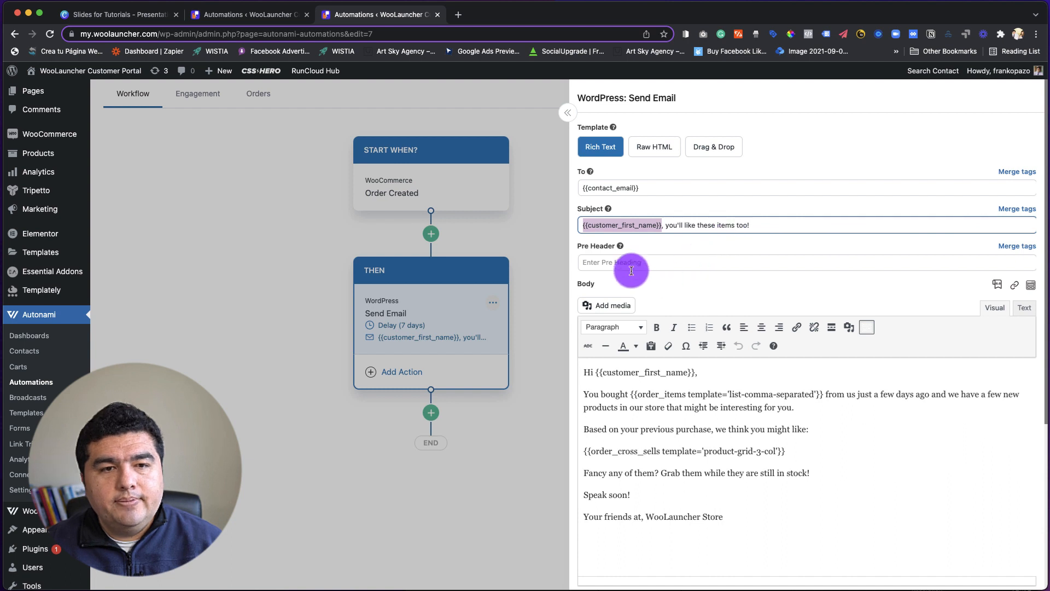
scroll(732, 299, down, 1)
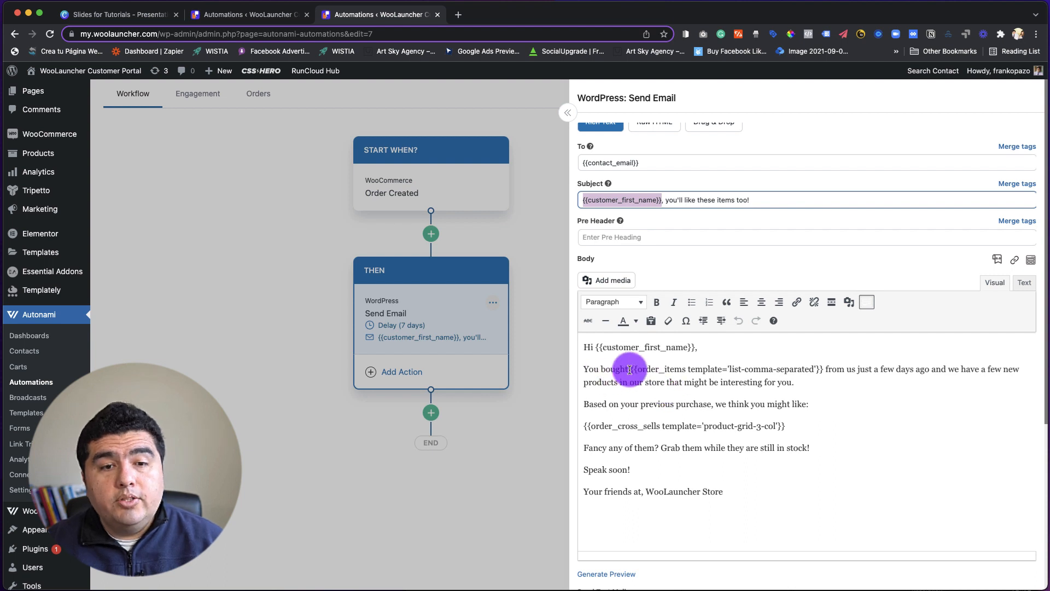
drag(630, 371, 824, 370)
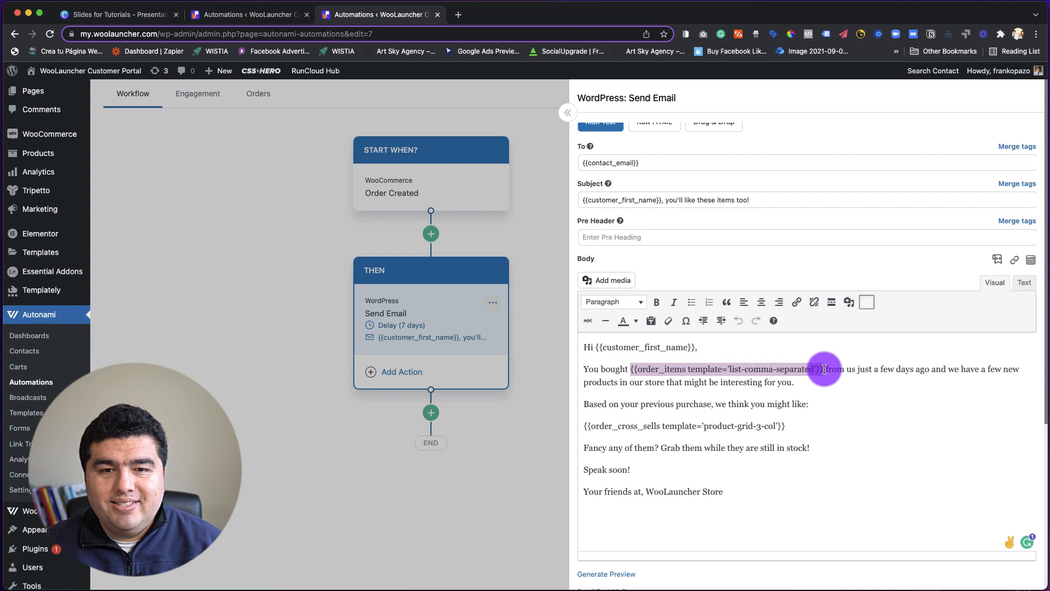
drag(824, 369, 821, 374)
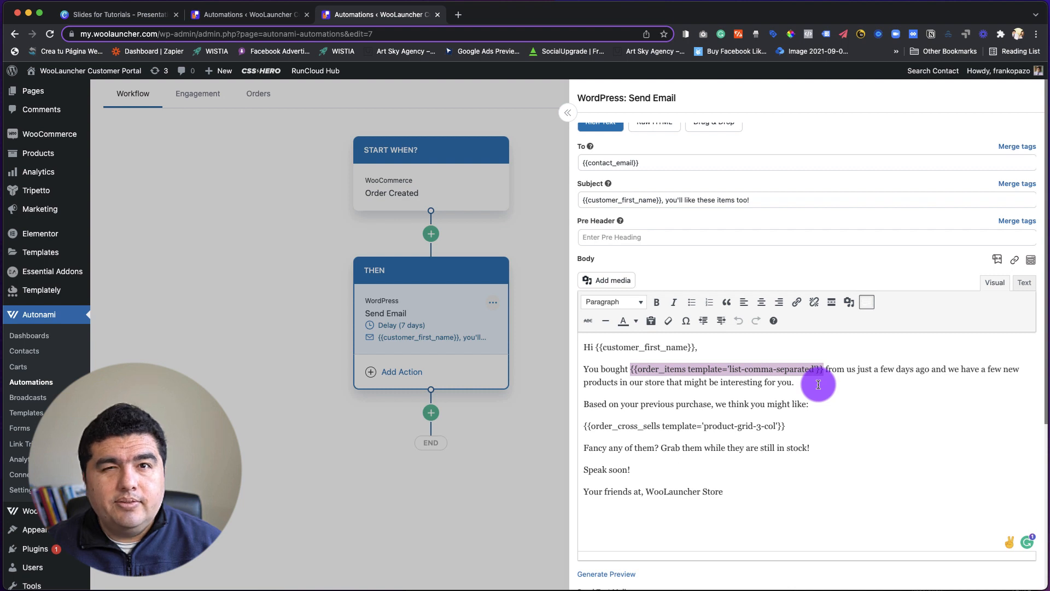
click(827, 384)
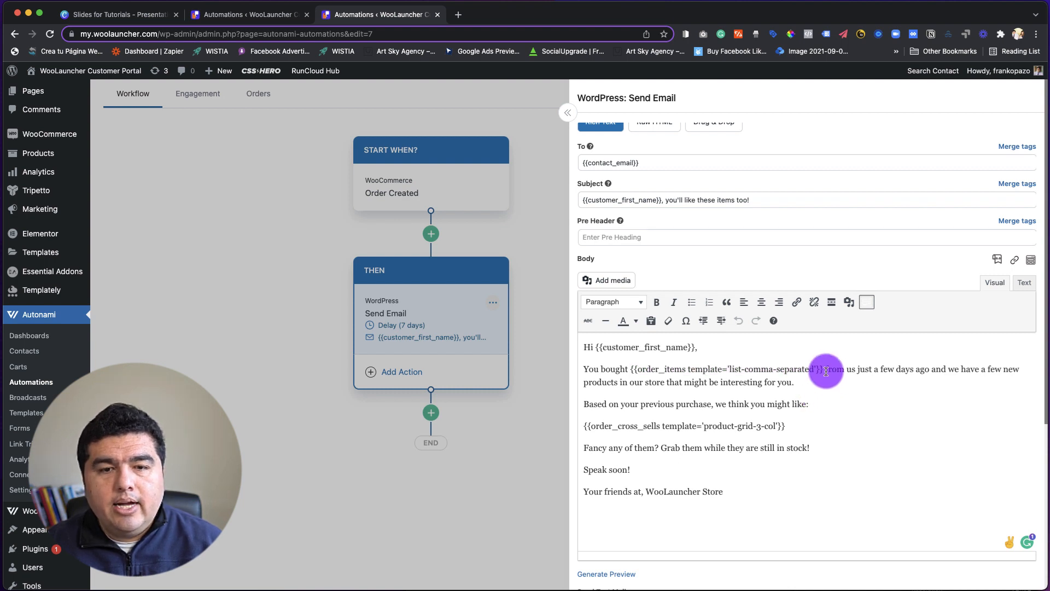
drag(823, 369, 630, 369)
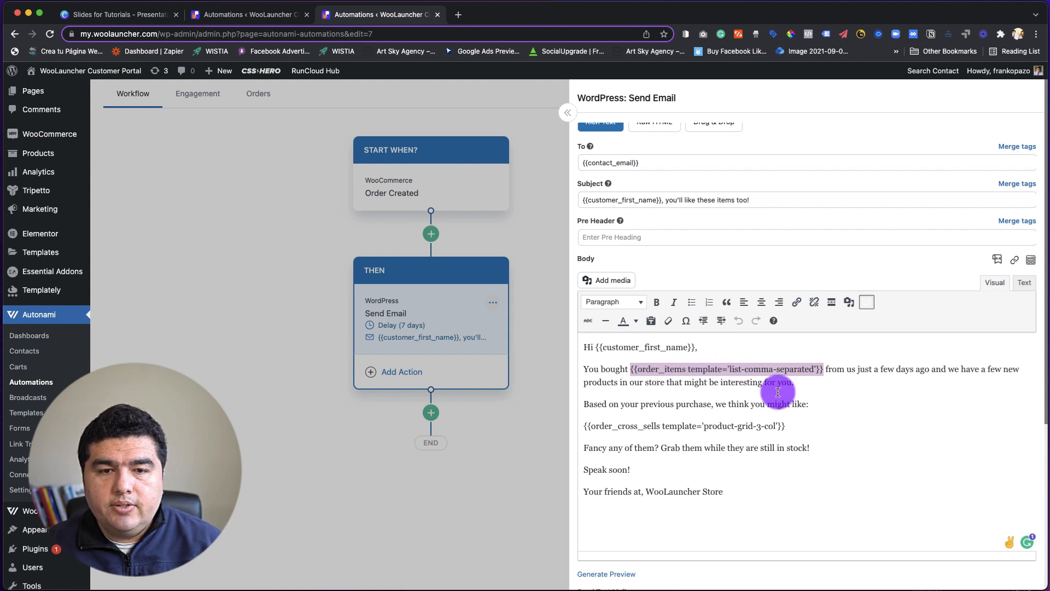
click(820, 383)
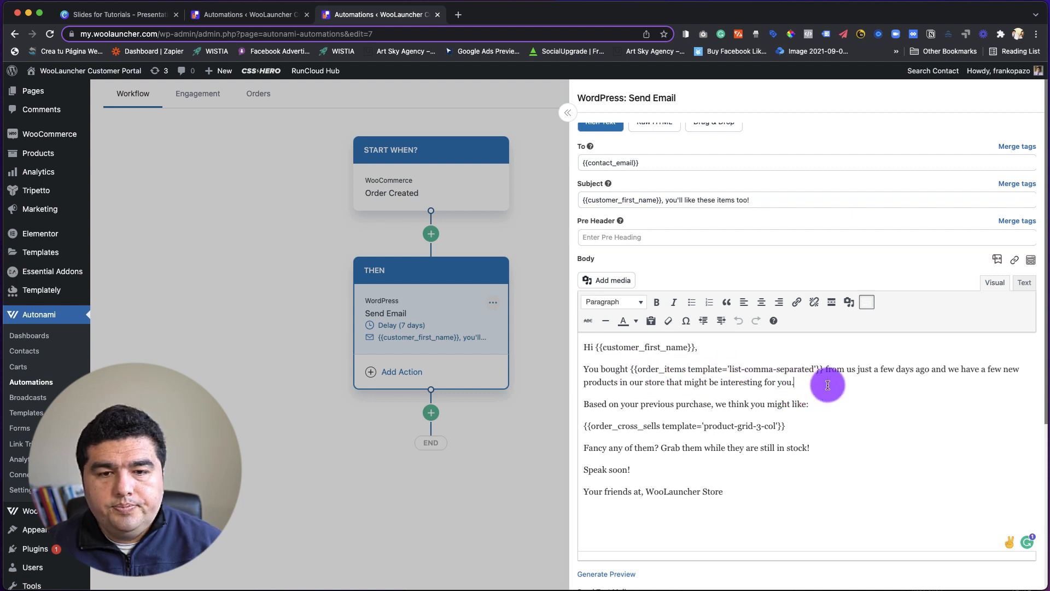
Find the Order Items merge tag by searching "item" and copy it with the "List - Comma Separated (Product Names only)" template.
click(997, 261)
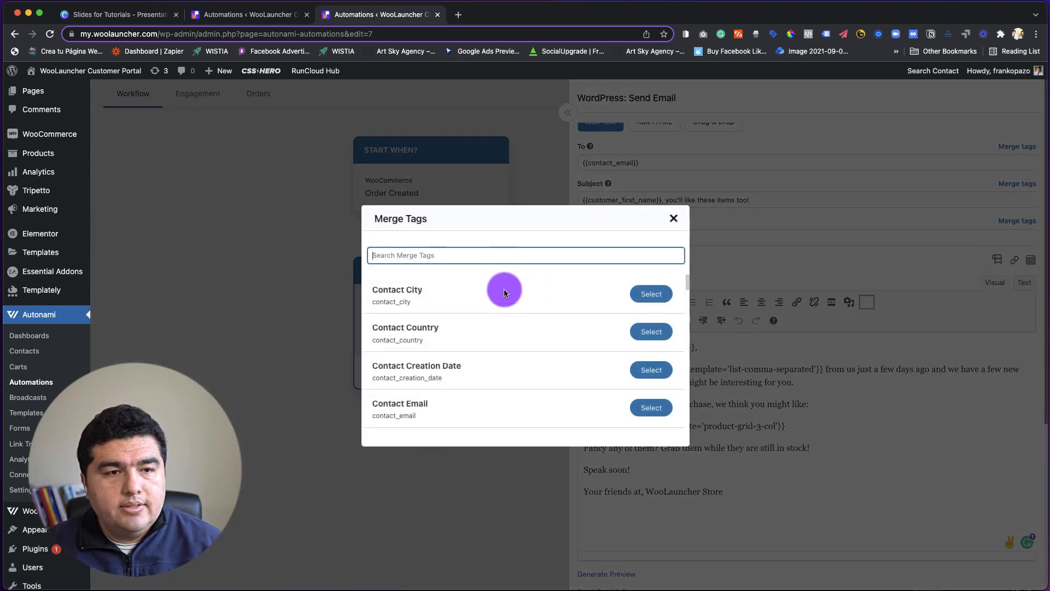
text(item)
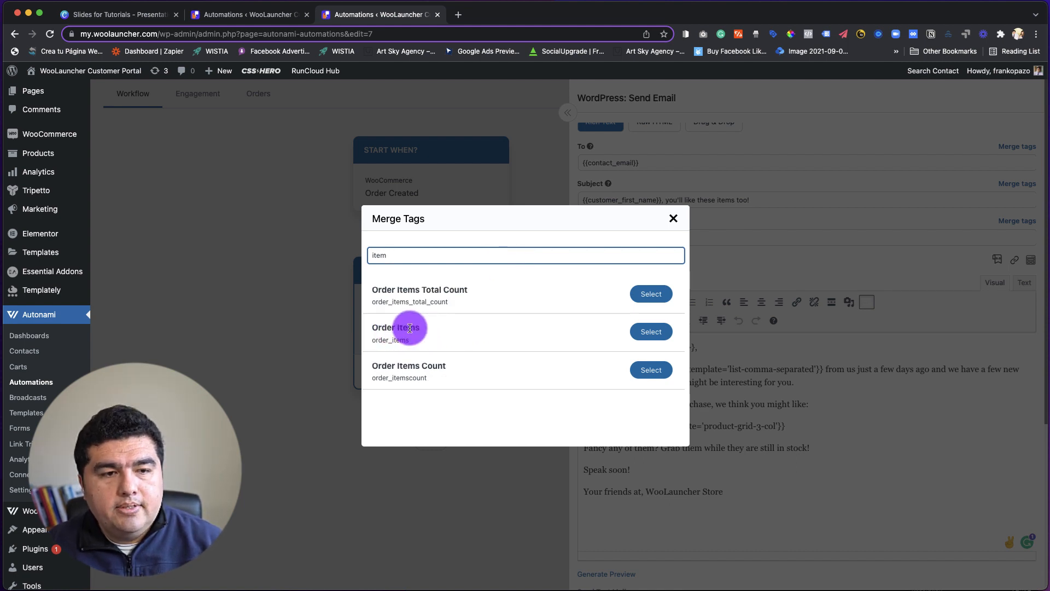
click(650, 331)
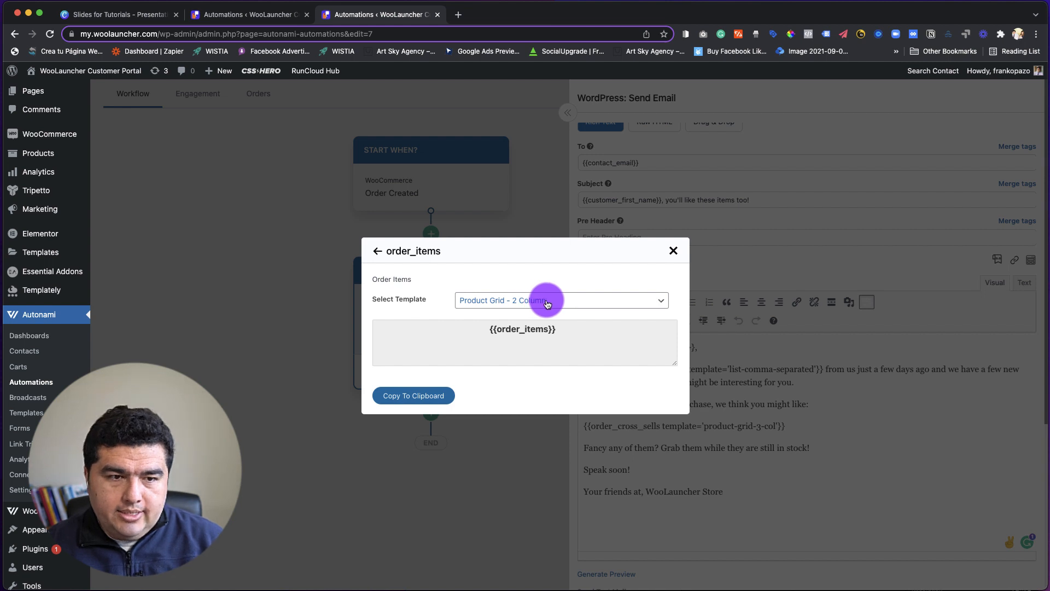
click(547, 304)
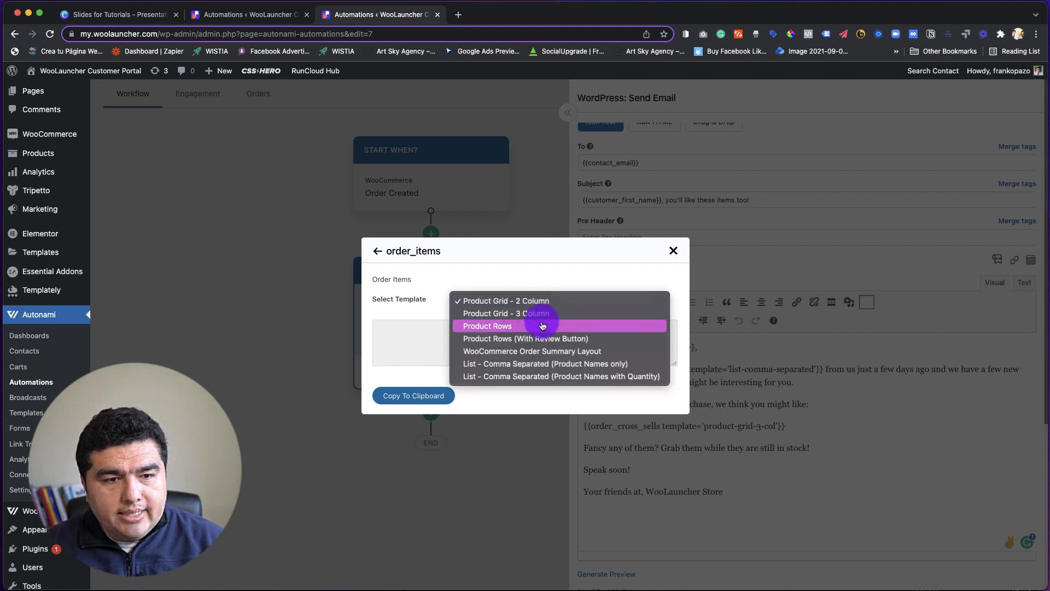
click(603, 363)
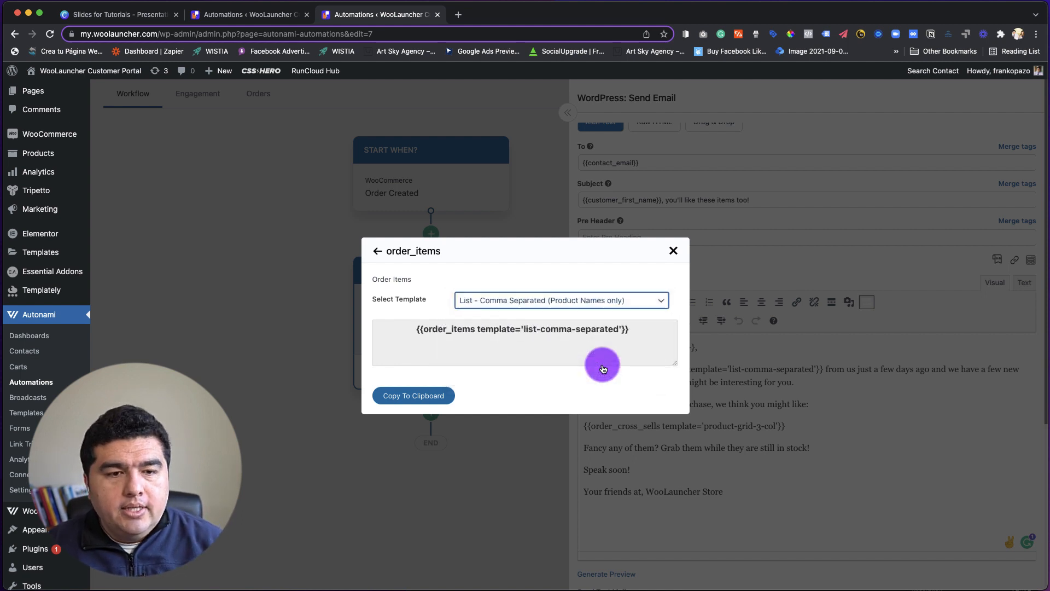
click(636, 329)
drag(635, 330, 407, 331)
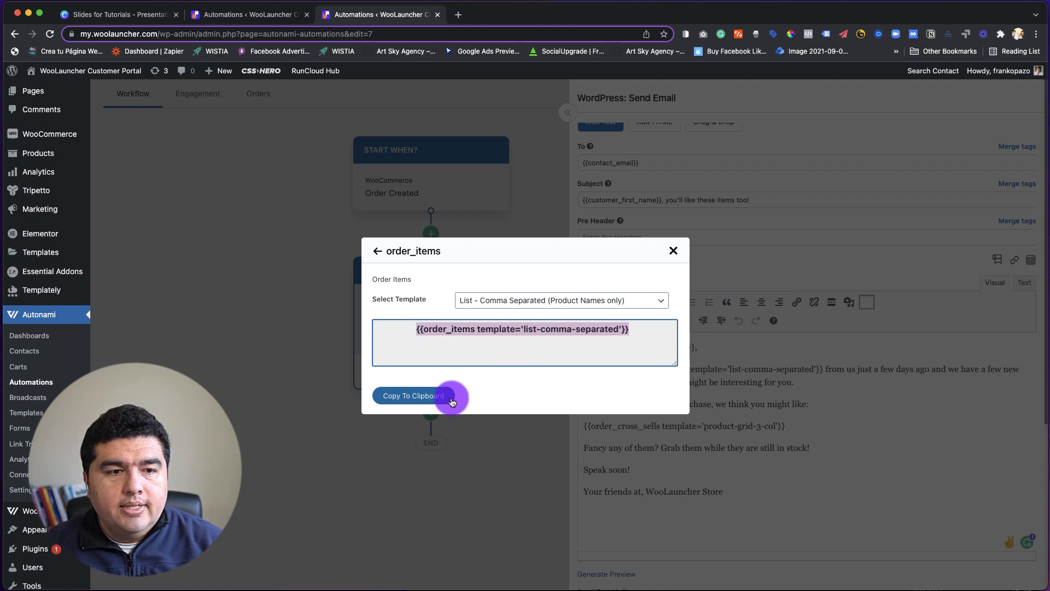
click(413, 396)
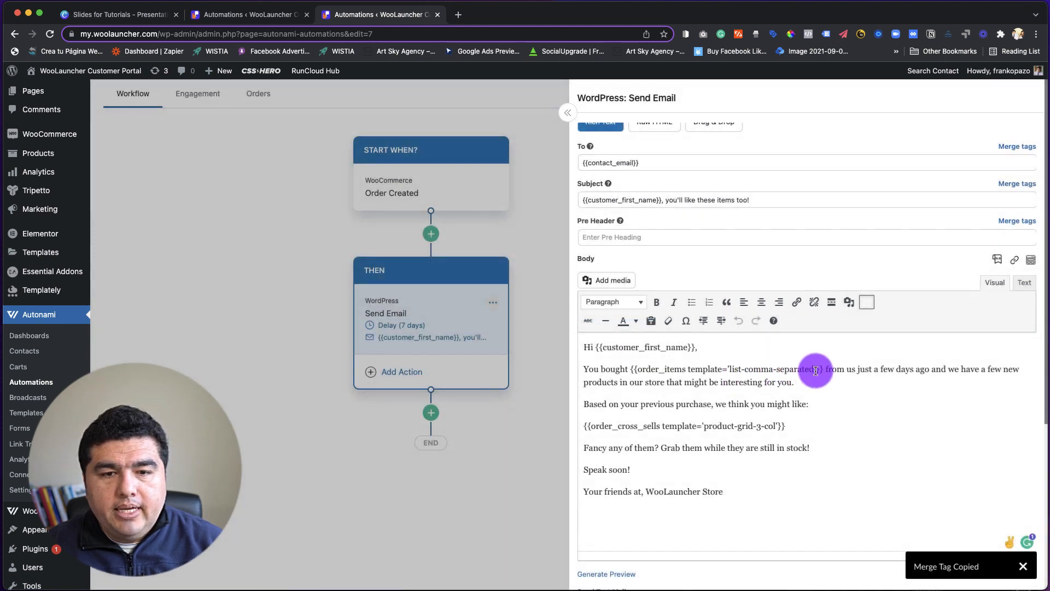
Compare the order_items and order_cross_sells merge tags in the email body.
drag(822, 369, 632, 370)
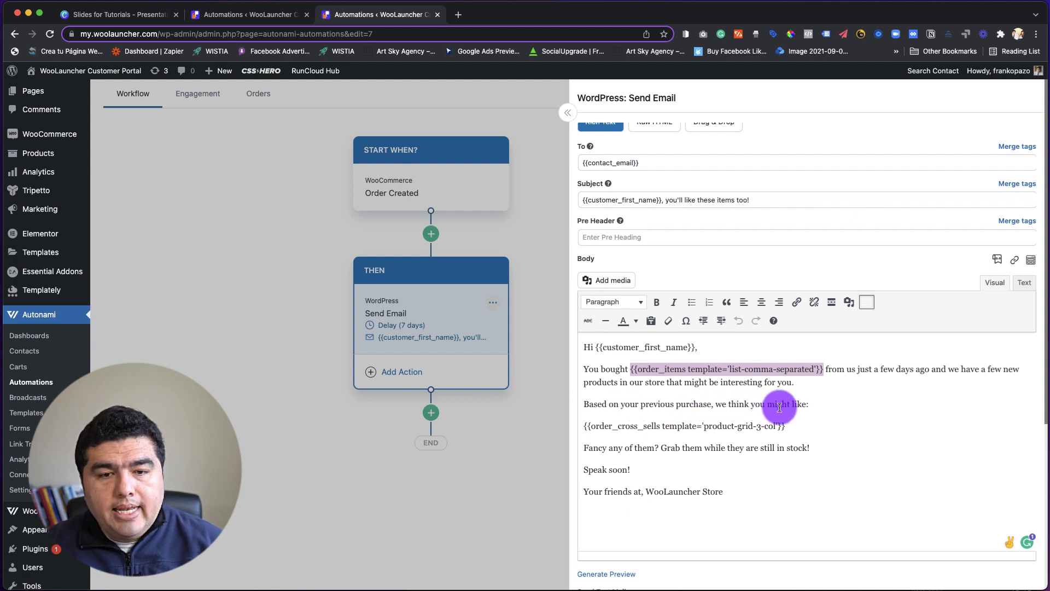
drag(786, 426, 580, 429)
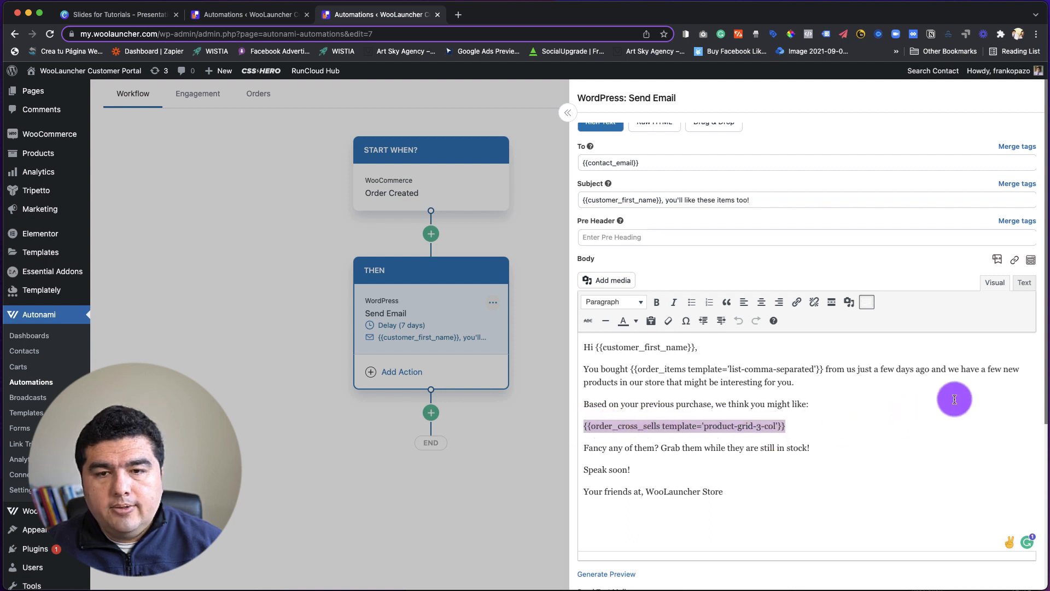
Find the Order Cross Sells merge tag by searching "cross" and copy it with the "Product Grid - 3 Column" template.
click(998, 261)
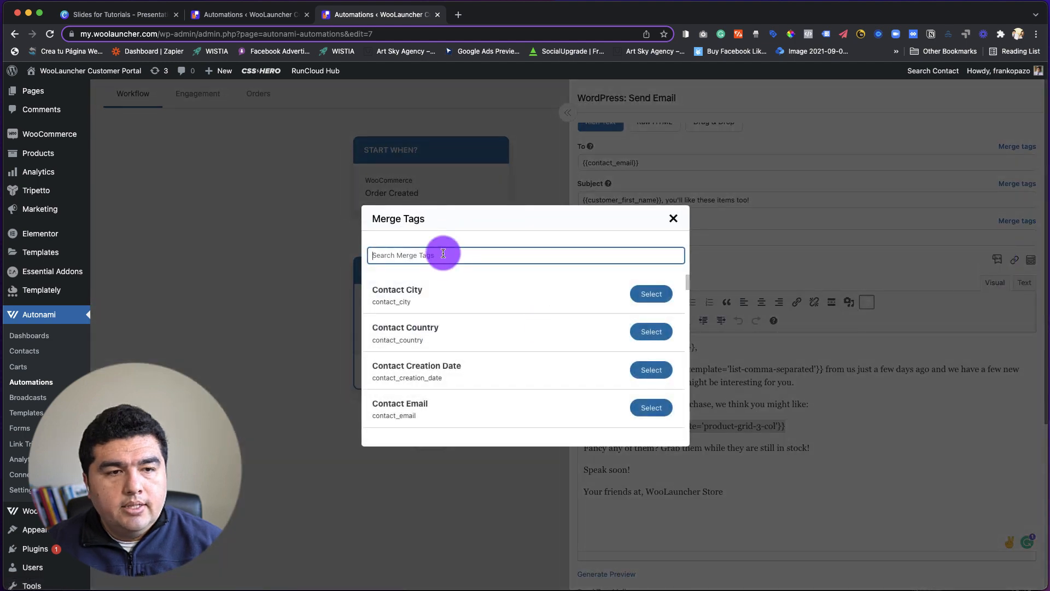
text(cross)
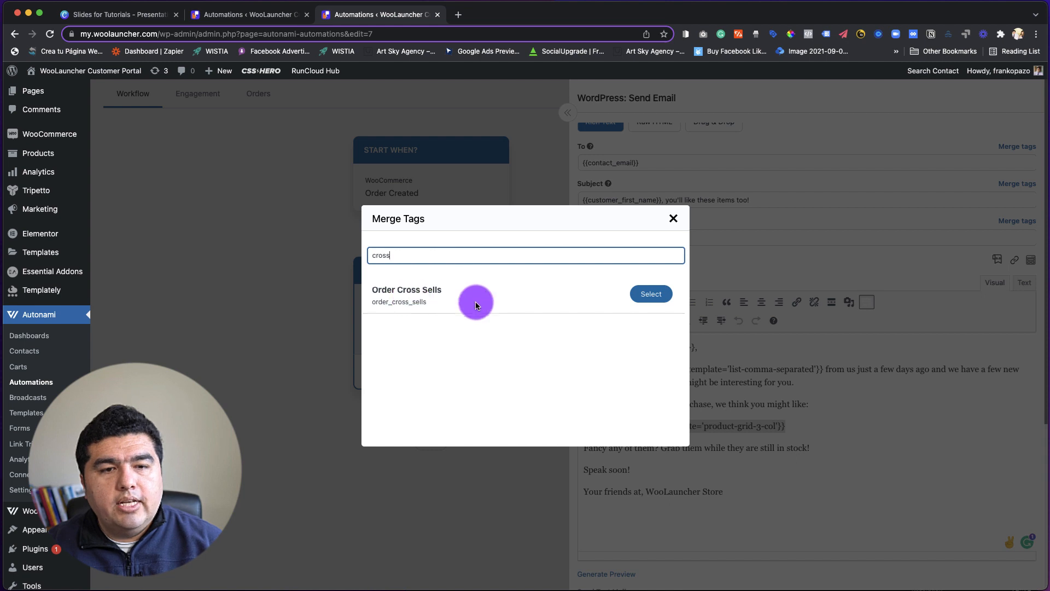
click(651, 294)
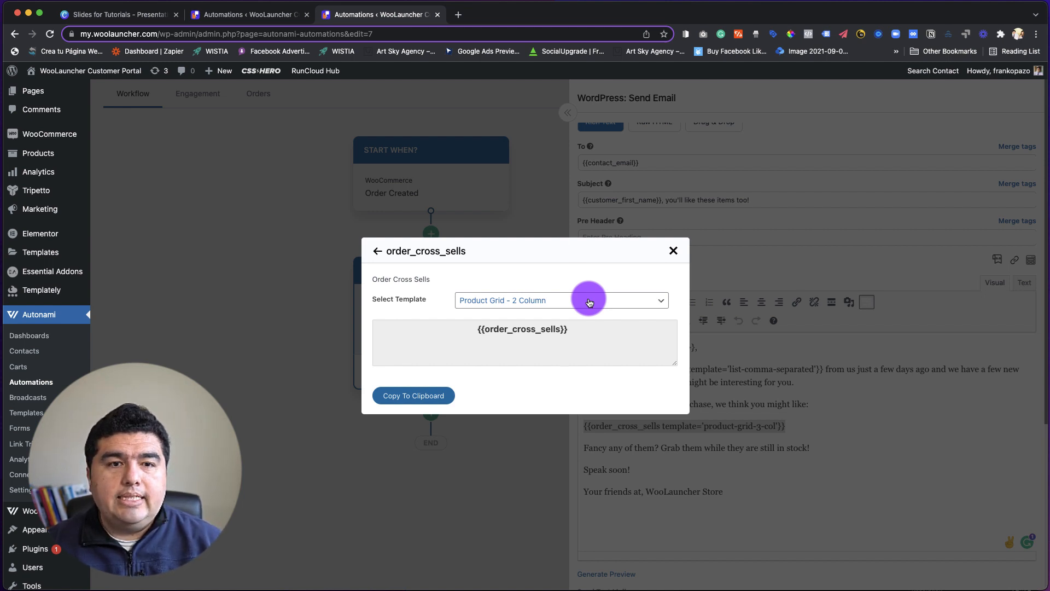
click(589, 302)
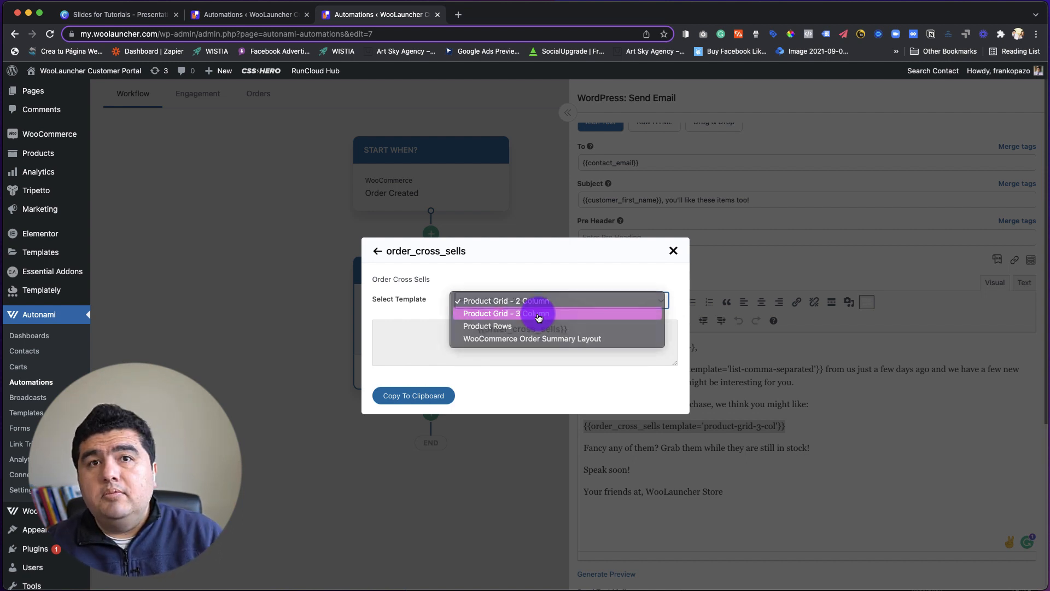
click(539, 313)
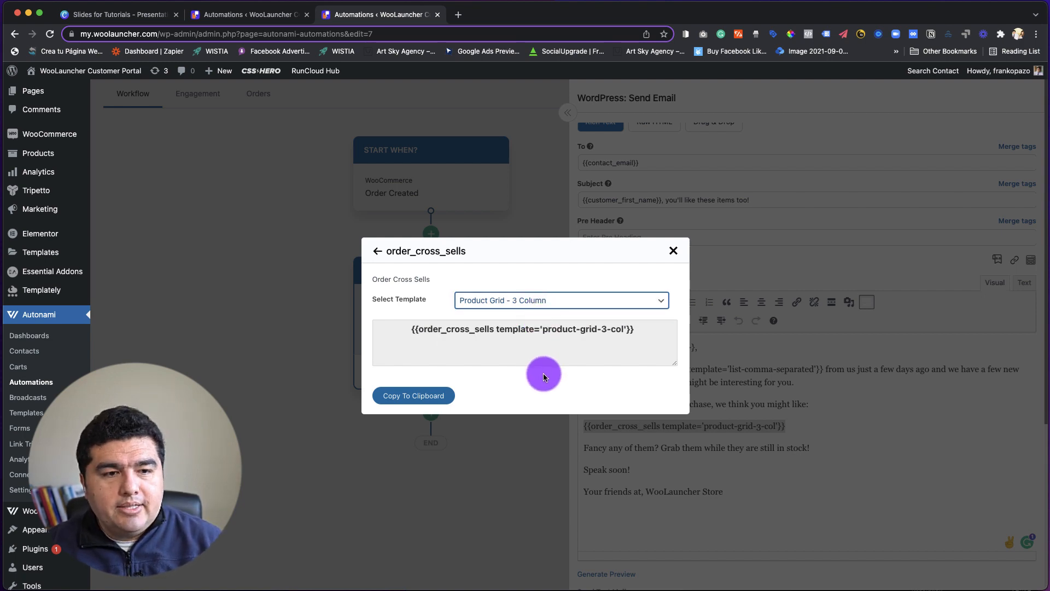
click(431, 396)
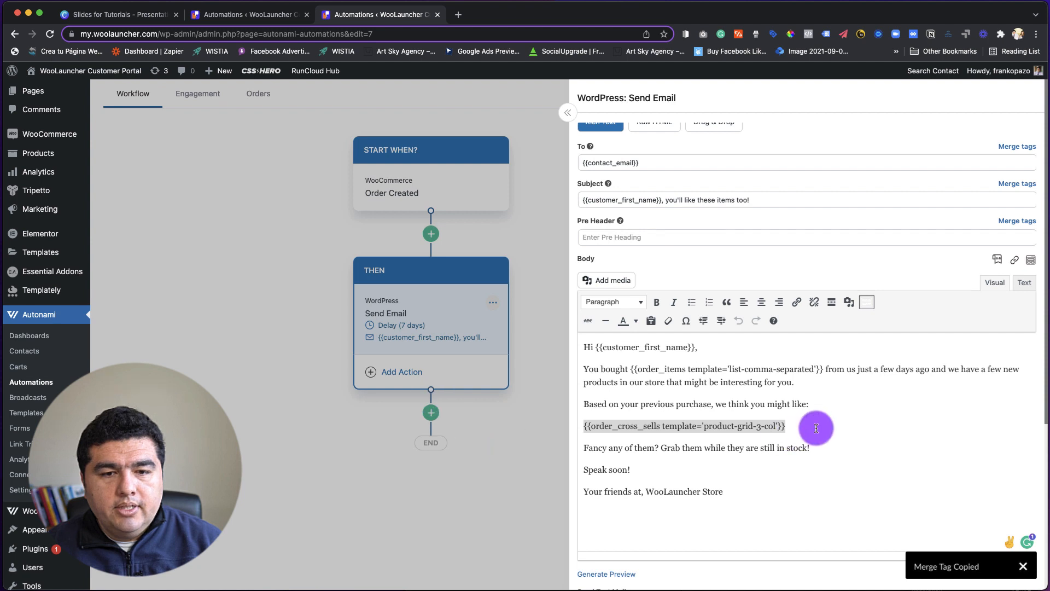
Review the order_cross_sells tag and the rest of the email body, down to the delay and execution priority settings.
drag(814, 425, 578, 424)
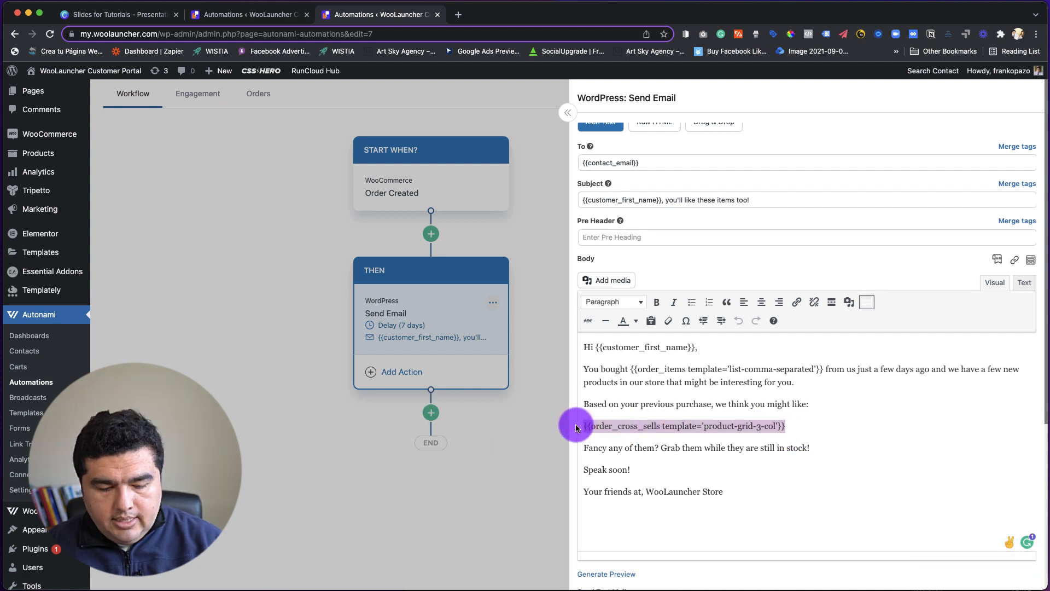
click(577, 425)
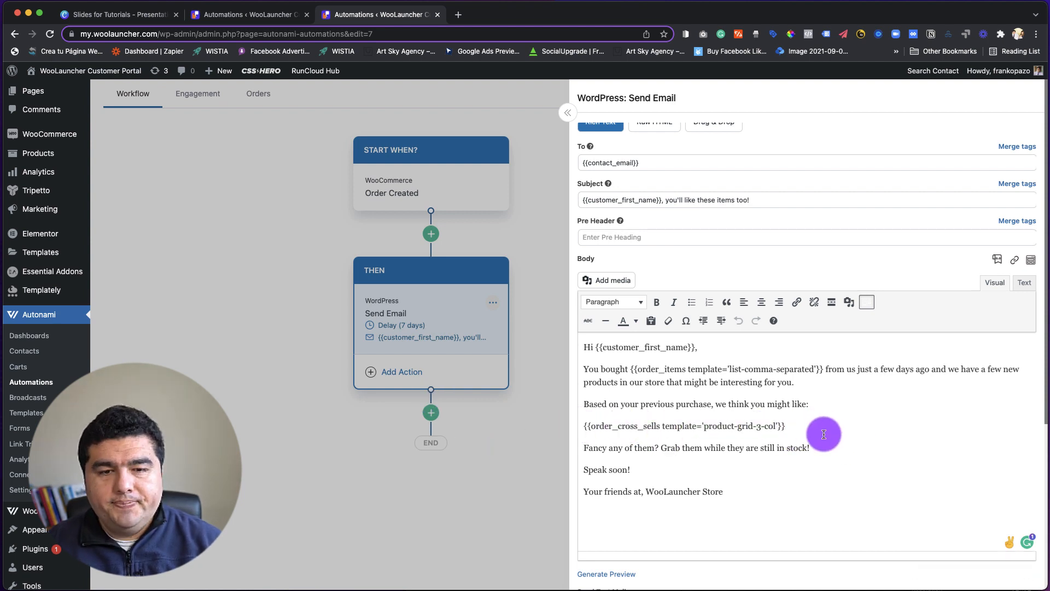
scroll(820, 432, down, 1)
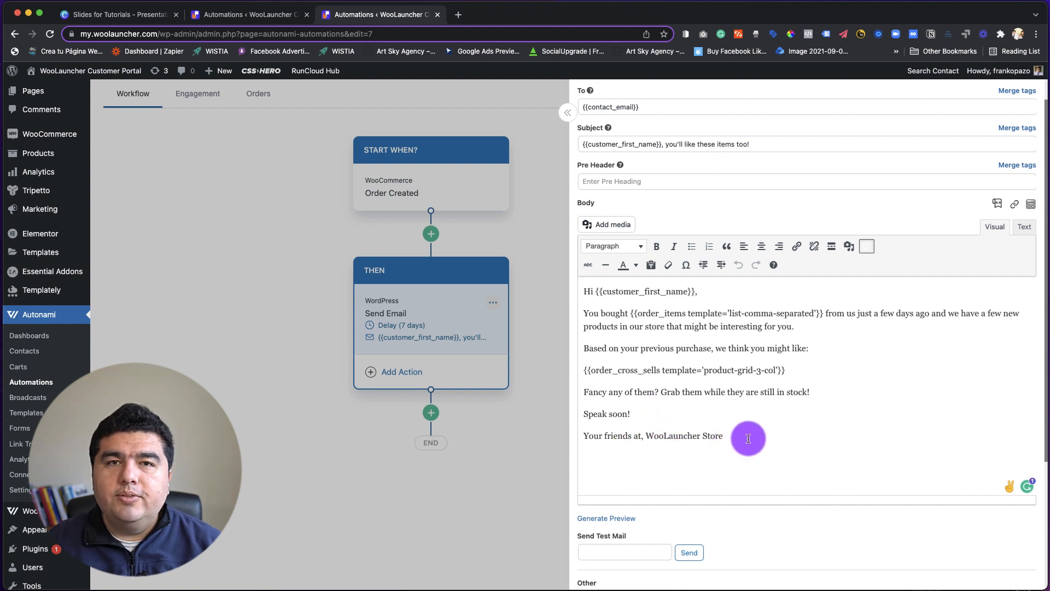
scroll(746, 443, up, 1)
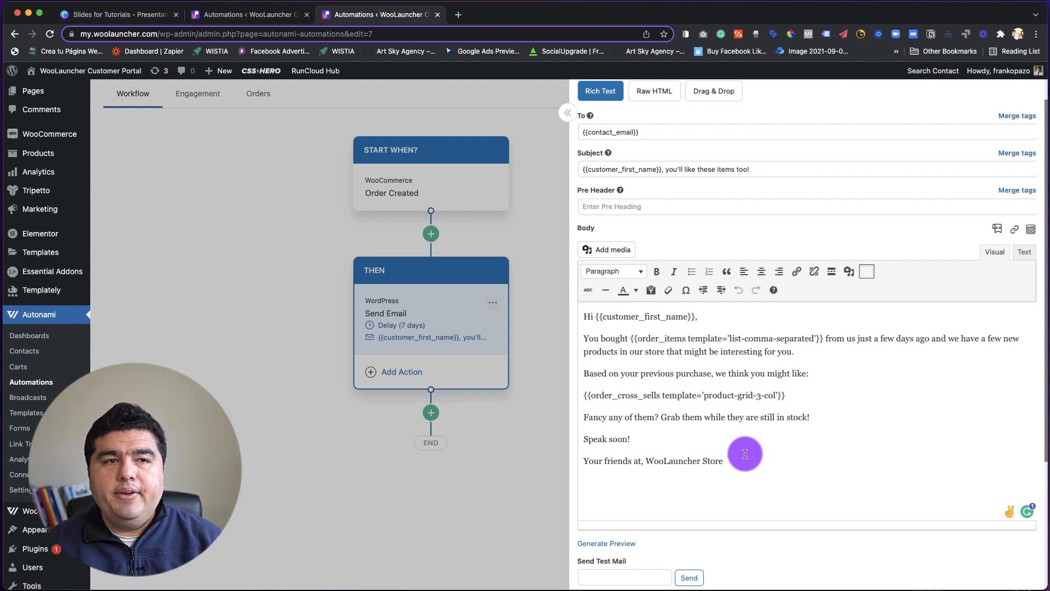
scroll(736, 438, down, 1)
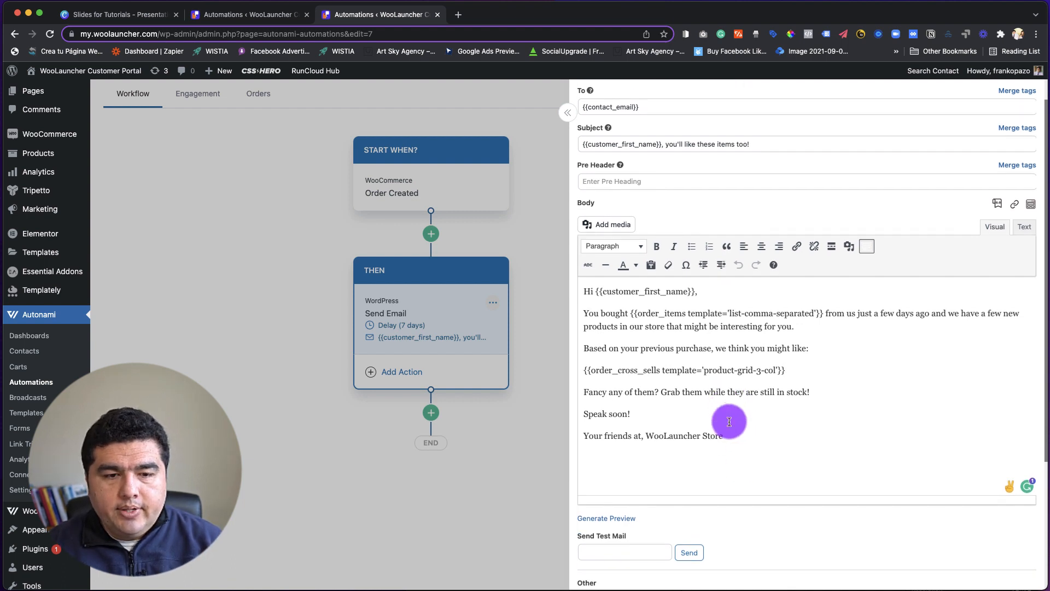
scroll(807, 477, up, 1)
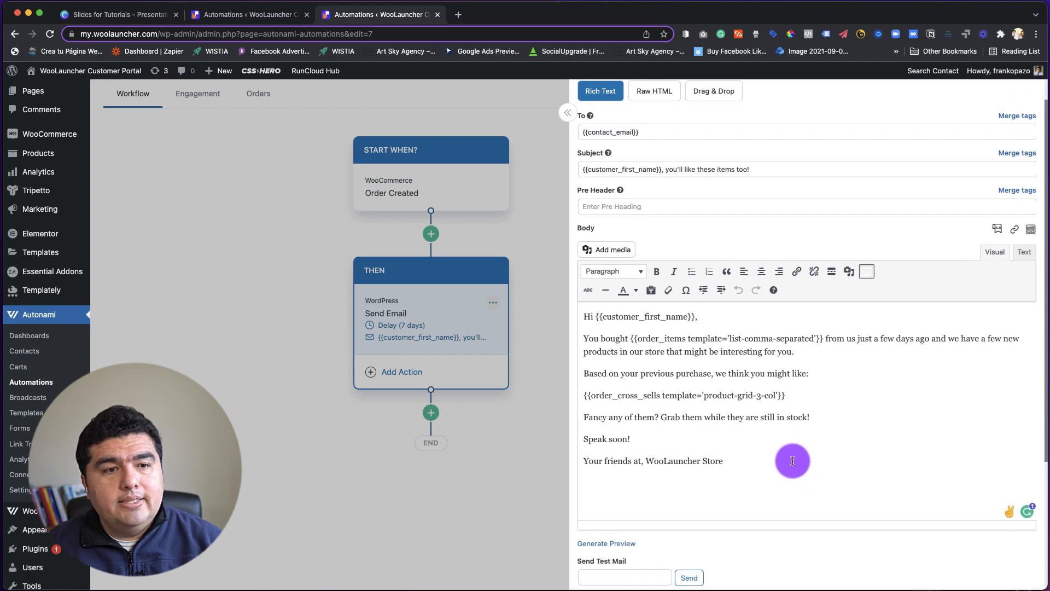
scroll(792, 461, down, 1)
scroll(818, 484, down, 7)
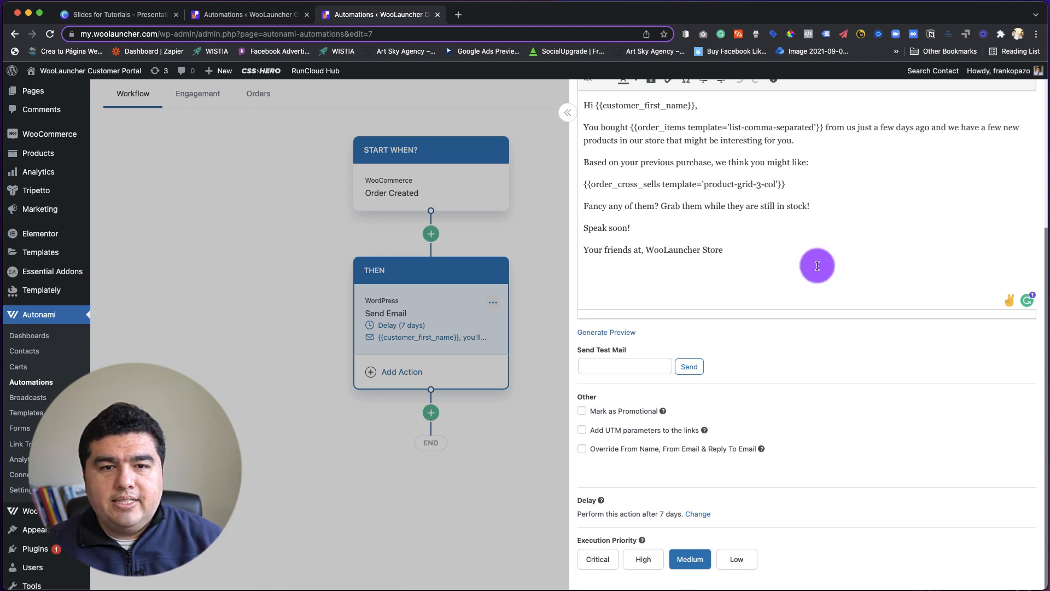
scroll(818, 265, up, 1)
scroll(781, 275, down, 1)
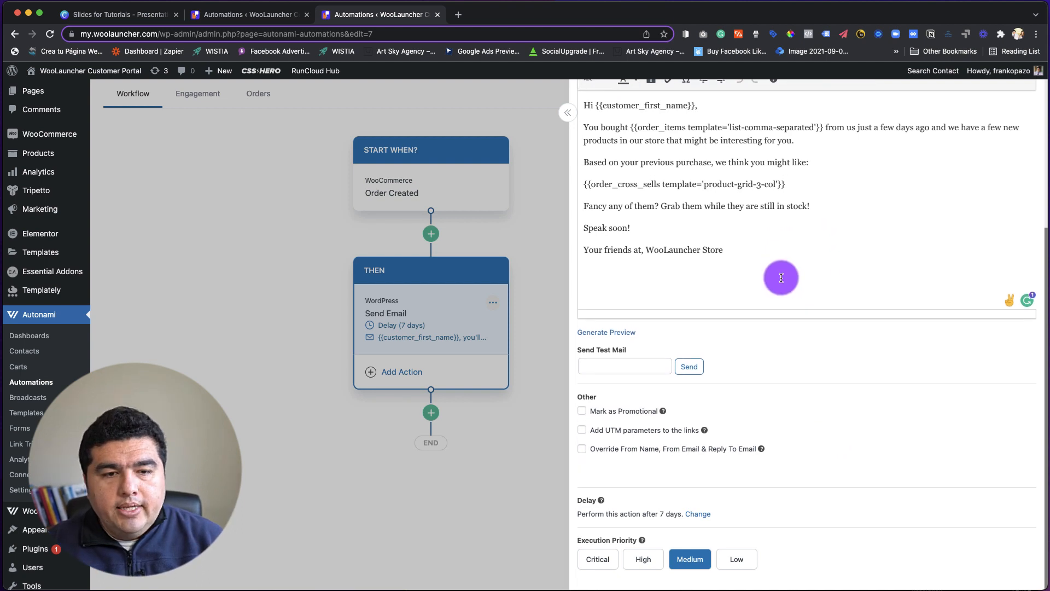
Set the Send Email action's delay to 7 days and close its settings.
click(698, 514)
scroll(697, 516, down, 3)
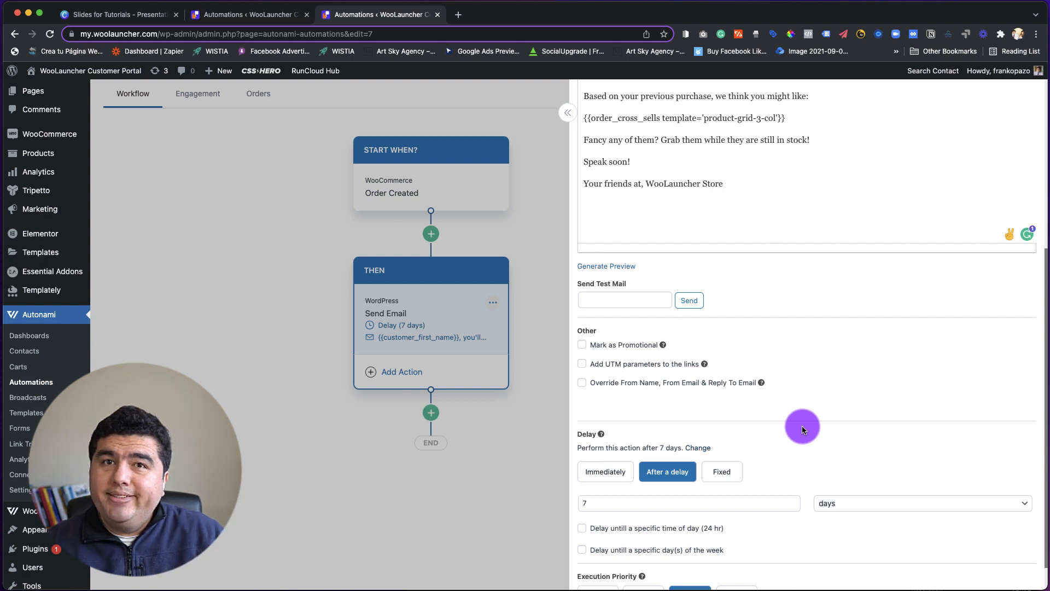
click(600, 502)
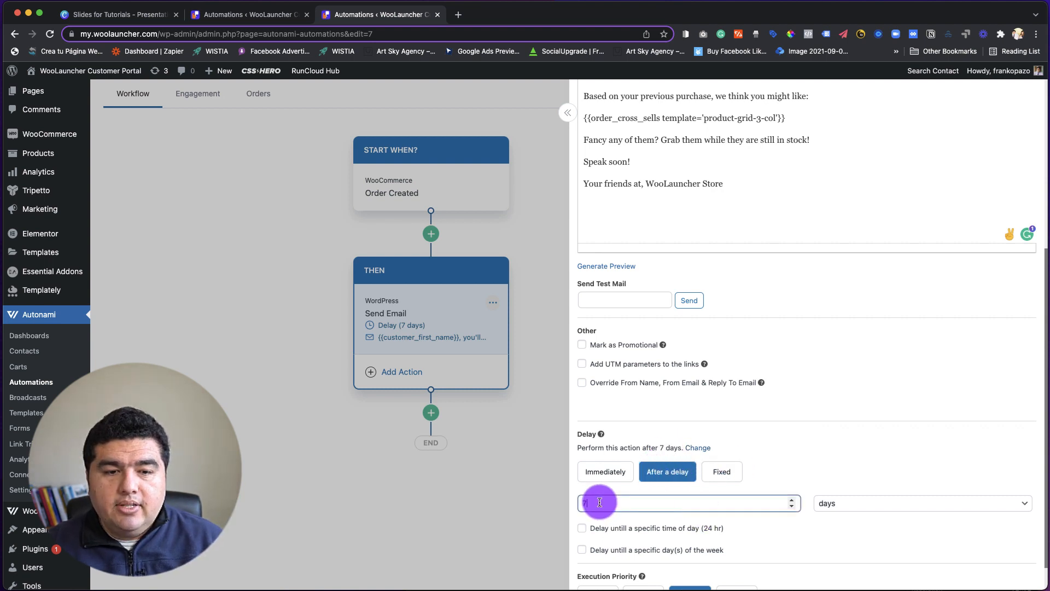
key(BackSpace)
text(3)
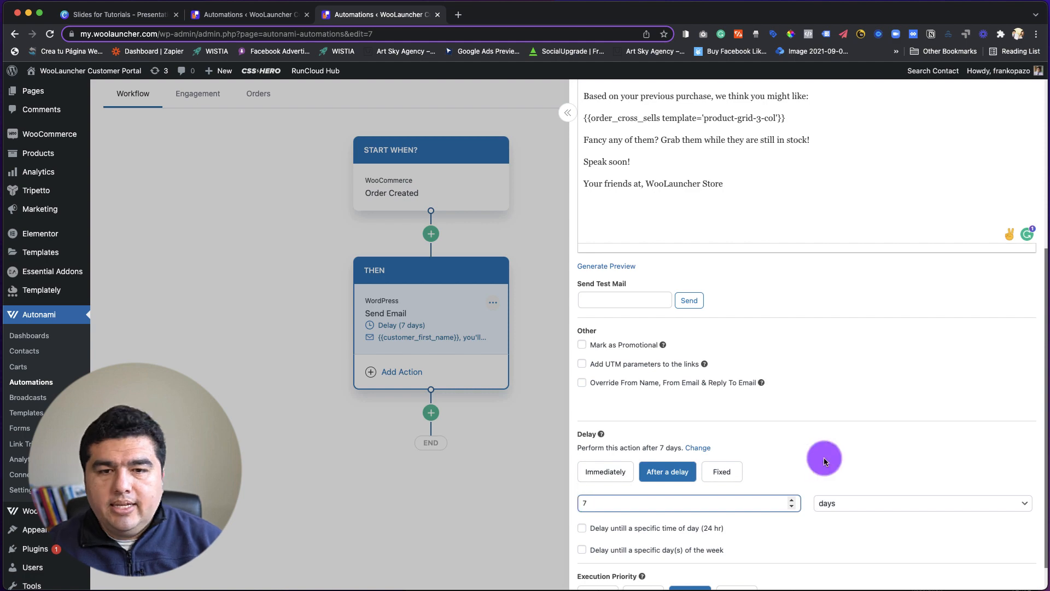
click(900, 432)
scroll(895, 432, down, 1)
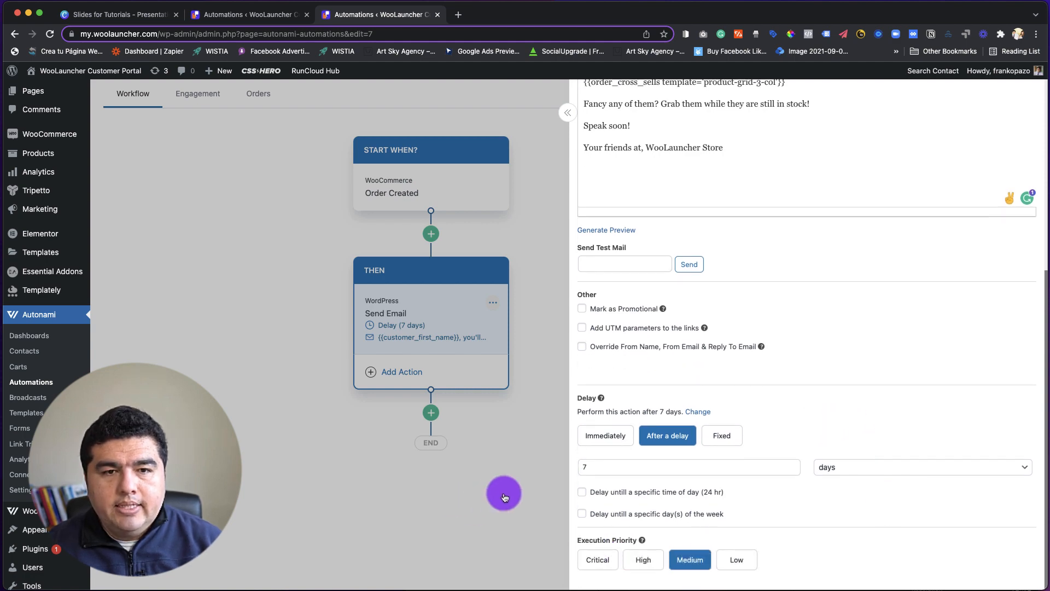
click(504, 497)
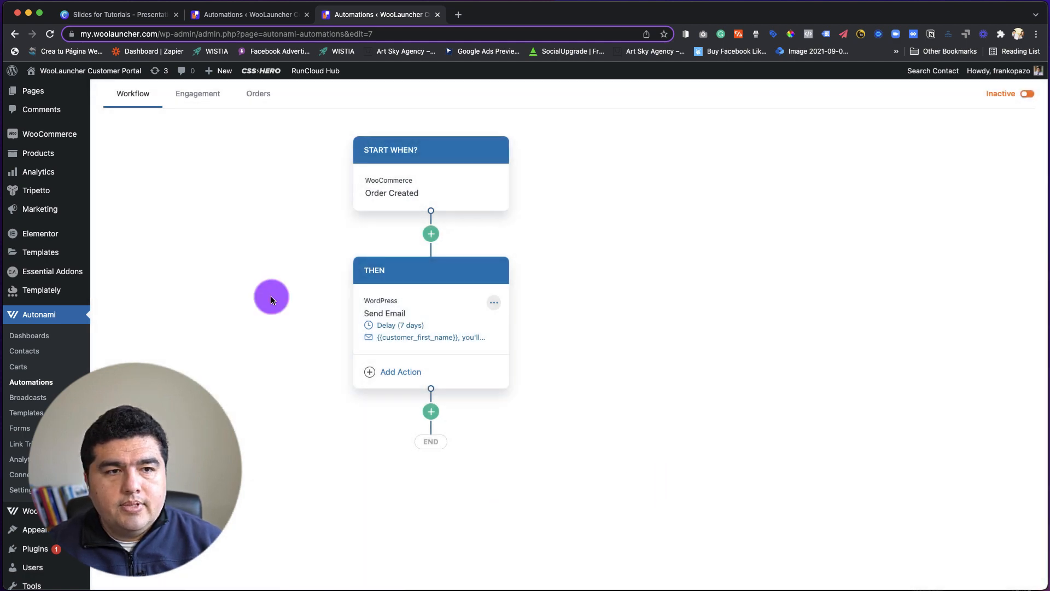
Return to the list of all automations and duplicate "2. Cross-Sell Product Recommendation Email - Global".
scroll(306, 377, up, 3)
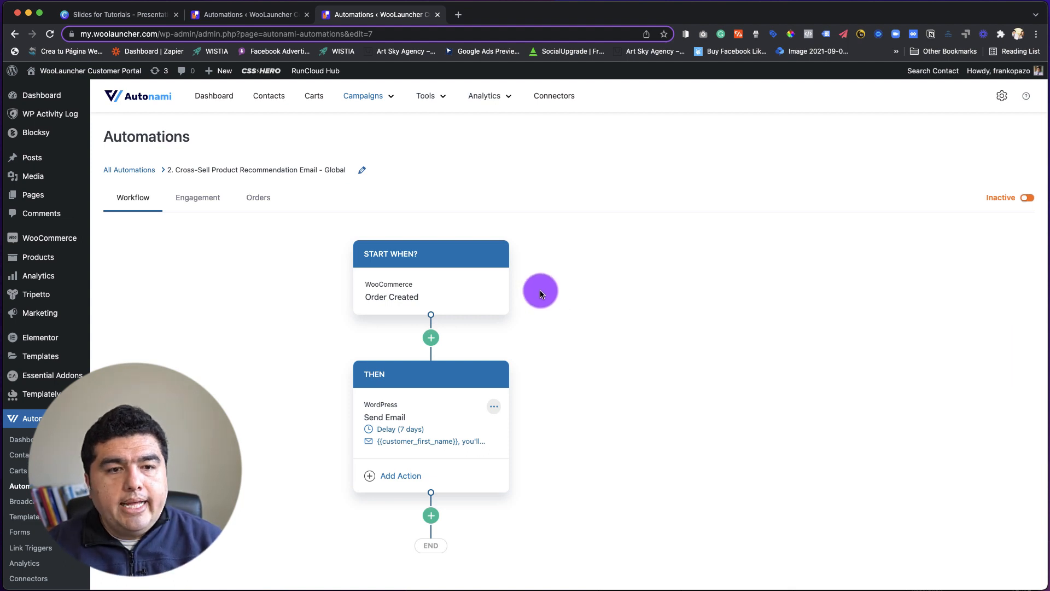
scroll(553, 287, down, 2)
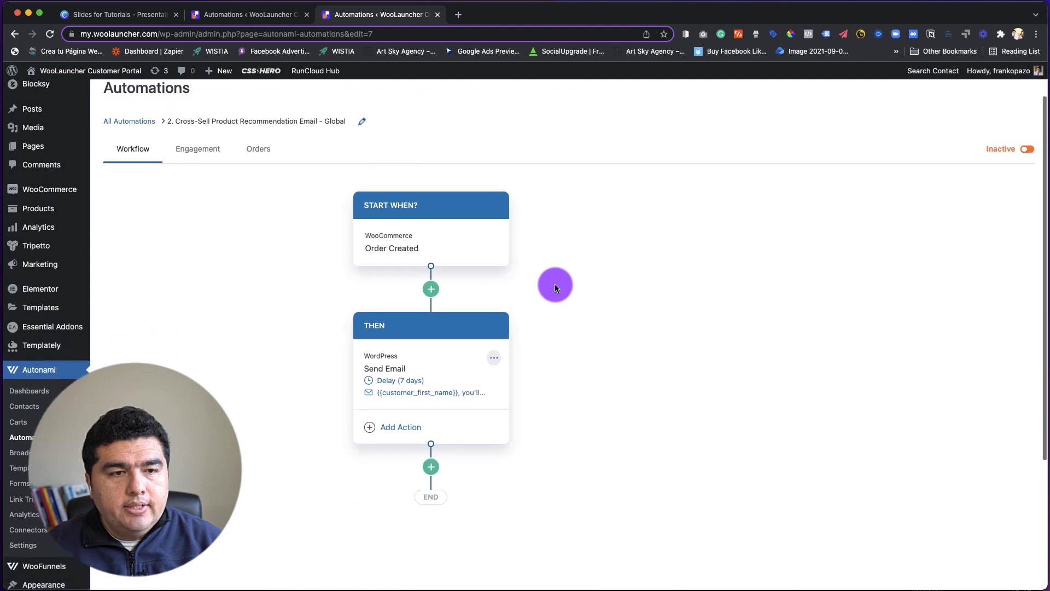
scroll(554, 288, up, 2)
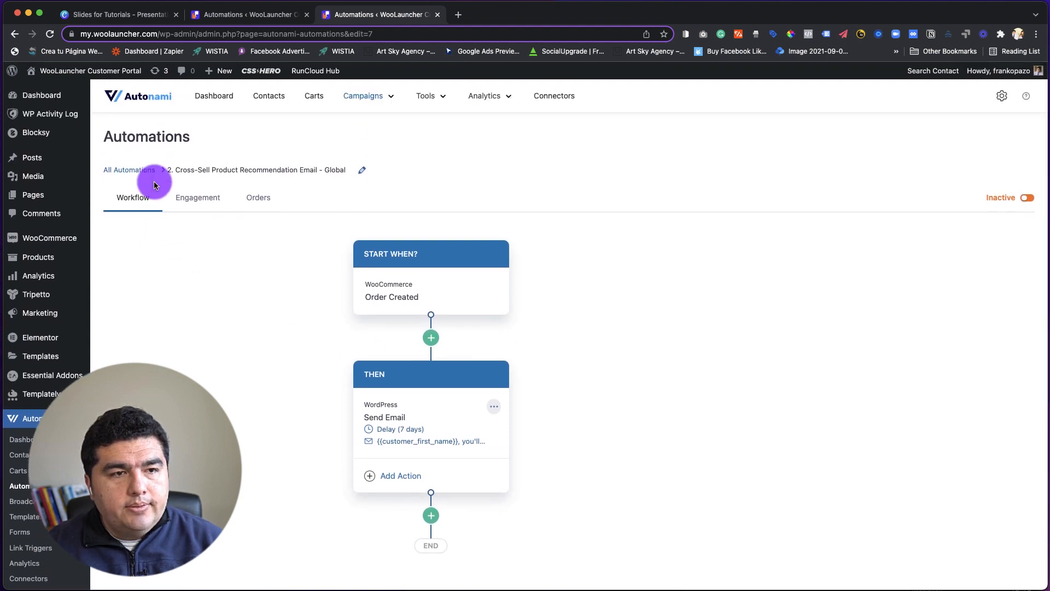
click(126, 172)
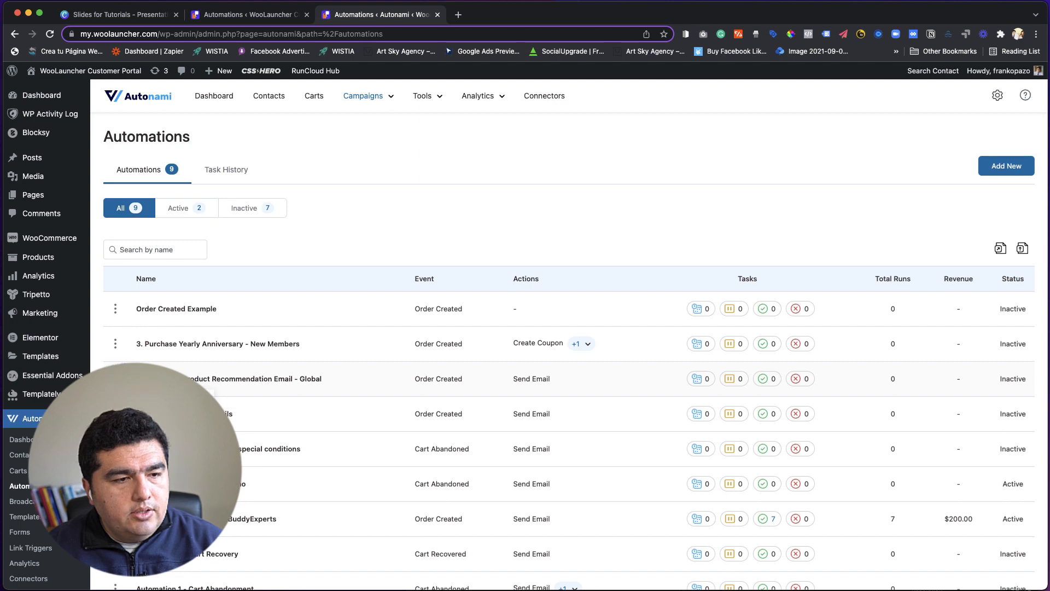
click(148, 424)
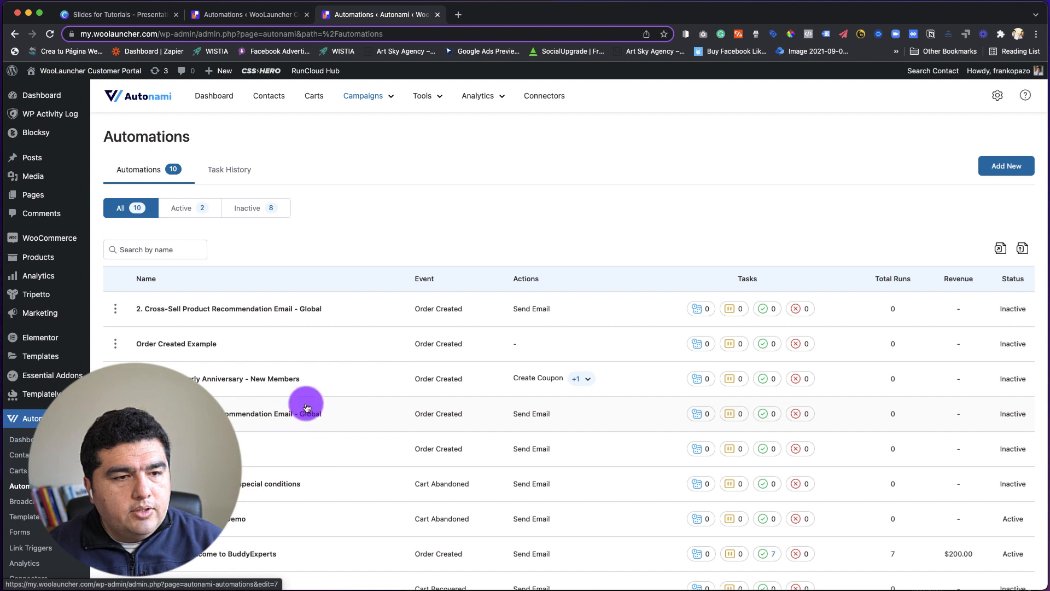
Open the duplicated automation and rename it "2. Cross-Sell Product Recommendation Email - Server Product".
click(188, 309)
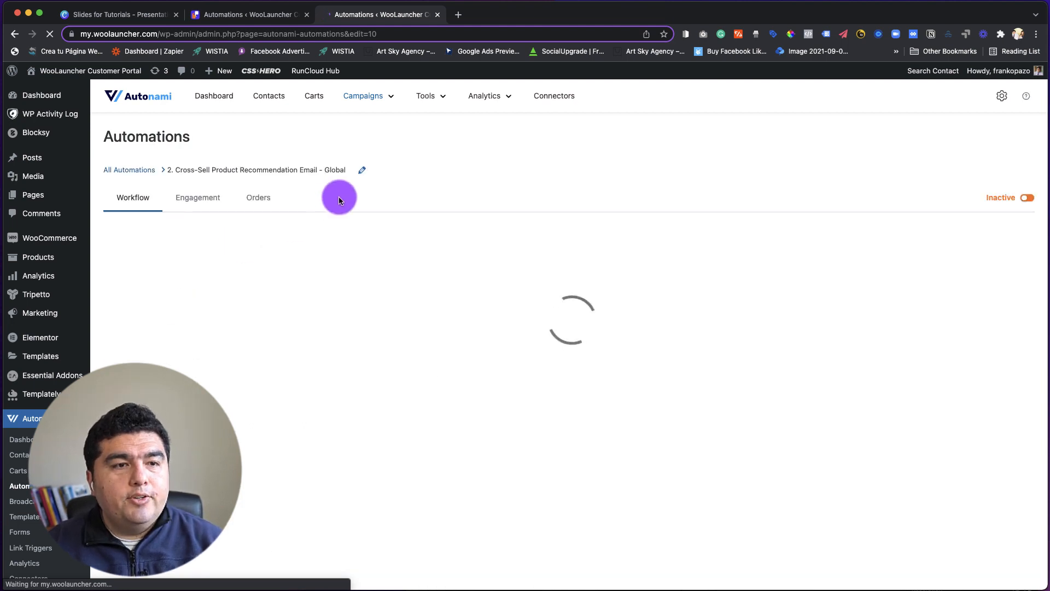
click(364, 172)
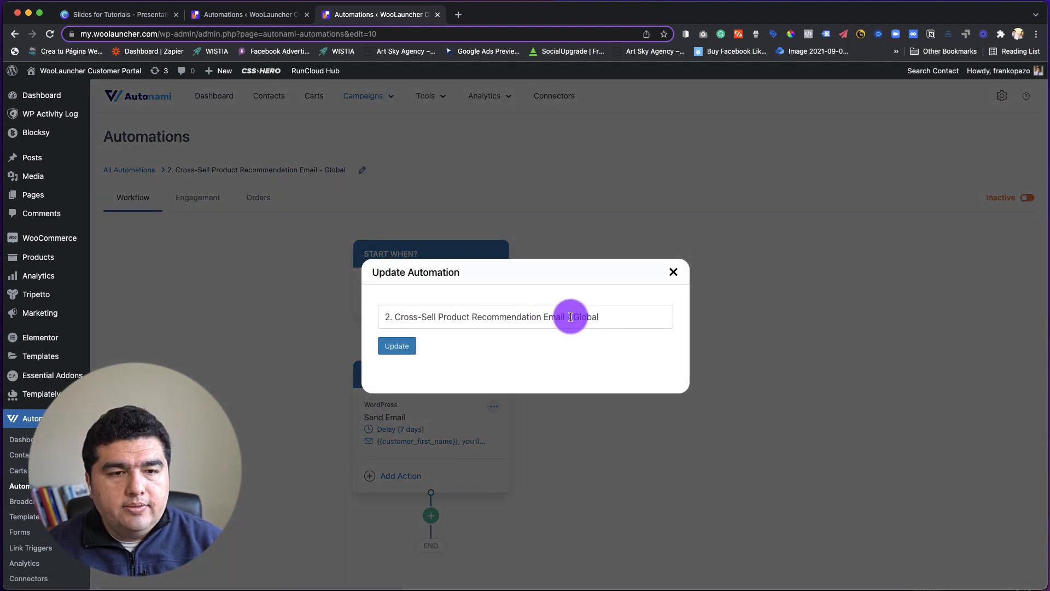
drag(570, 317, 601, 318)
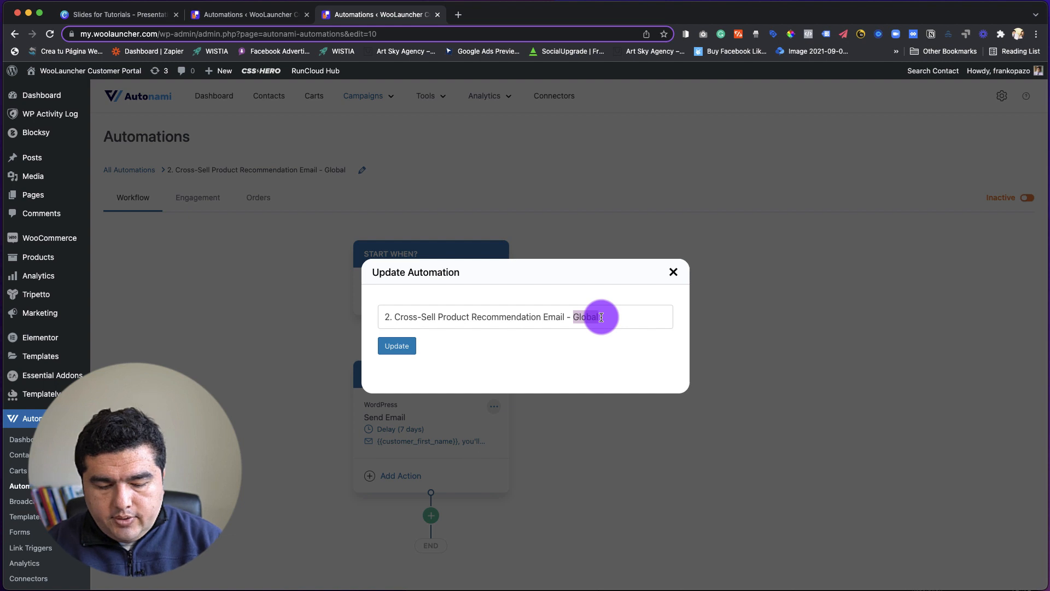
text(Server Product)
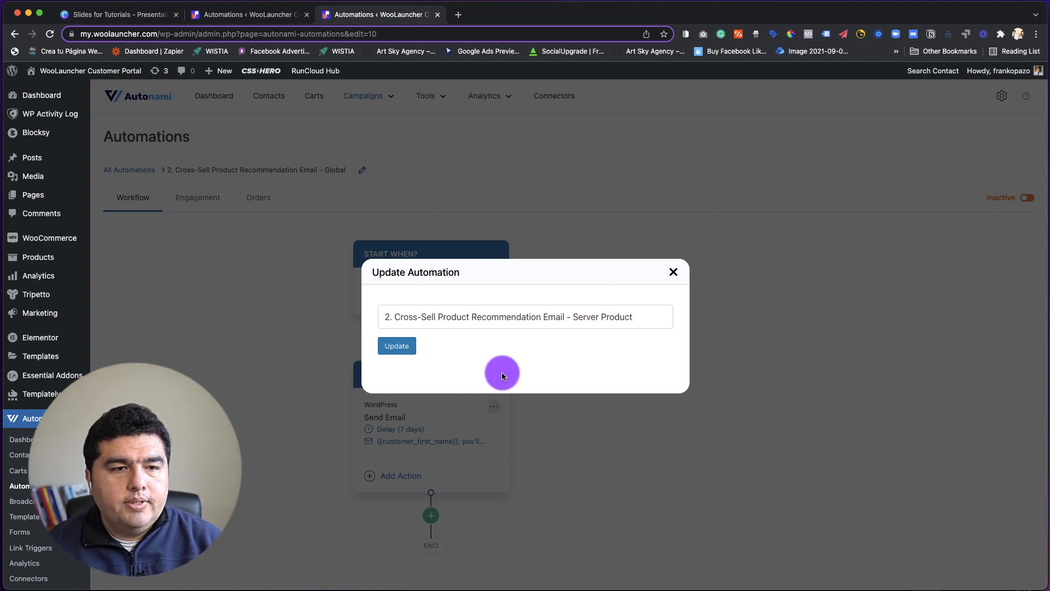
click(389, 348)
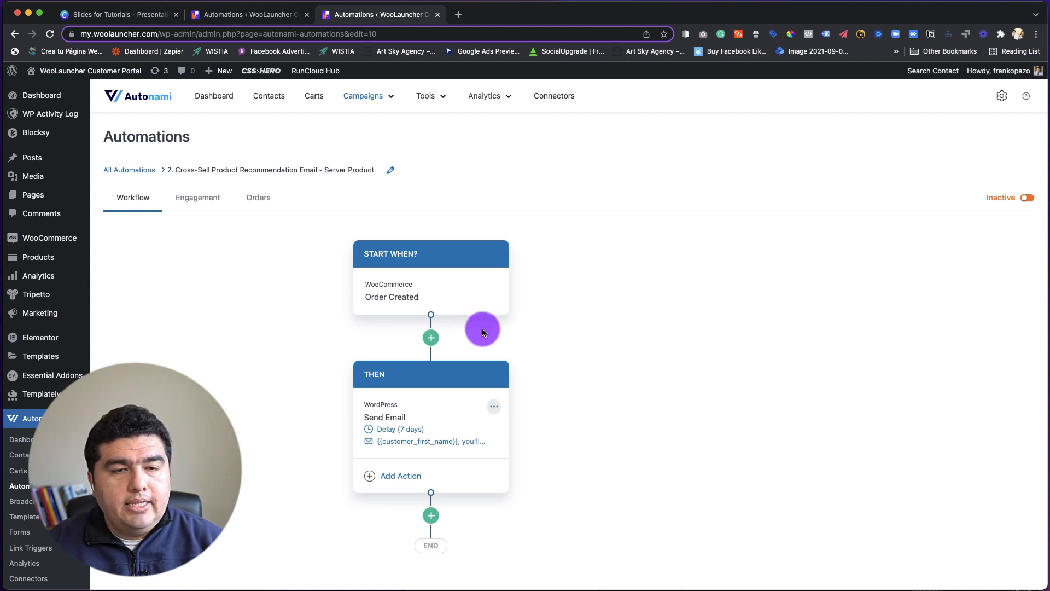
Add a conditional action after Order Created with the rule Ordered Products matches any of "Managed Server - AWS - 16GB RAM, 320GB Disk".
click(431, 338)
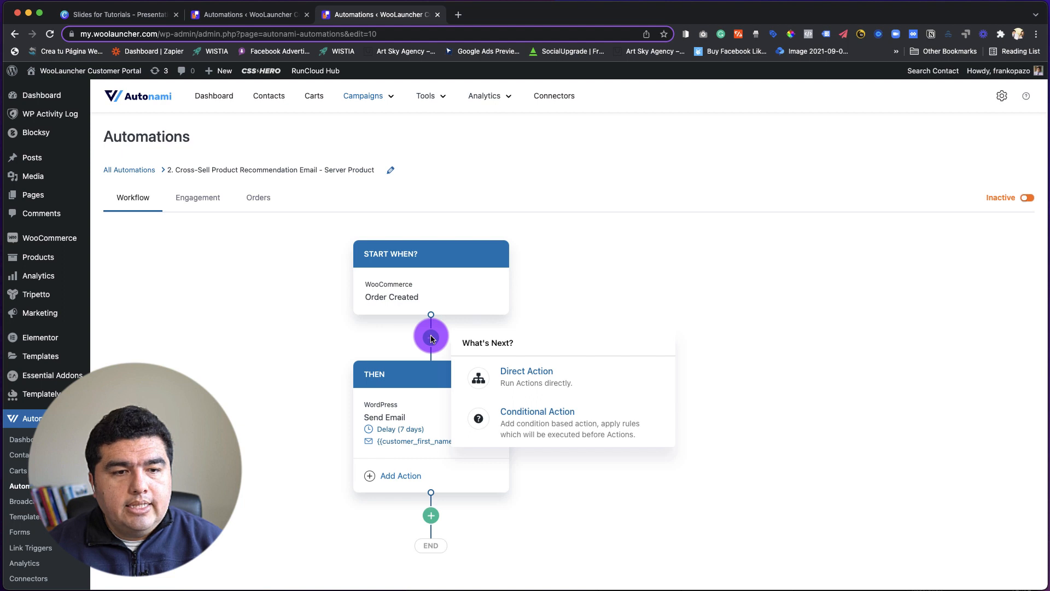
click(540, 423)
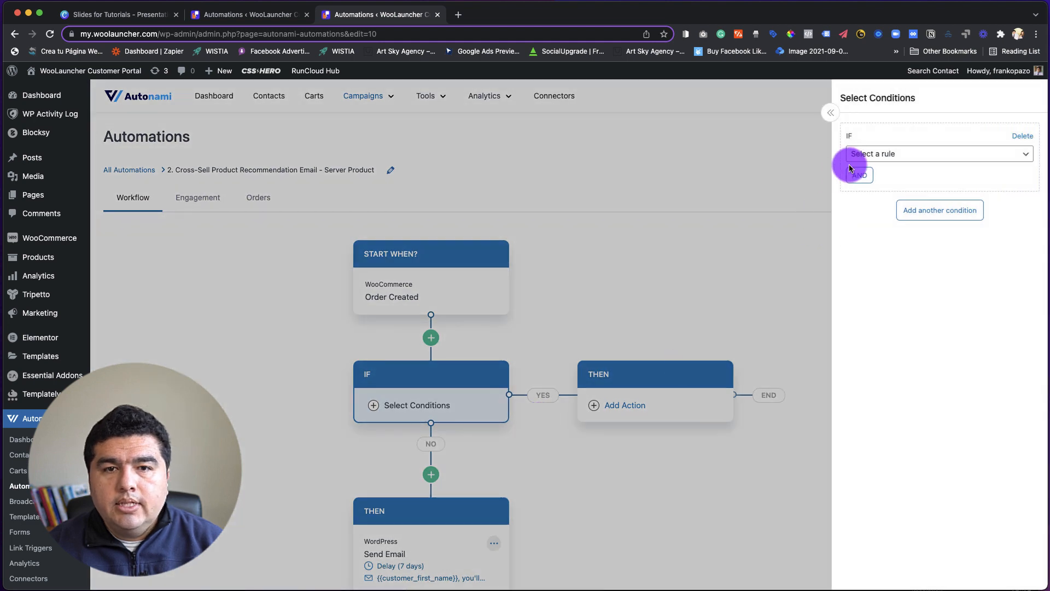
click(923, 155)
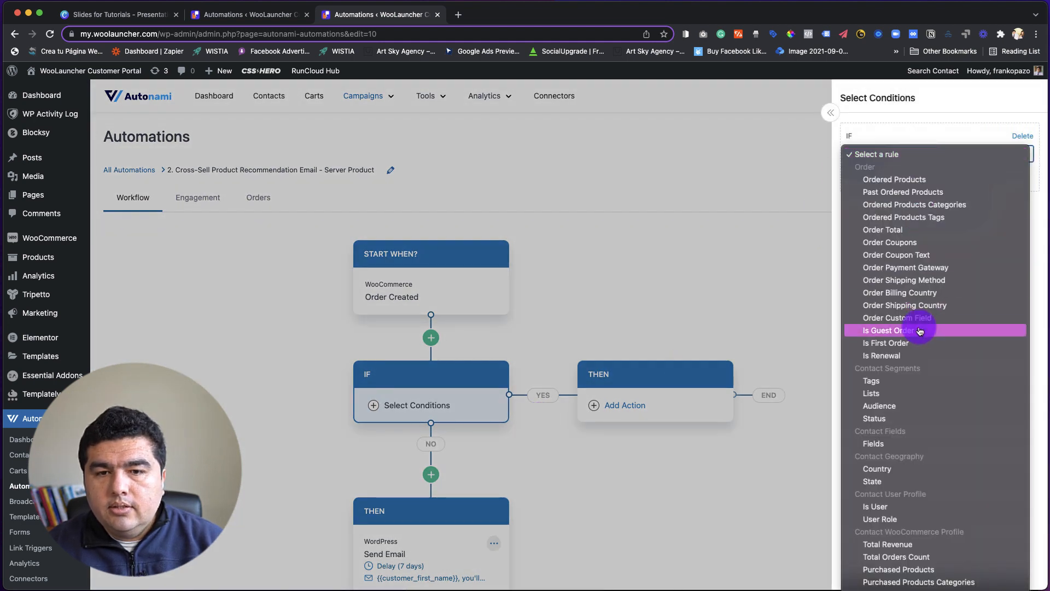
click(899, 180)
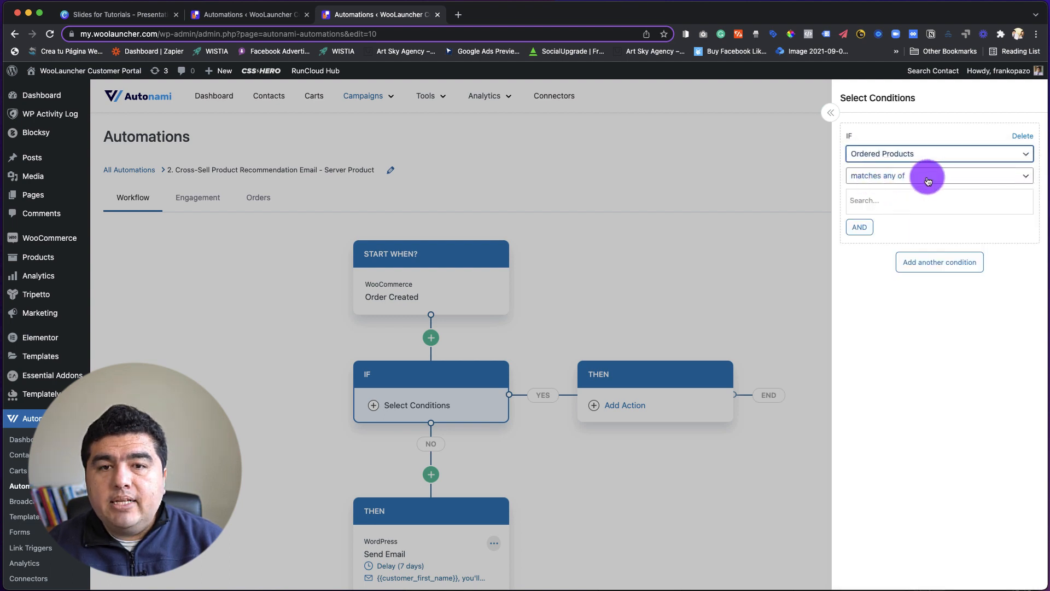
click(897, 199)
text(serve)
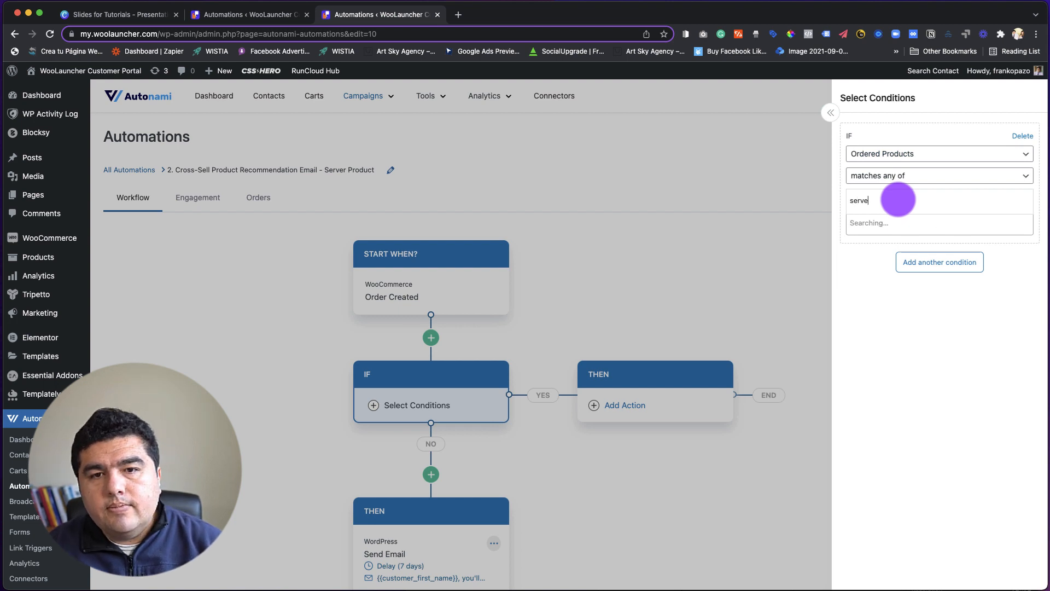
click(903, 224)
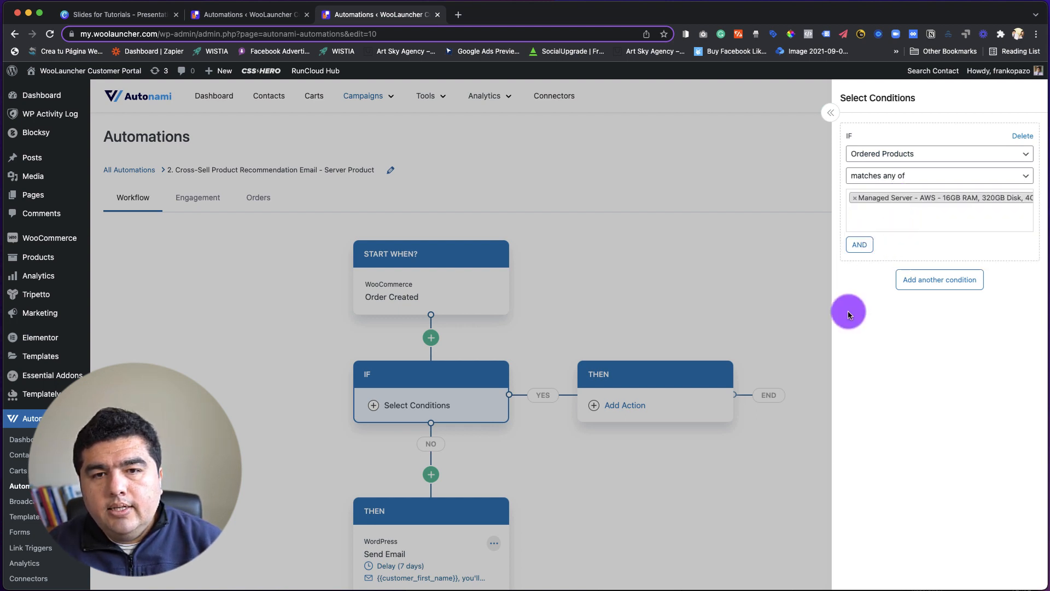
Close the condition settings with the ordered server product rule in place.
click(891, 203)
click(801, 203)
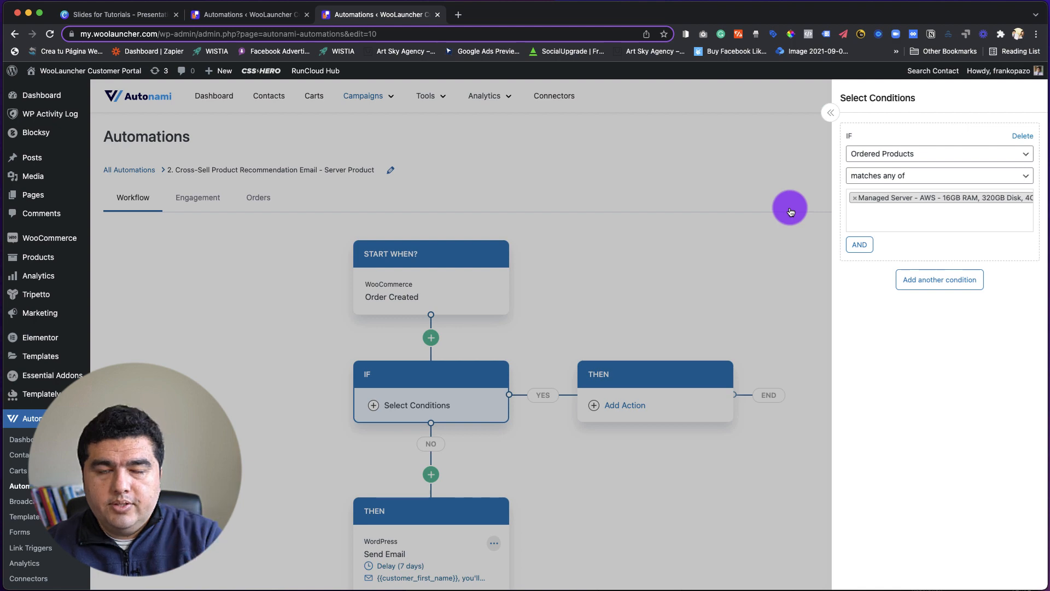
click(797, 152)
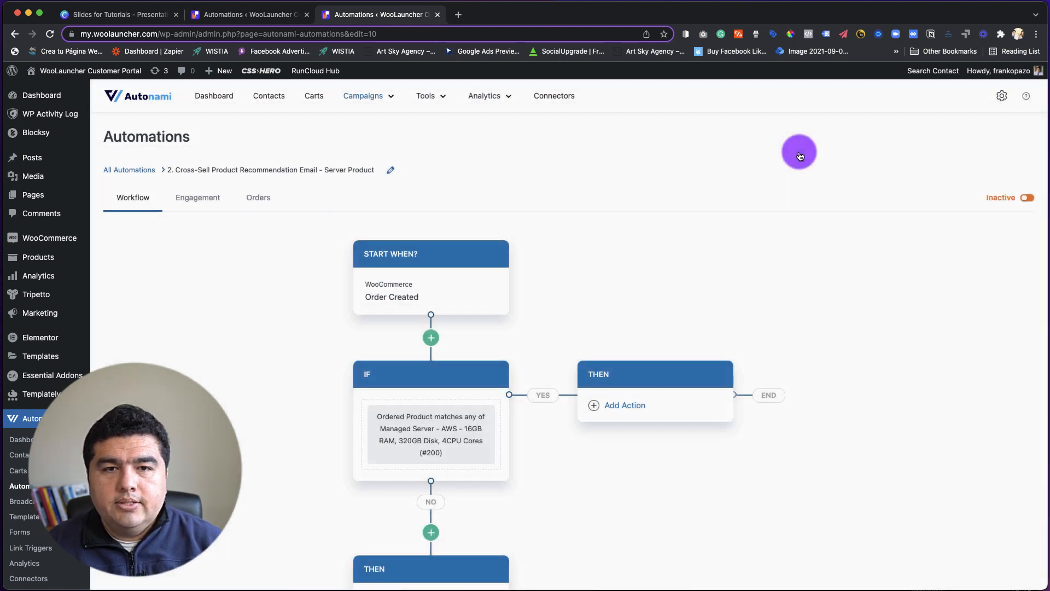
Copy the Send Email action from the NO branch and insert it into the YES branch's THEN block.
scroll(622, 300, down, 4)
scroll(492, 230, up, 2)
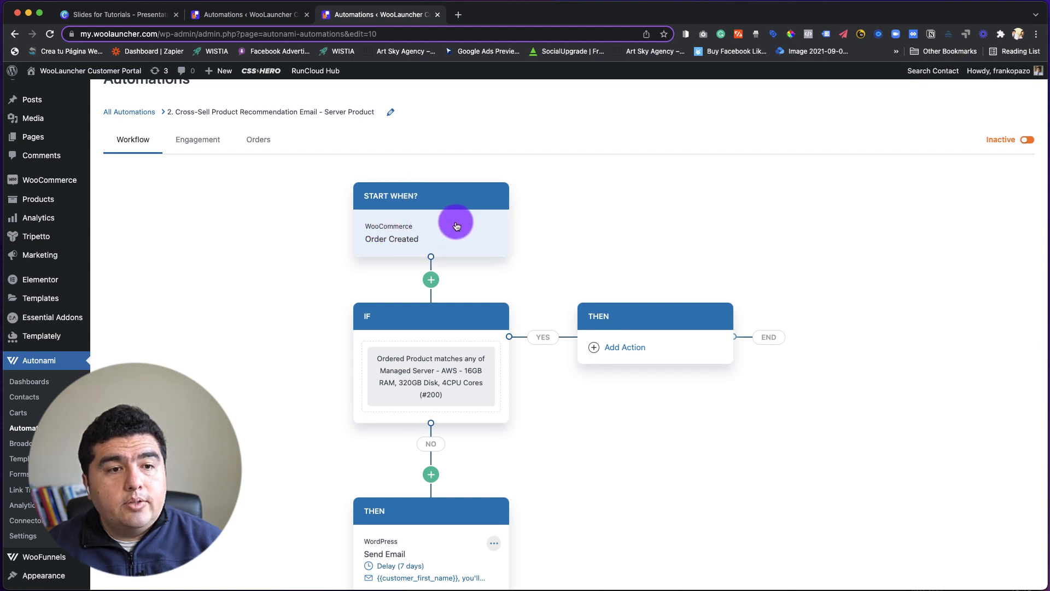
scroll(405, 382, down, 3)
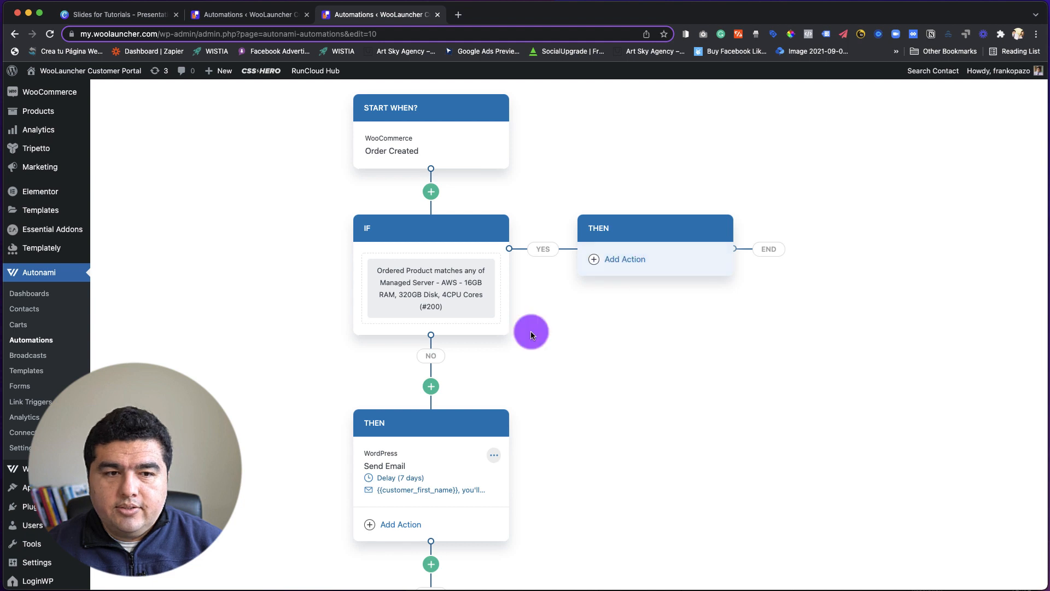
scroll(514, 339, down, 3)
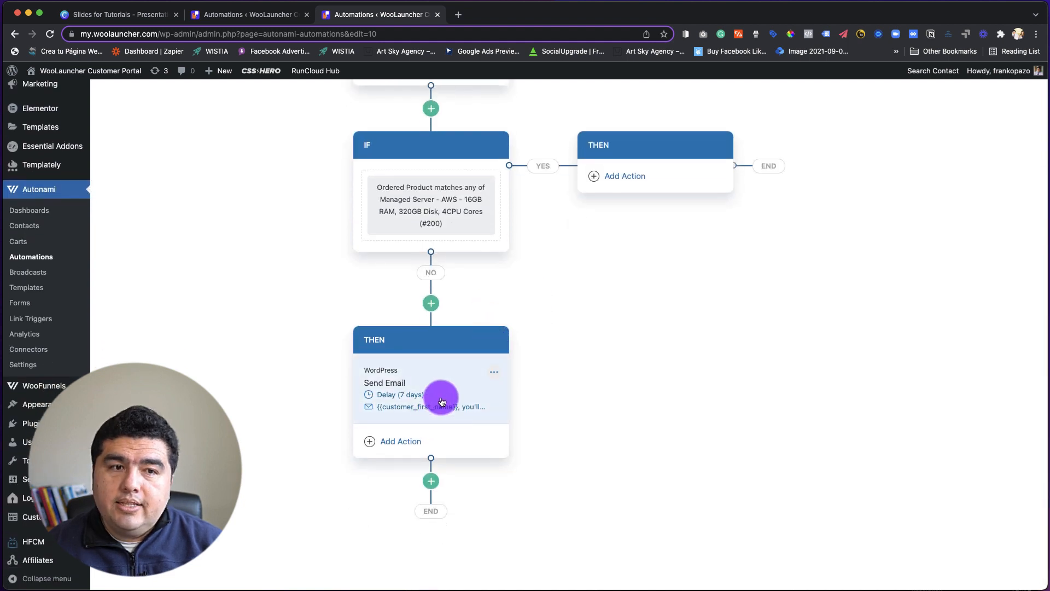
click(494, 372)
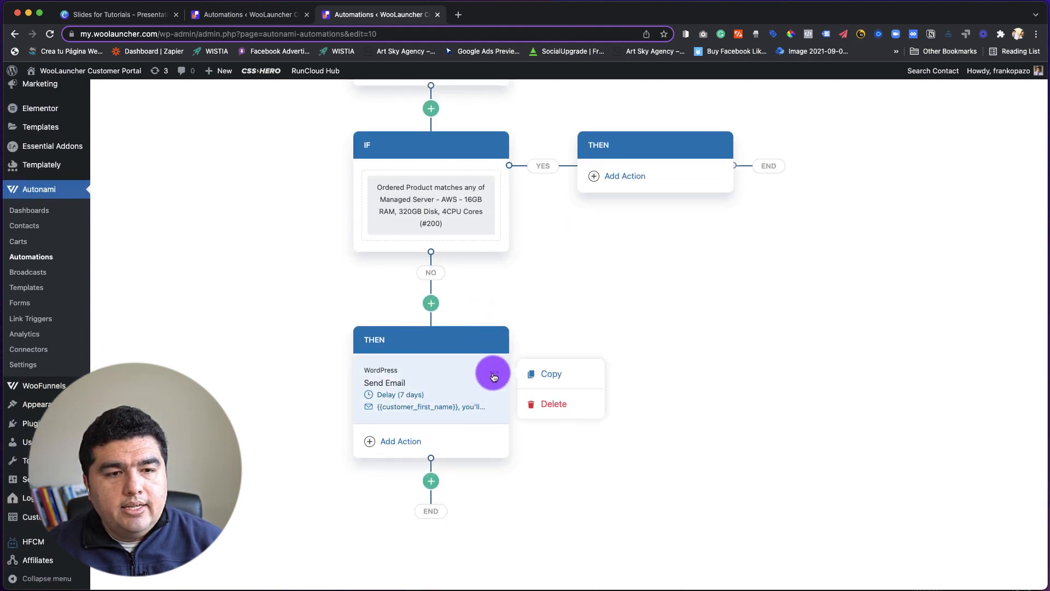
click(535, 375)
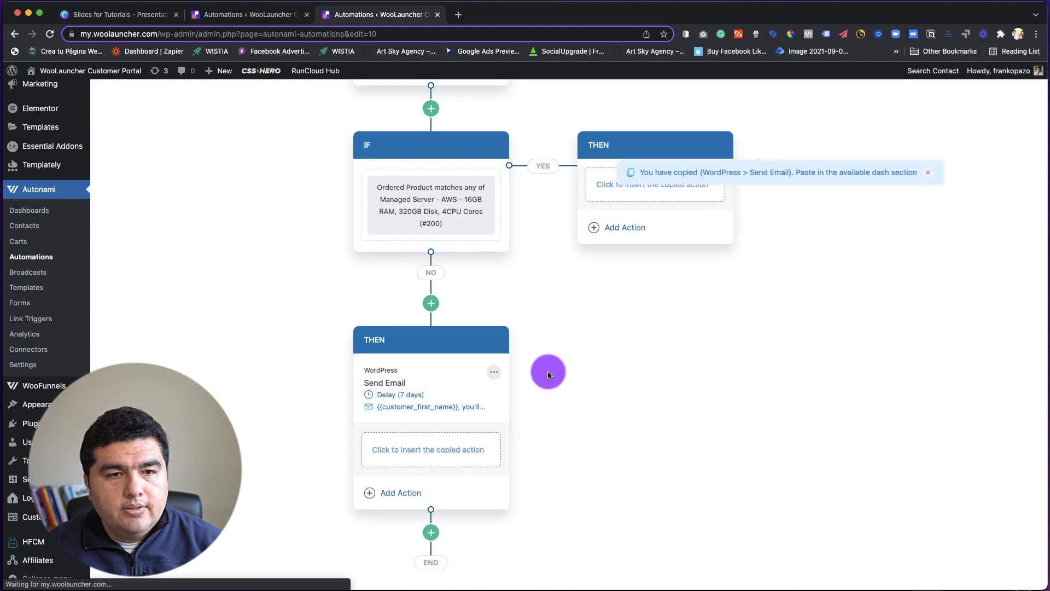
scroll(549, 374, up, 1)
scroll(555, 363, up, 2)
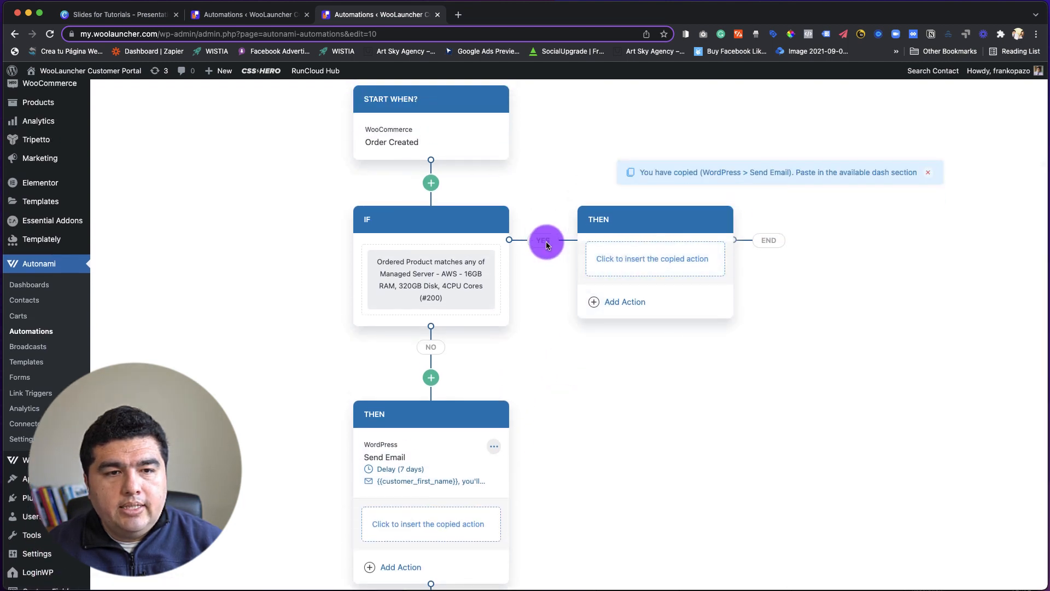
click(657, 258)
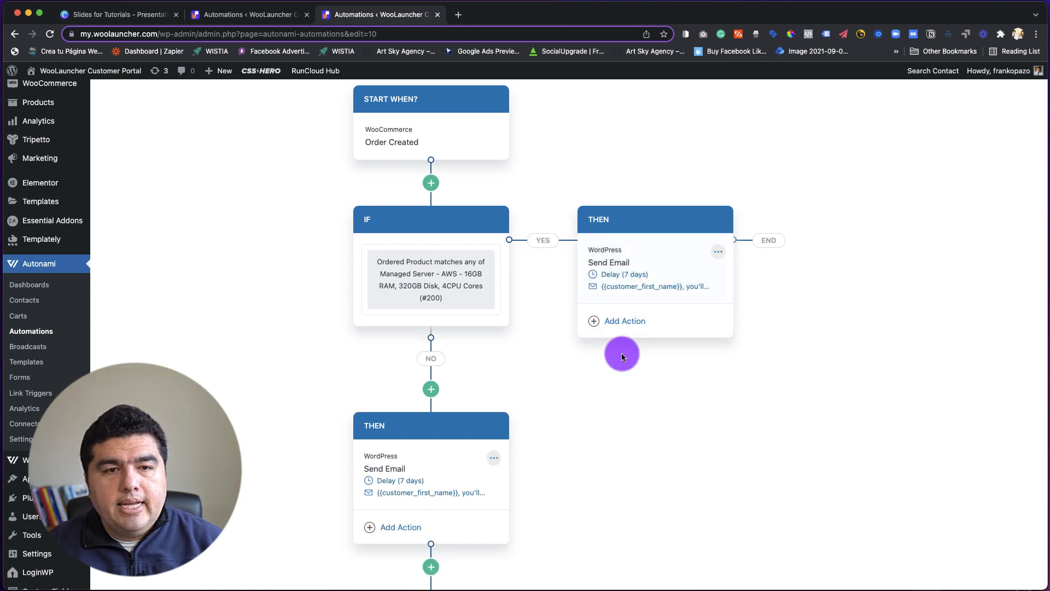
Delete the original Send Email action from the NO branch and confirm its removal.
scroll(626, 369, down, 2)
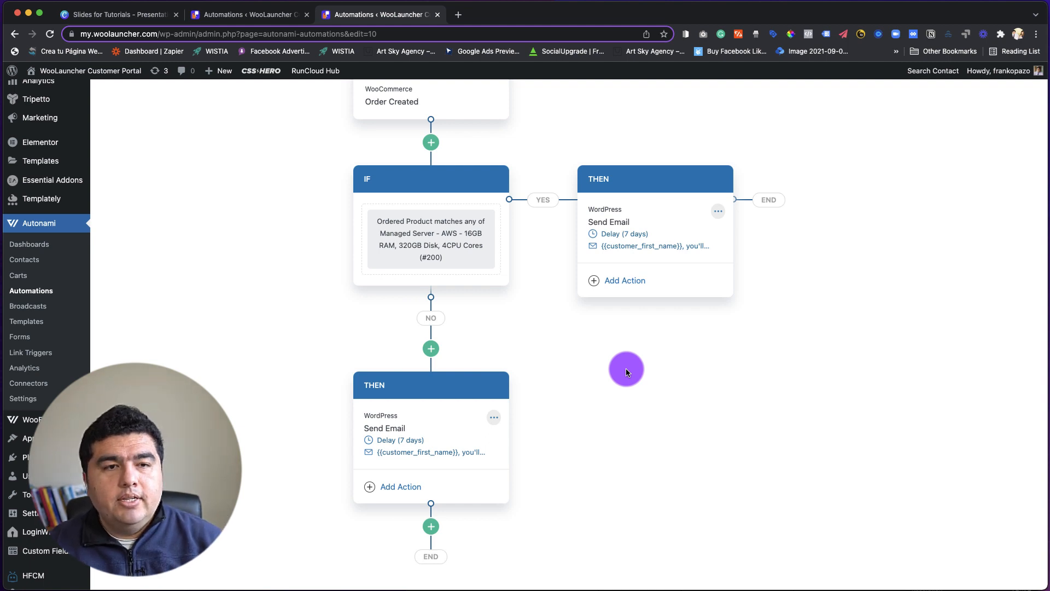
scroll(626, 369, up, 3)
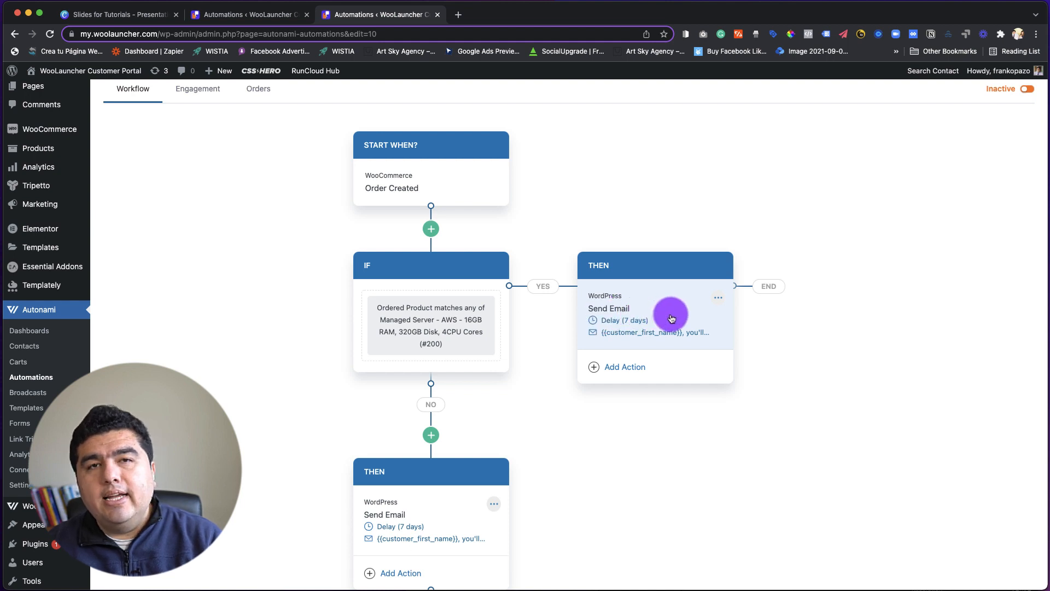
scroll(506, 399, down, 3)
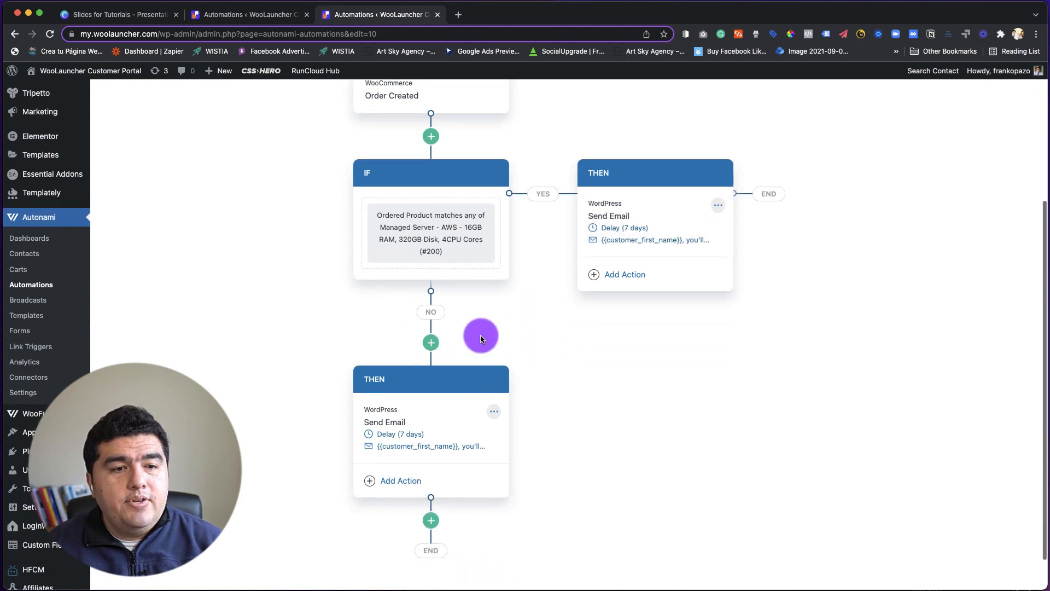
click(494, 415)
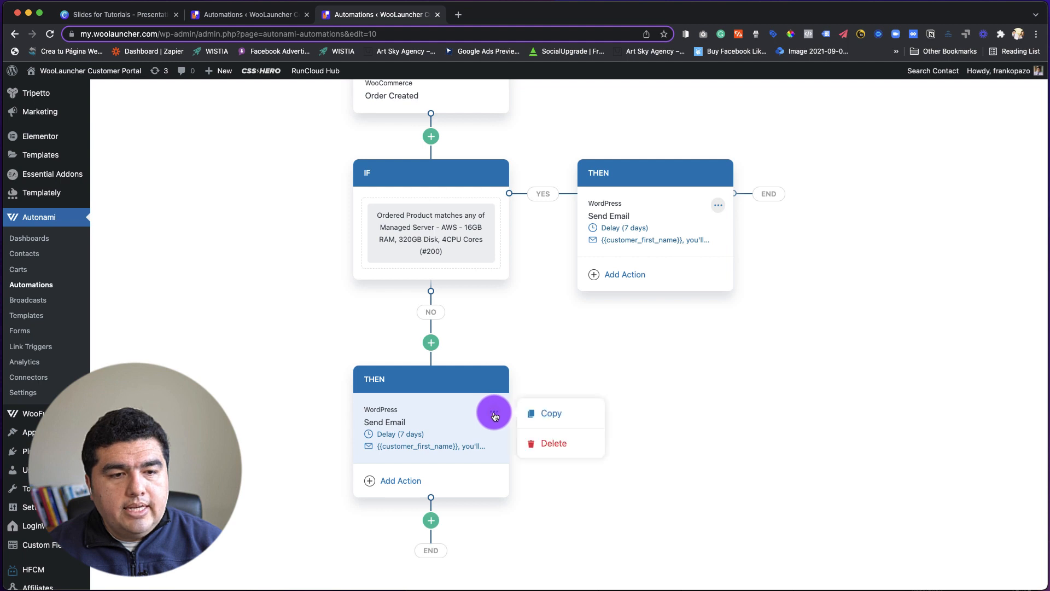
click(550, 444)
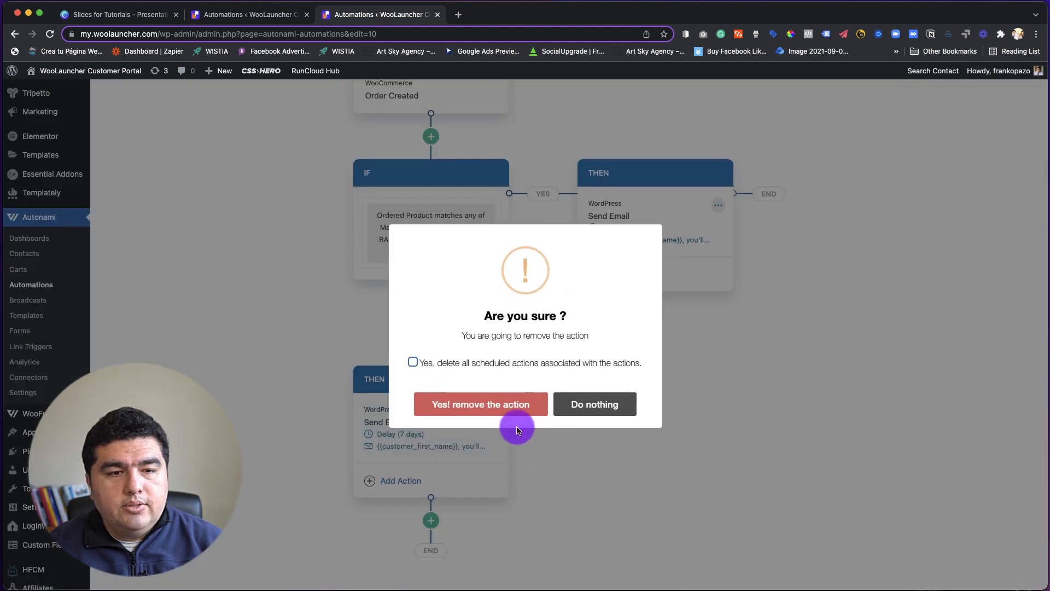
click(504, 408)
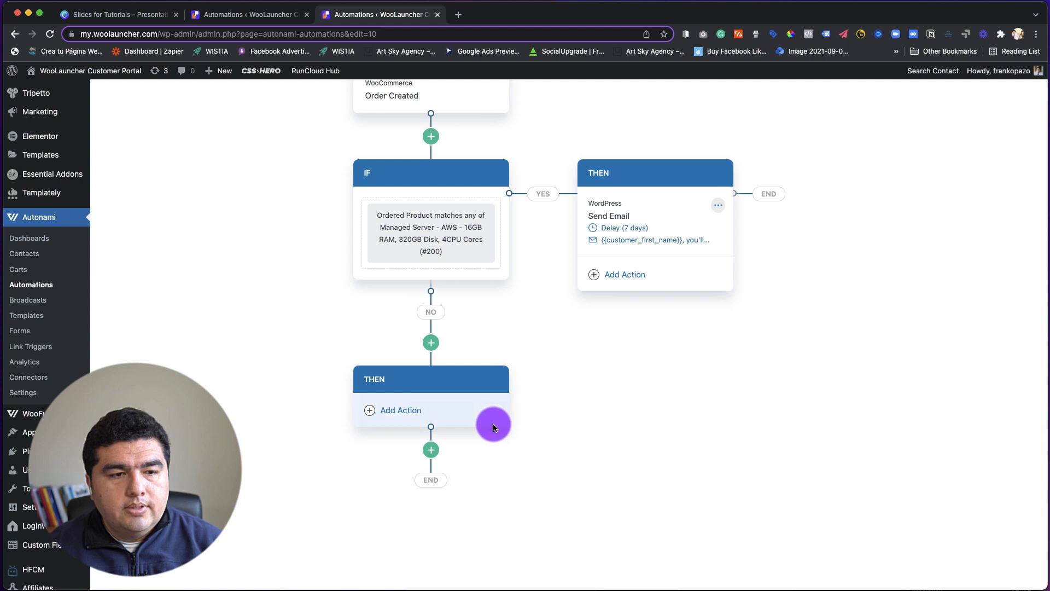
Remove the empty THEN block from the NO branch so that path leads directly to END.
click(431, 345)
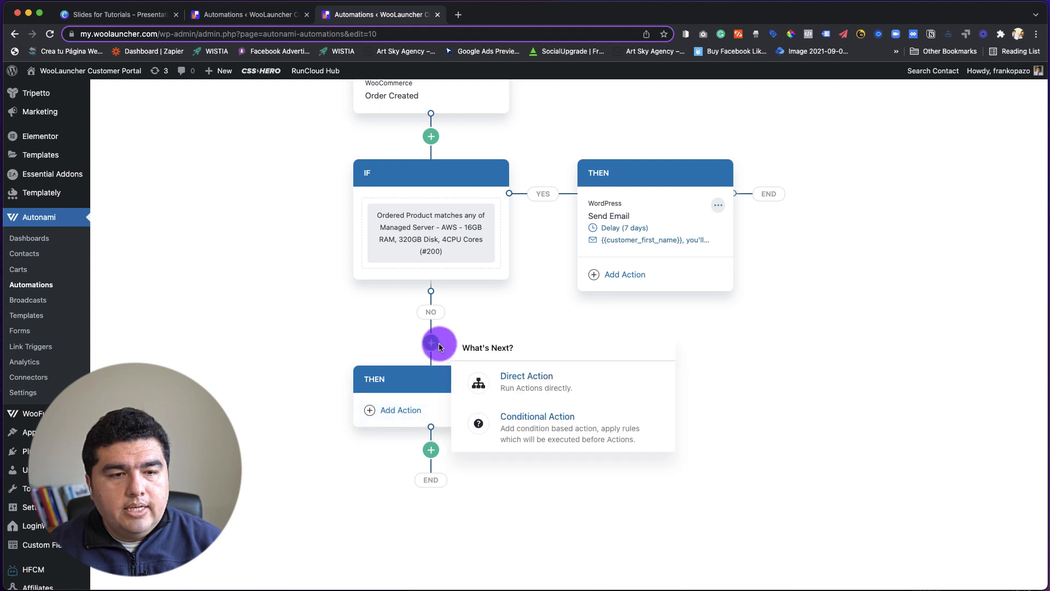
click(601, 328)
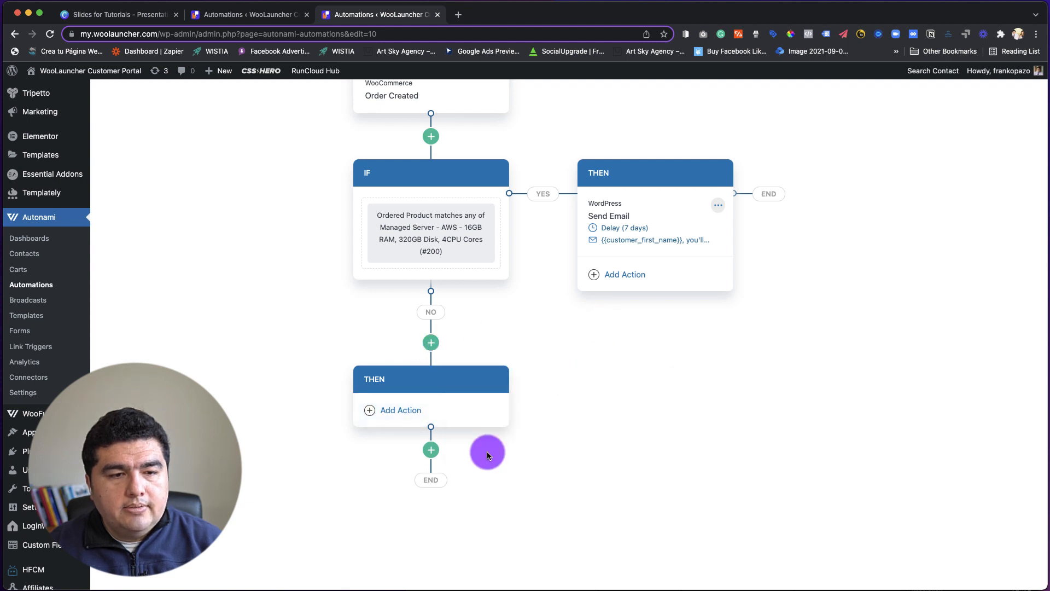
click(507, 382)
click(520, 393)
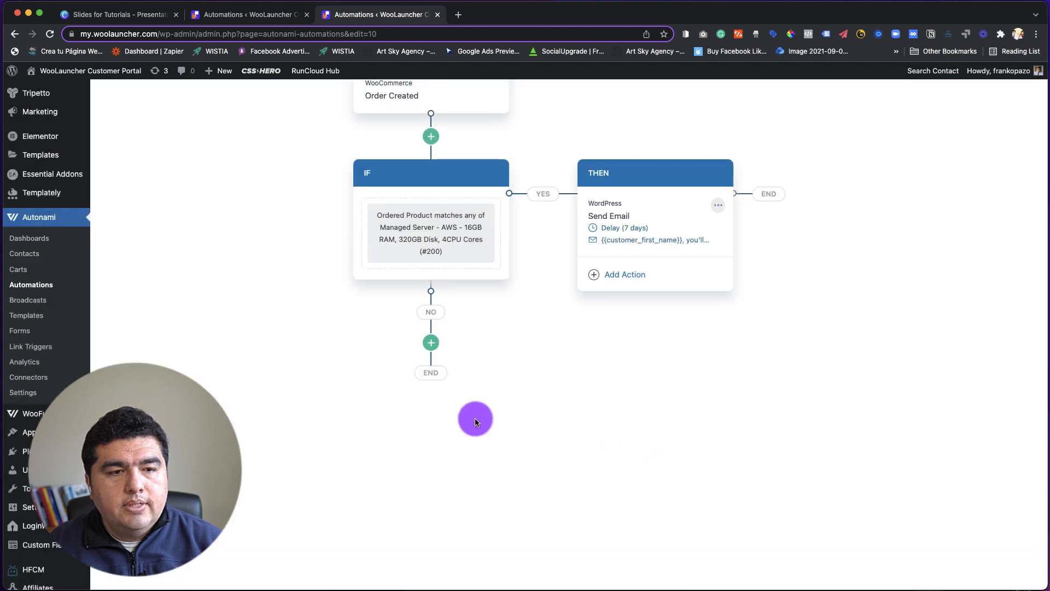
Switch to the Canva tutorial slides and delete the Amazon email screenshot from the "3. Purchase Anniversary Email" slide.
scroll(546, 398, up, 3)
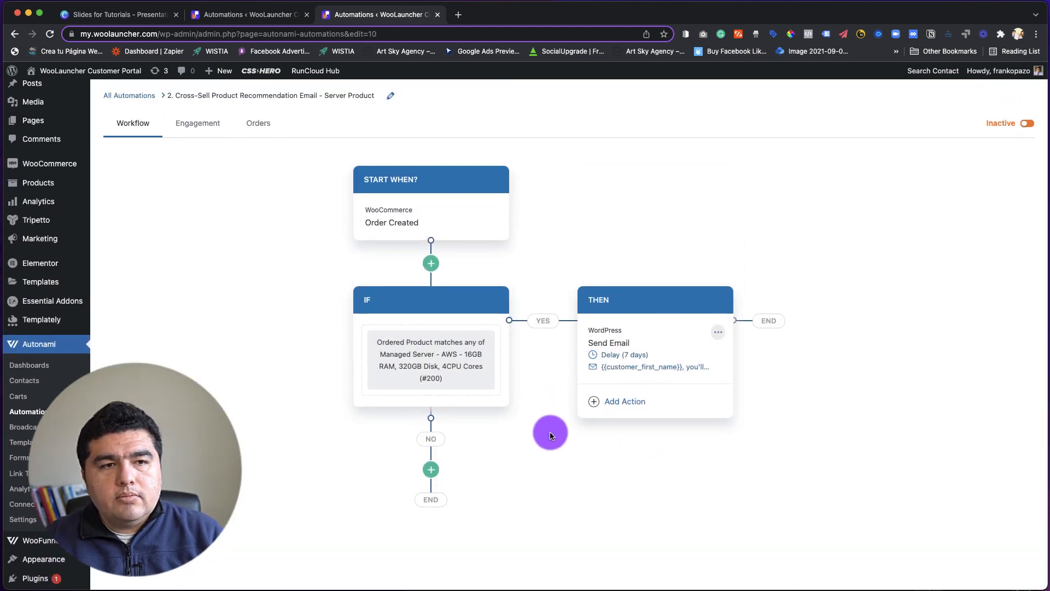
scroll(549, 431, up, 1)
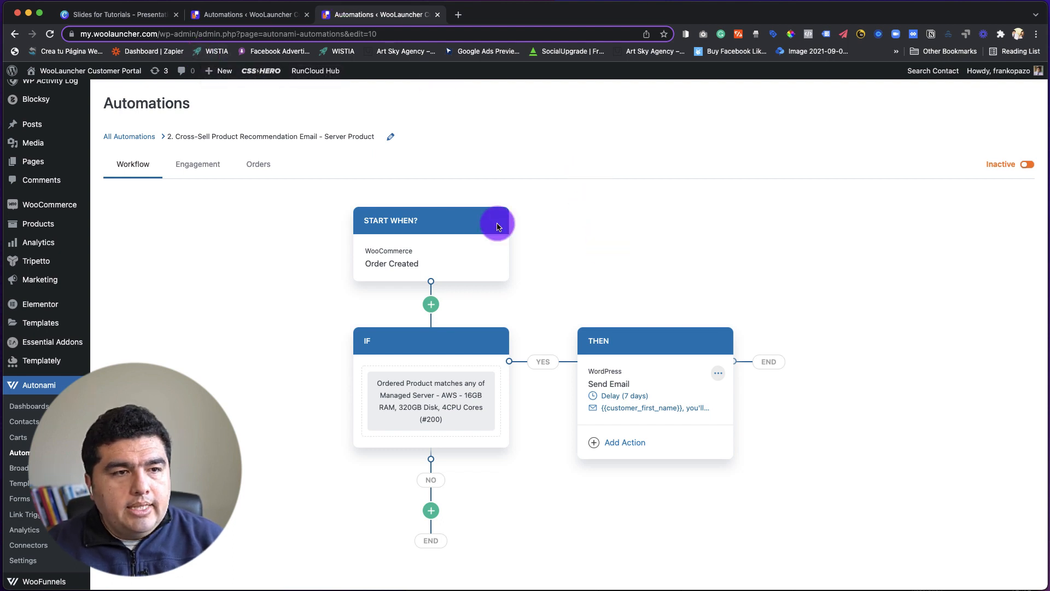
click(135, 17)
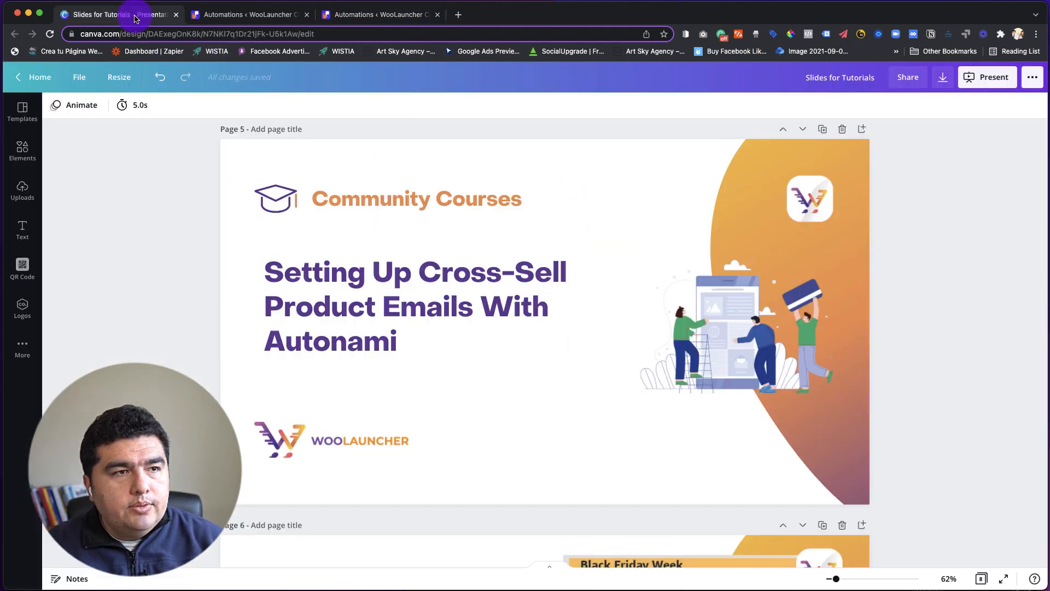
scroll(556, 363, down, 2)
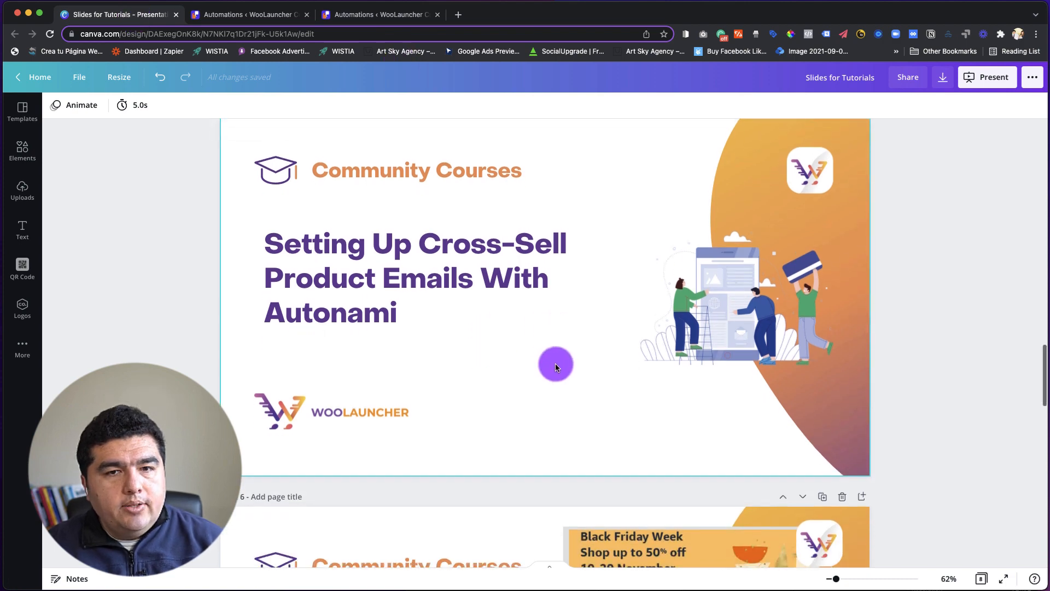
scroll(556, 363, down, 10)
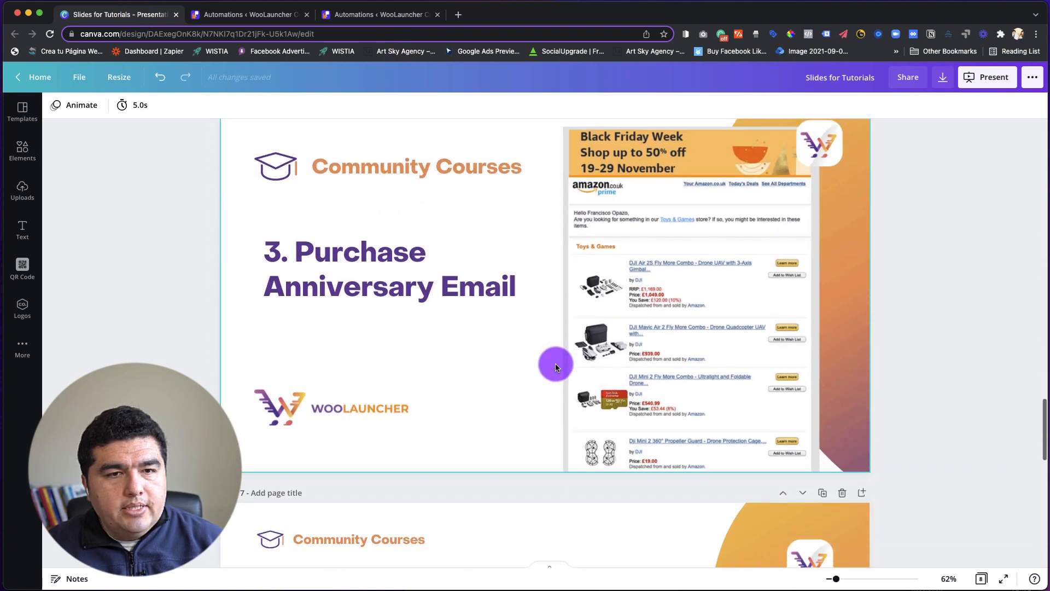
scroll(555, 363, up, 1)
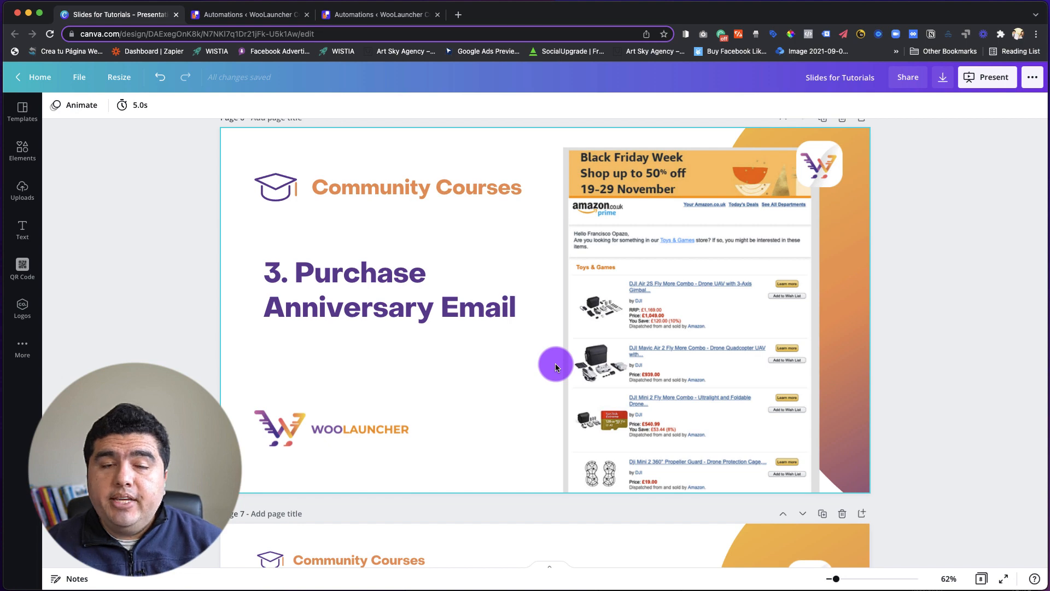
click(728, 366)
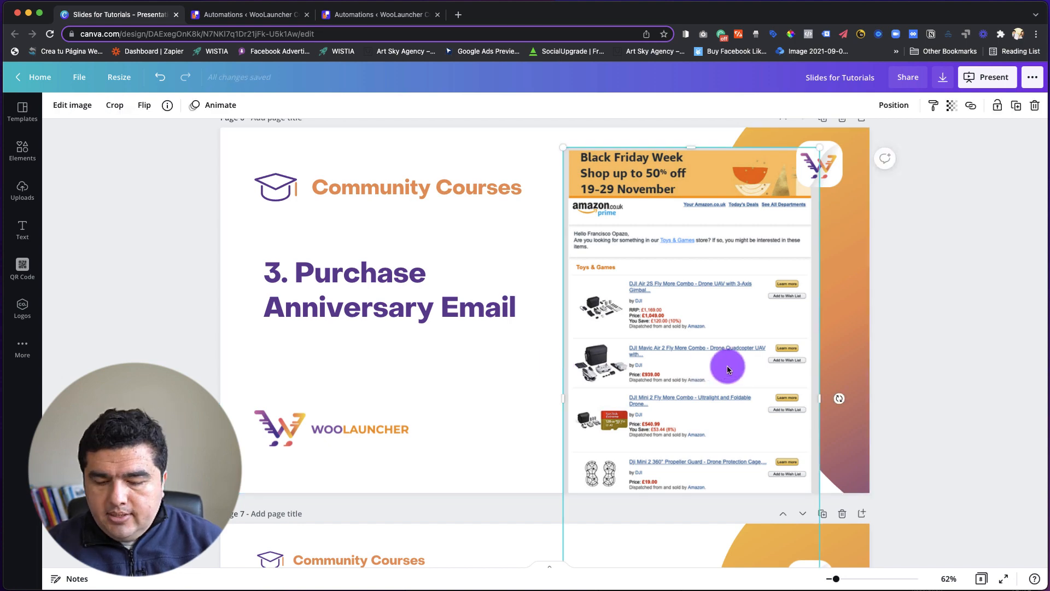
key(Delete)
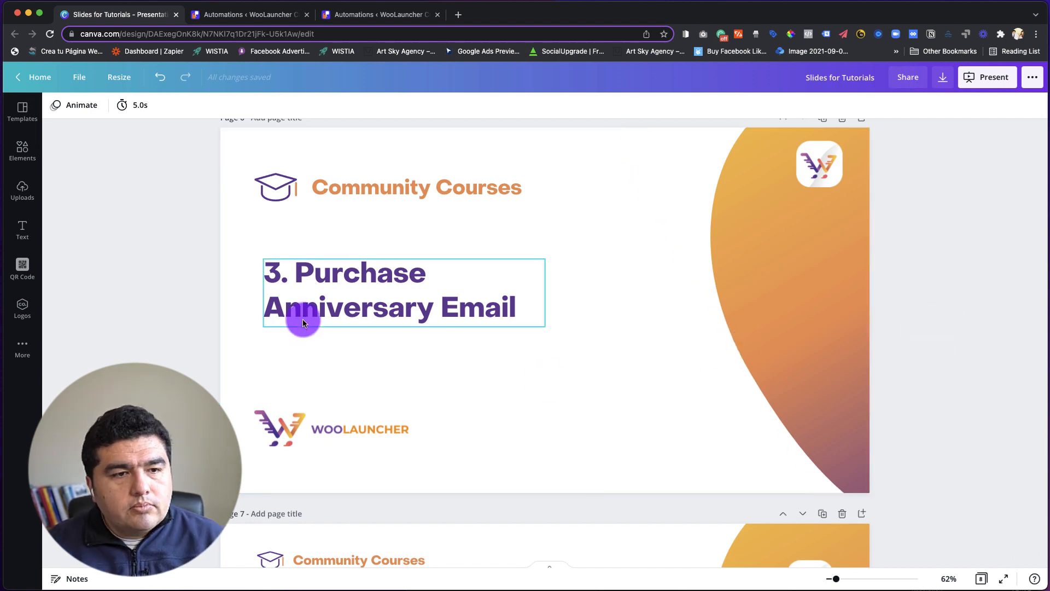
Insert "days" after "365" in the anniversary message on the "Email Content Idea" slide and deselect the text.
scroll(304, 322, up, 1)
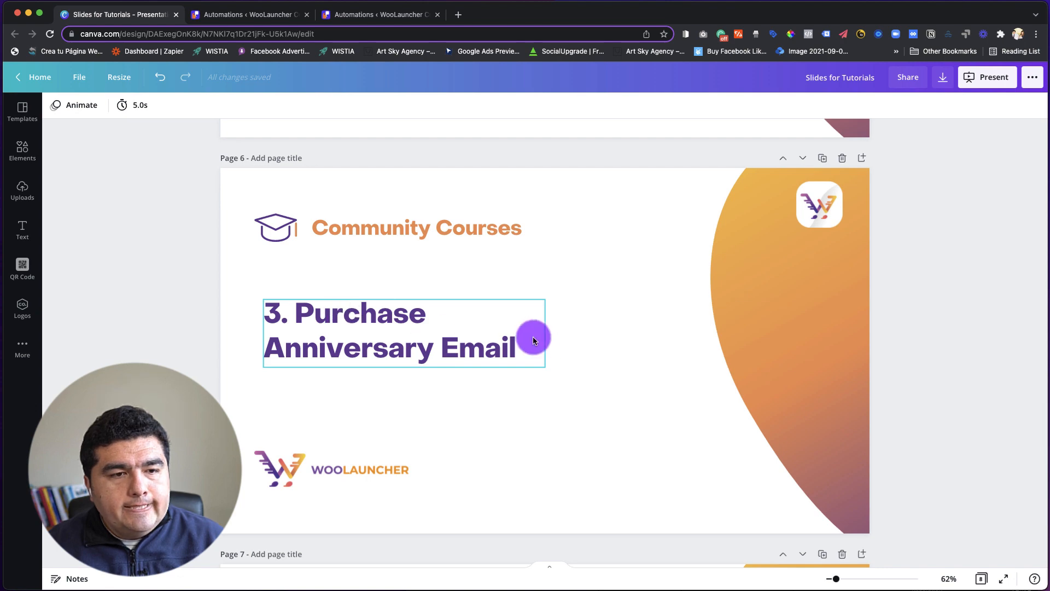
scroll(399, 335, down, 5)
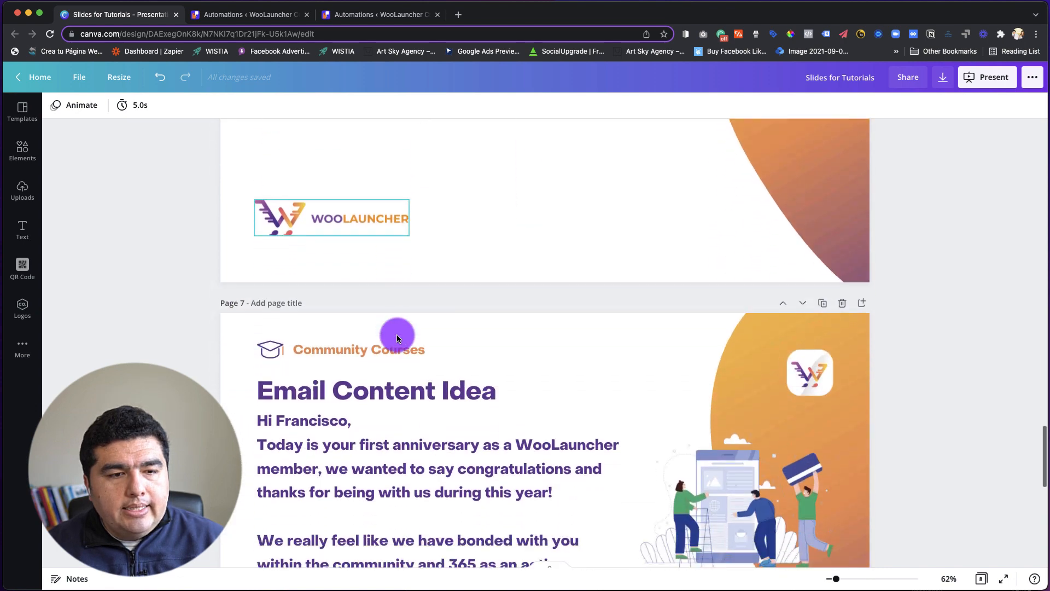
scroll(397, 338, down, 4)
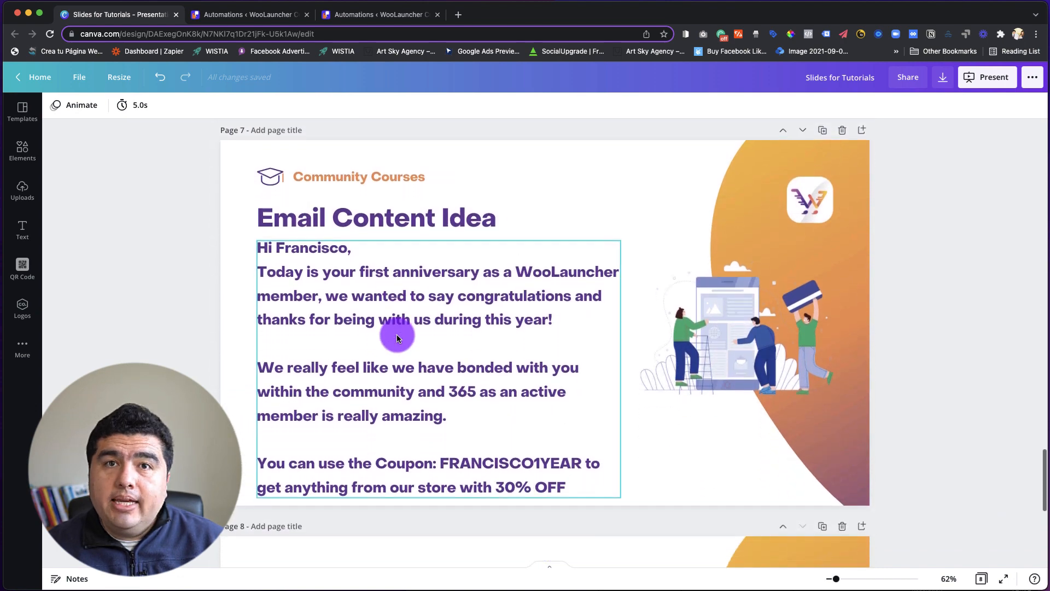
scroll(397, 336, down, 1)
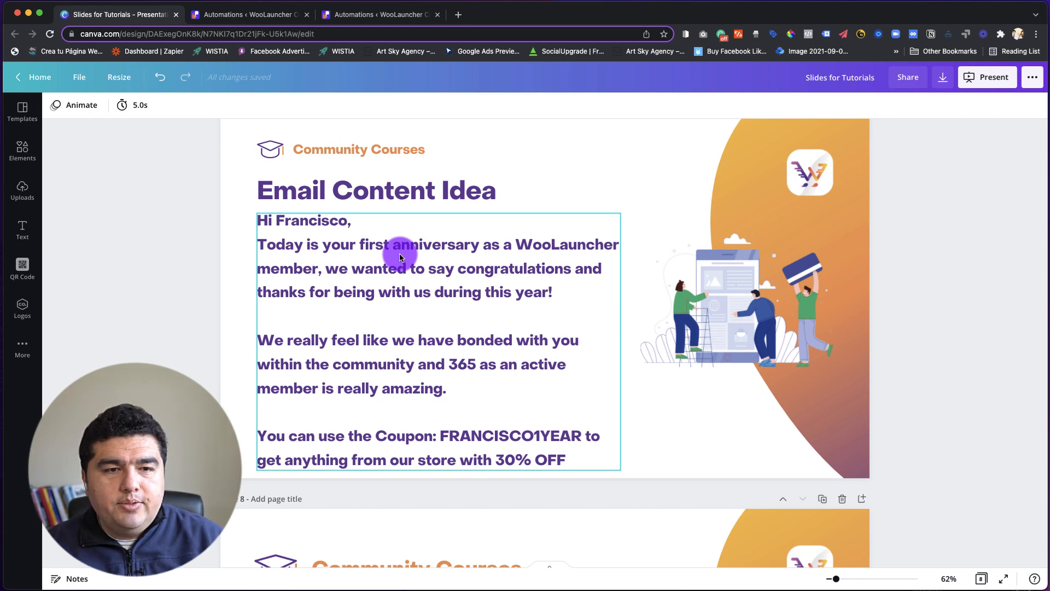
scroll(434, 352, down, 2)
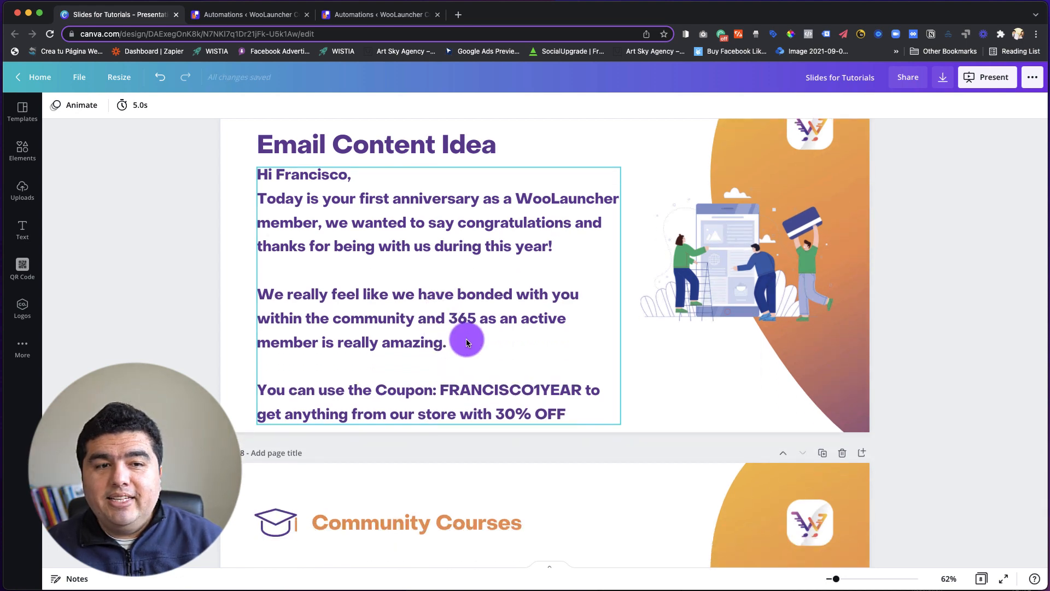
click(481, 318)
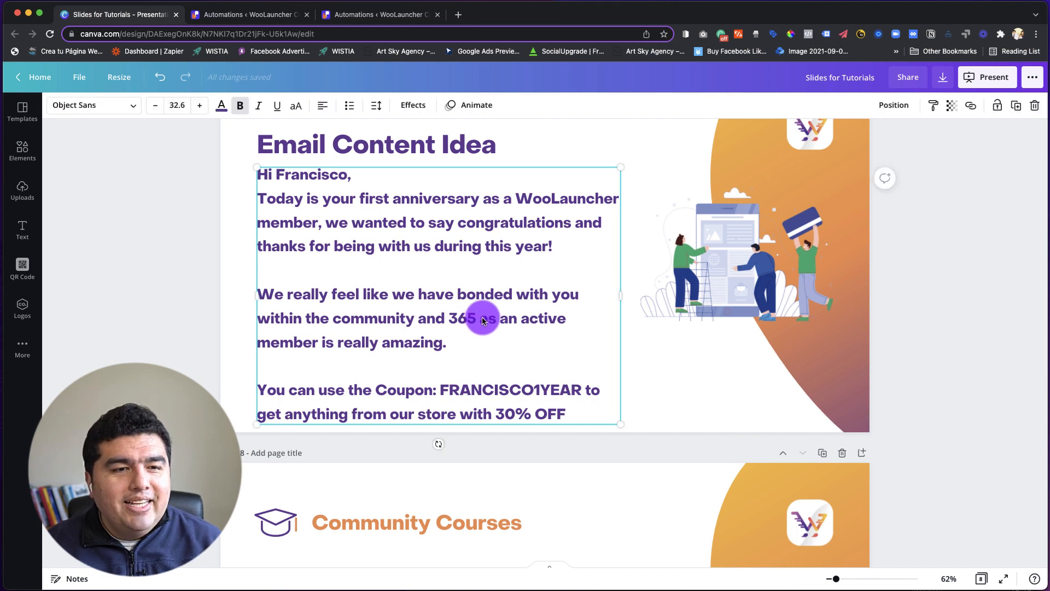
click(481, 318)
text(days)
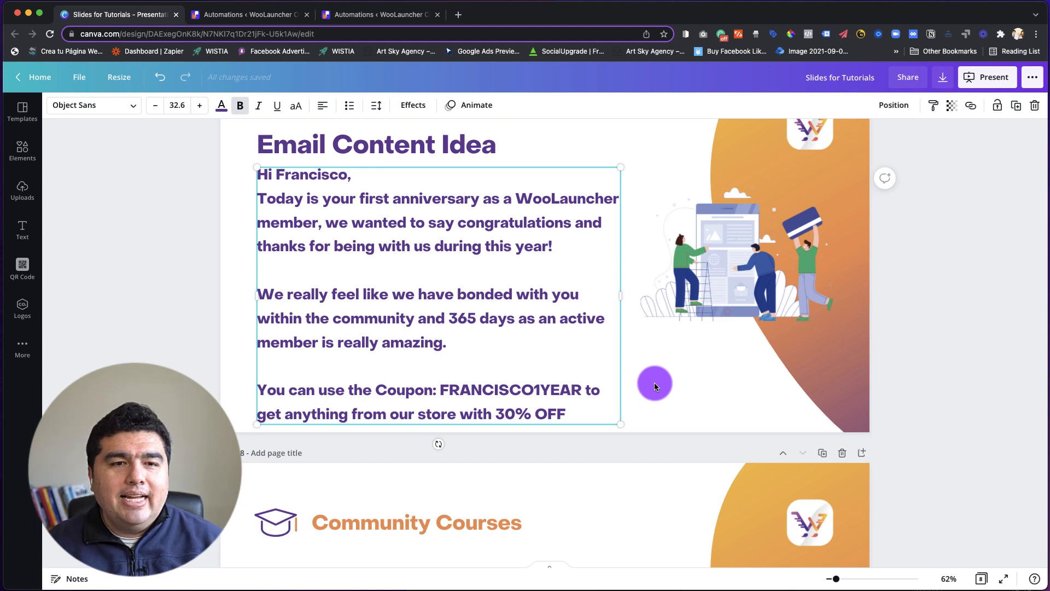
click(656, 386)
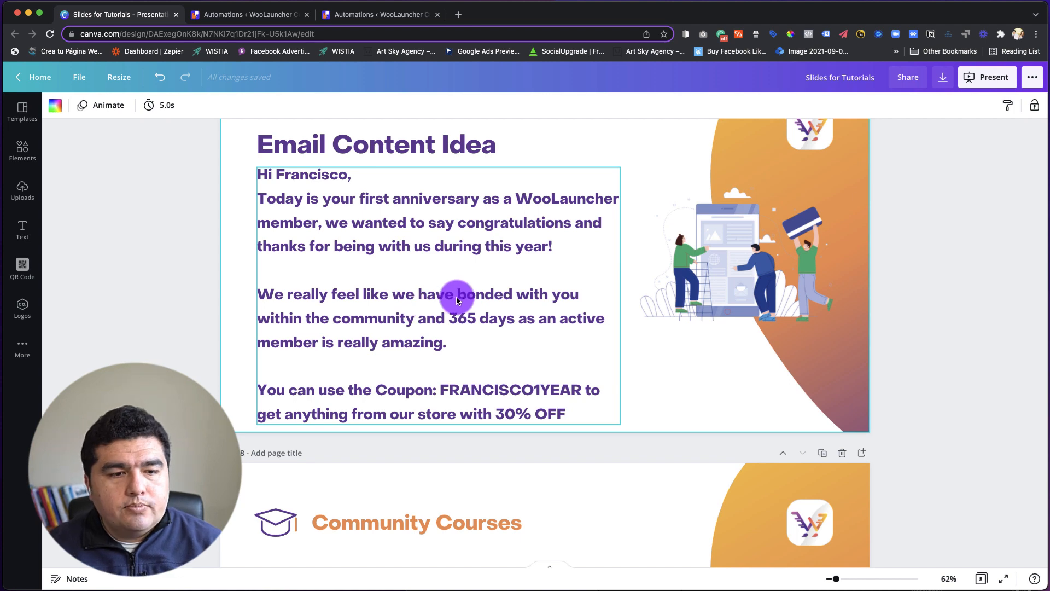
scroll(457, 299, down, 10)
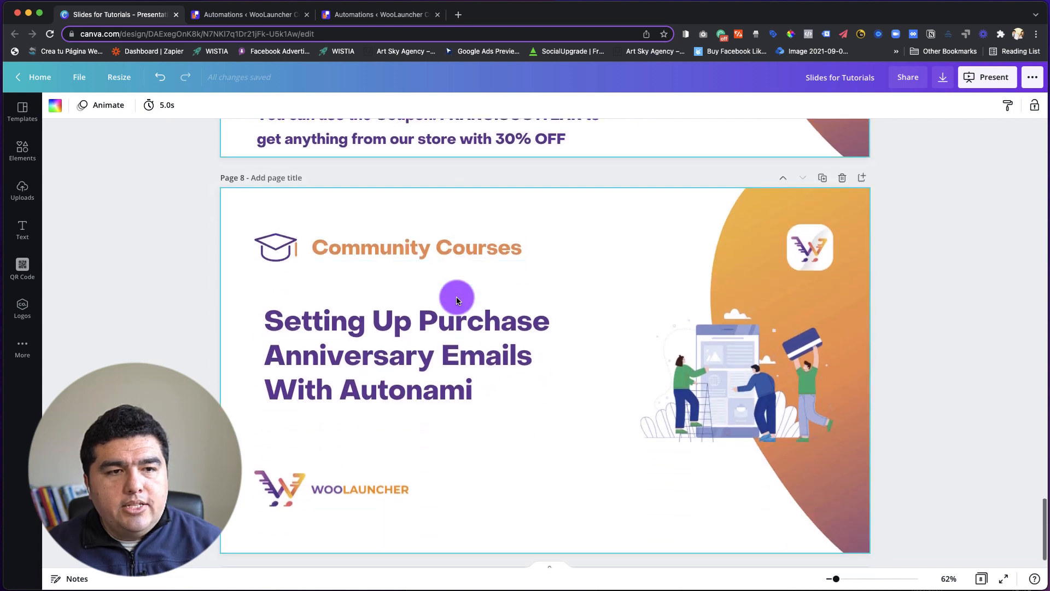
Switch to the Autonami automations and open "3. Purchase Yearly Anniversary - New Members" from the full list.
scroll(457, 299, down, 1)
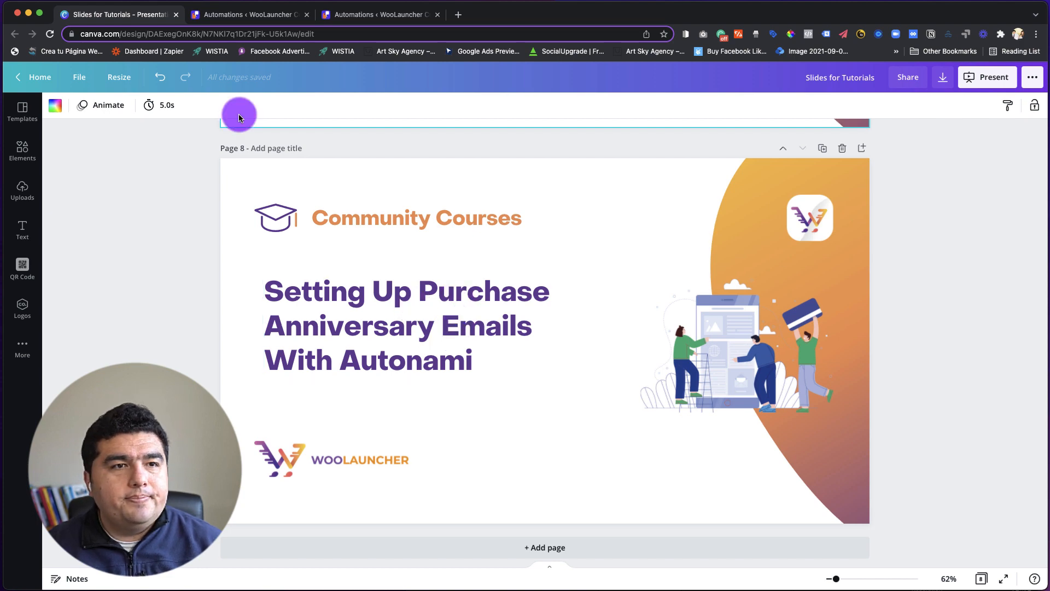
click(271, 16)
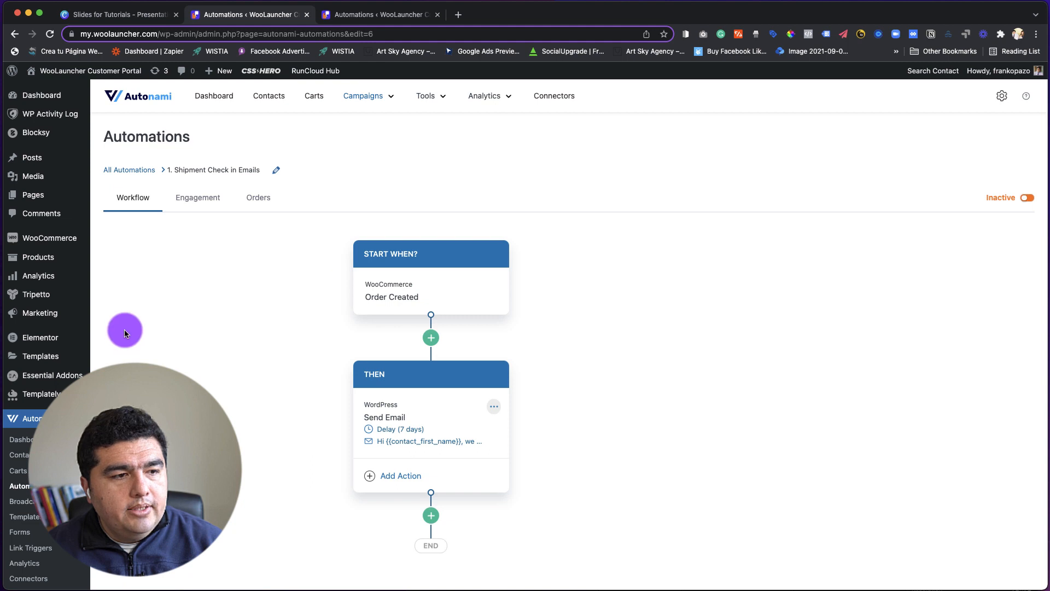
click(131, 170)
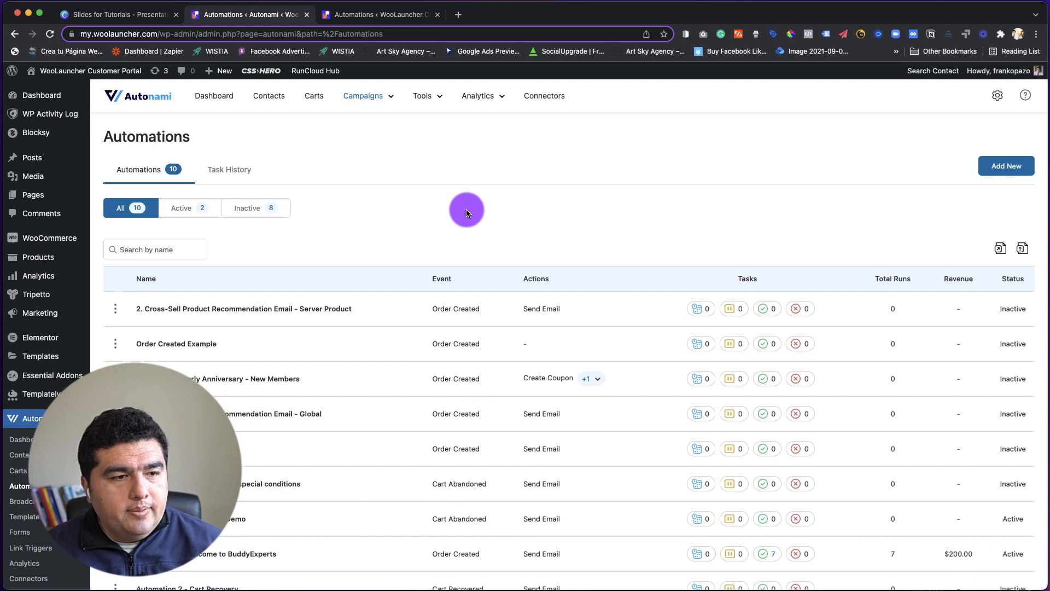
scroll(387, 247, down, 4)
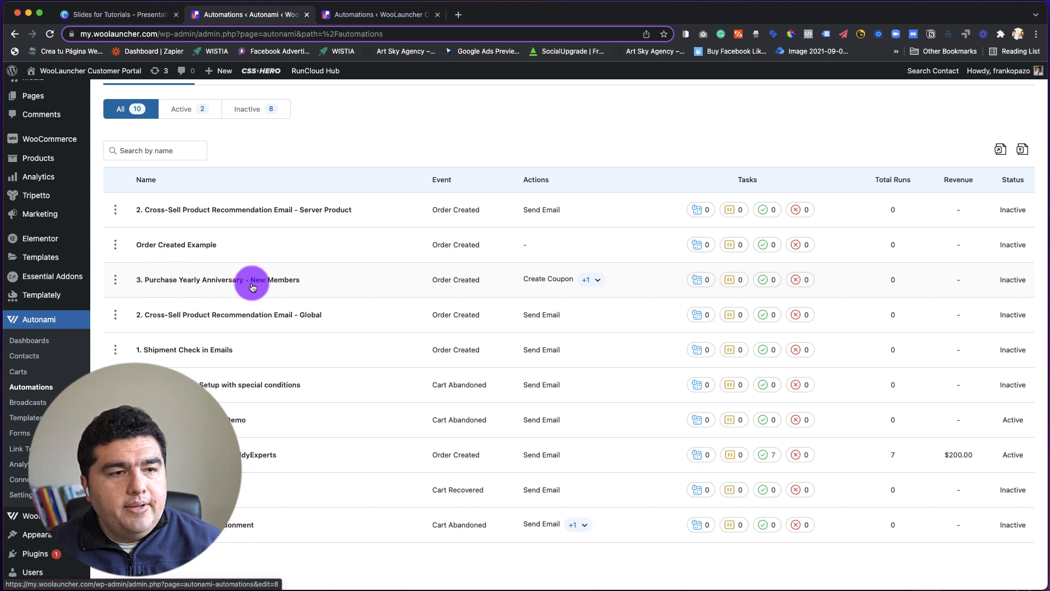
click(178, 282)
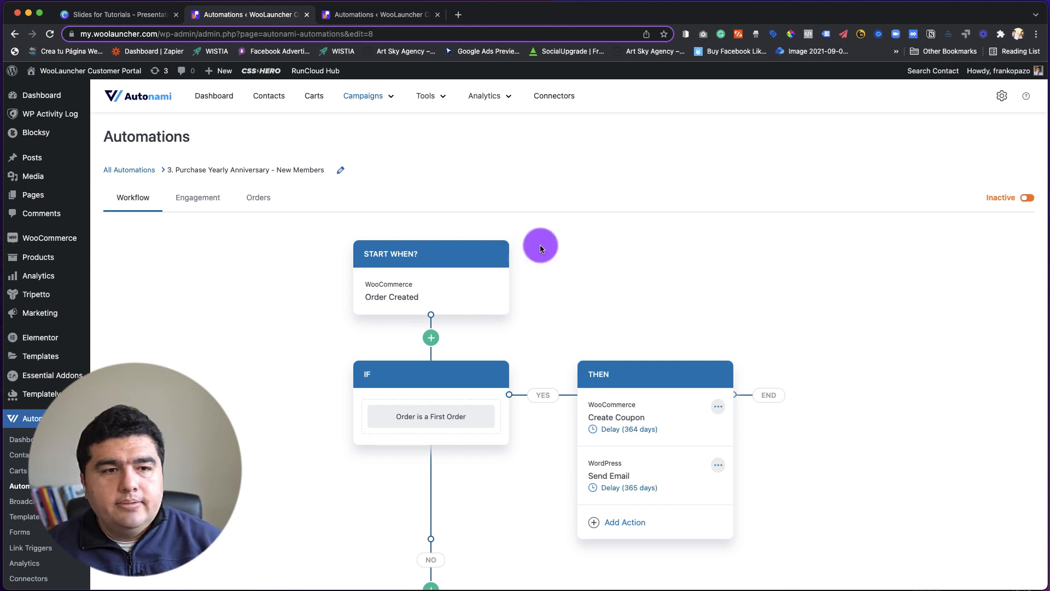
Add a conditional action directly after the Order Created trigger, using the rule Is First Order with the value Yes.
scroll(562, 235, down, 1)
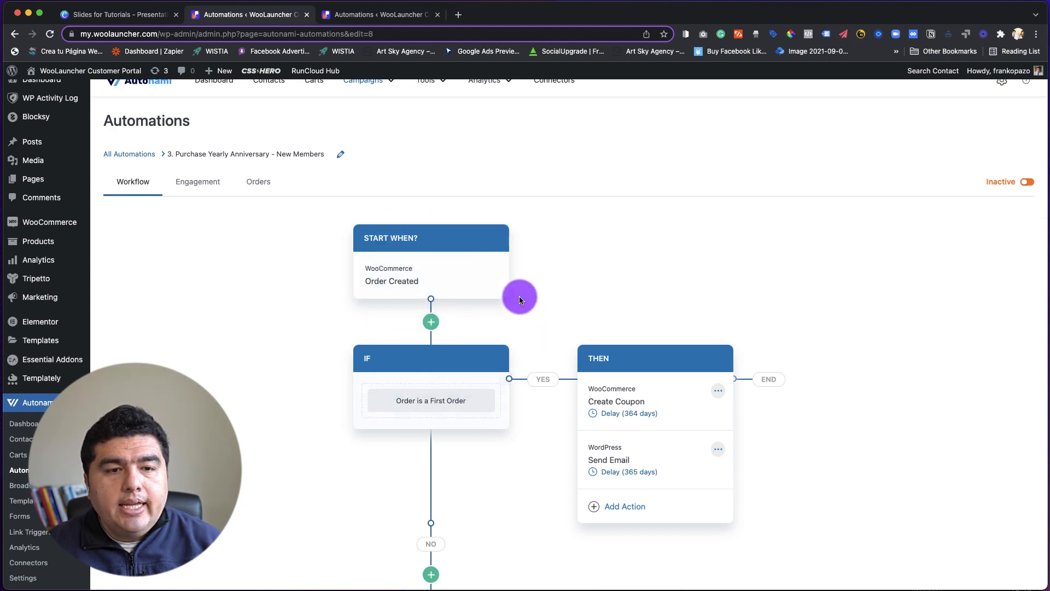
scroll(535, 321, down, 1)
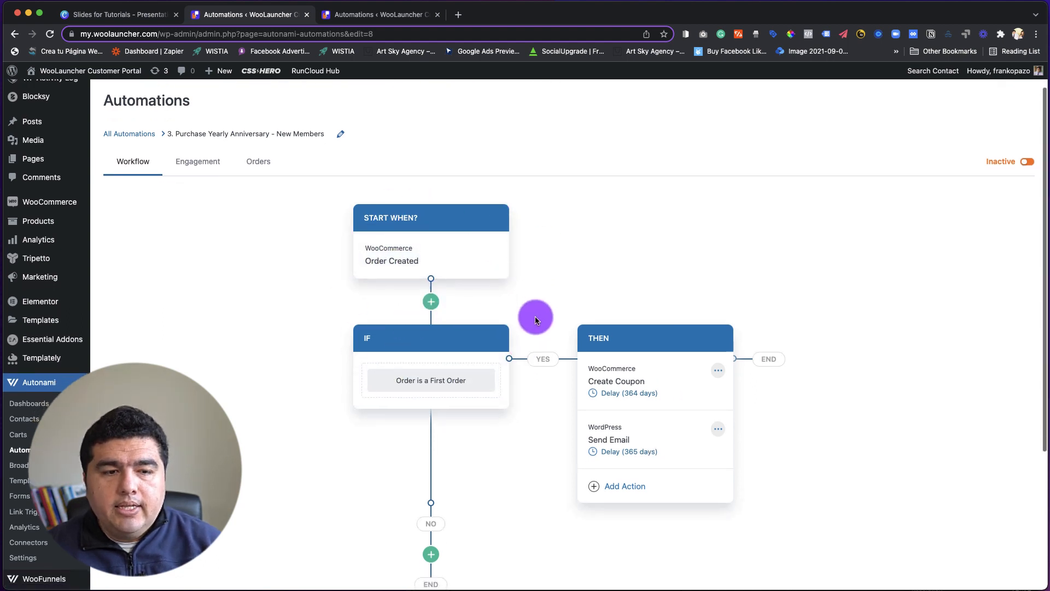
scroll(535, 320, down, 4)
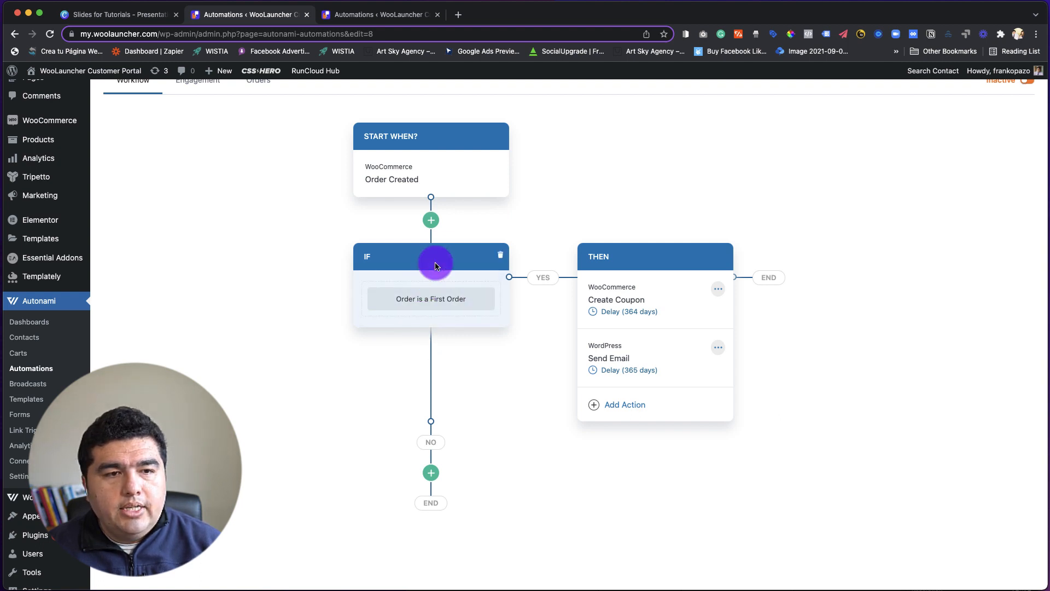
click(431, 221)
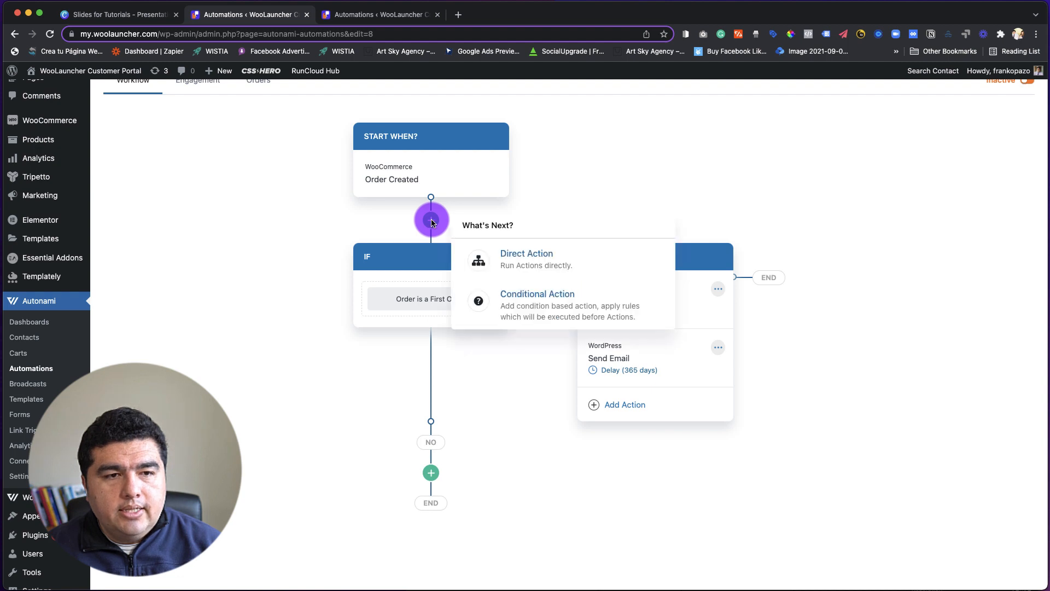
click(508, 312)
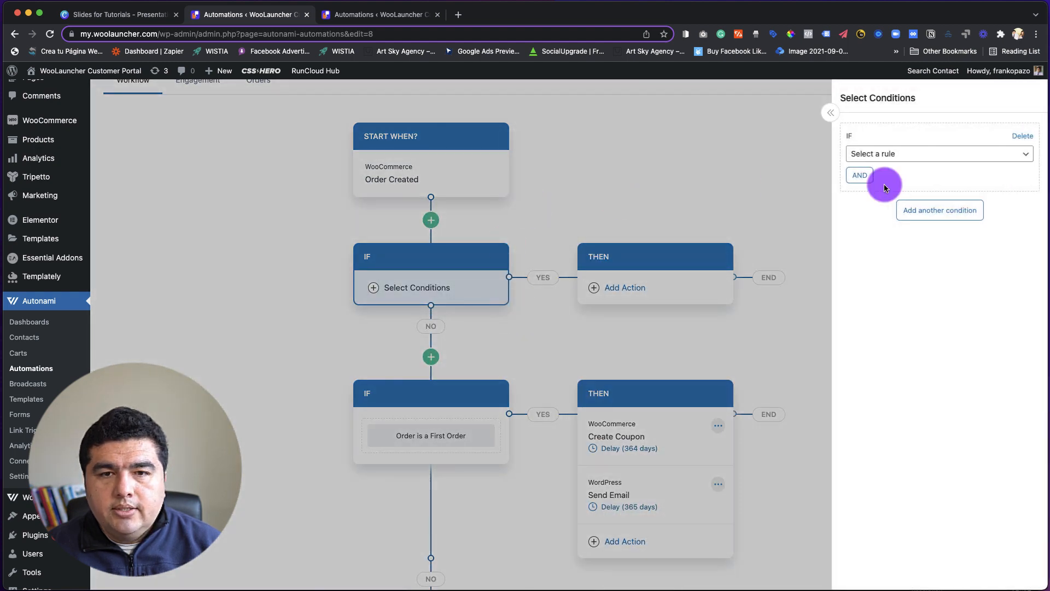
click(940, 160)
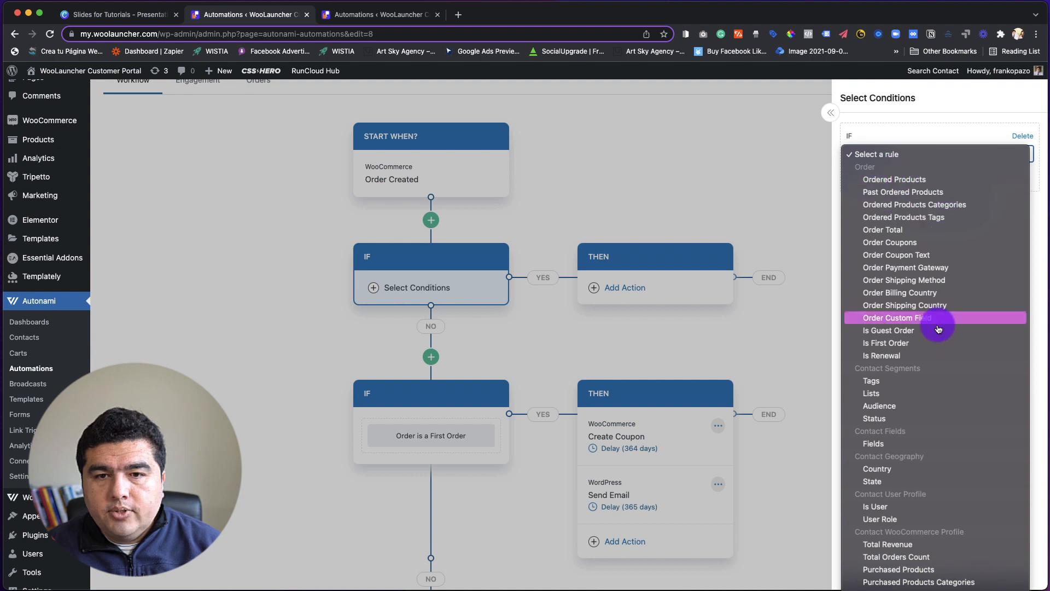
click(883, 343)
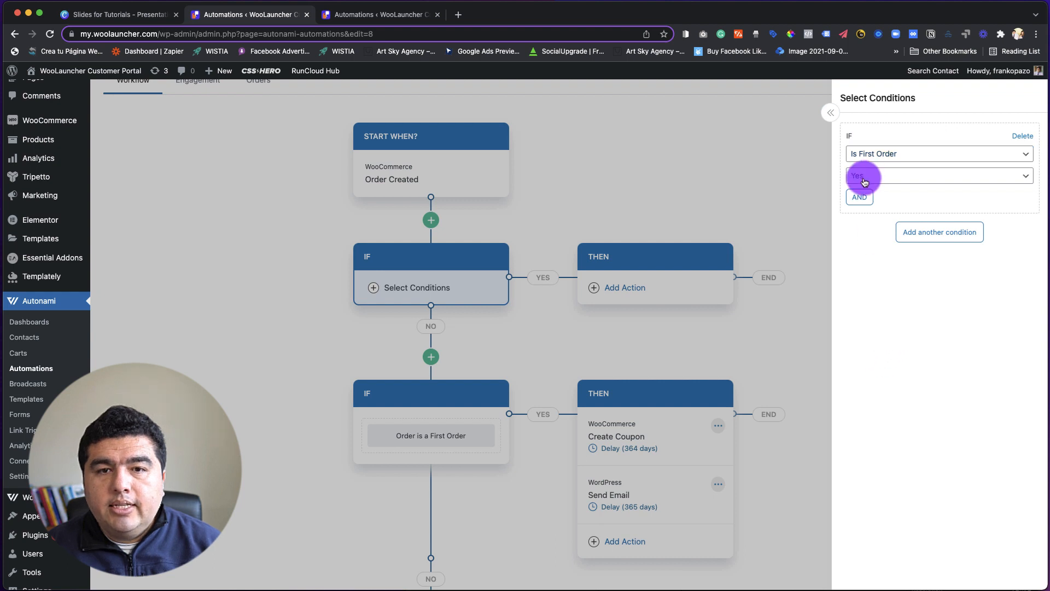
click(785, 220)
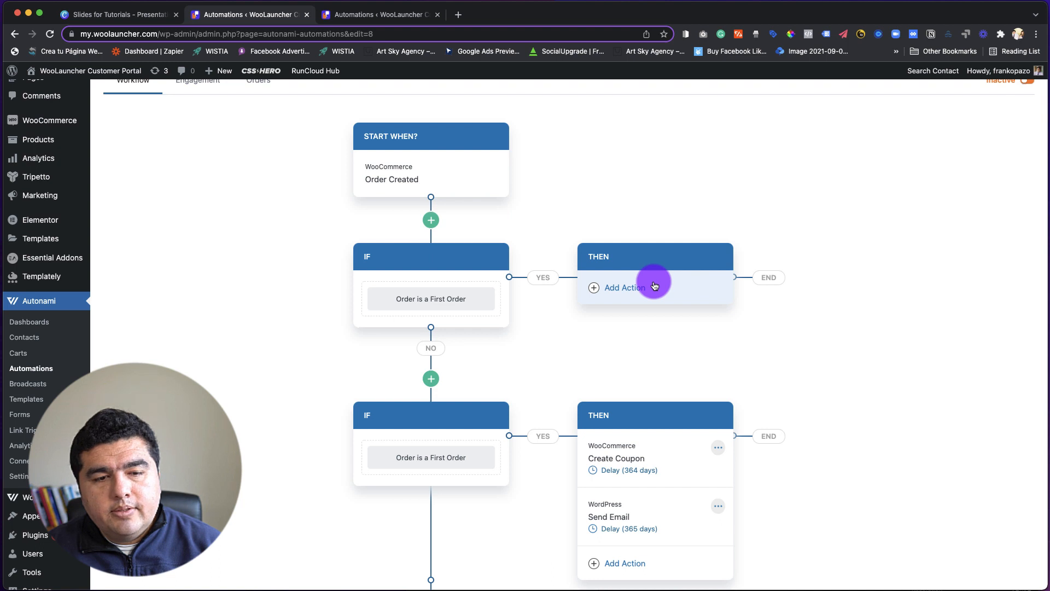
Remove the upper IF block with the empty THEN branch and confirm removing all its actions.
click(500, 257)
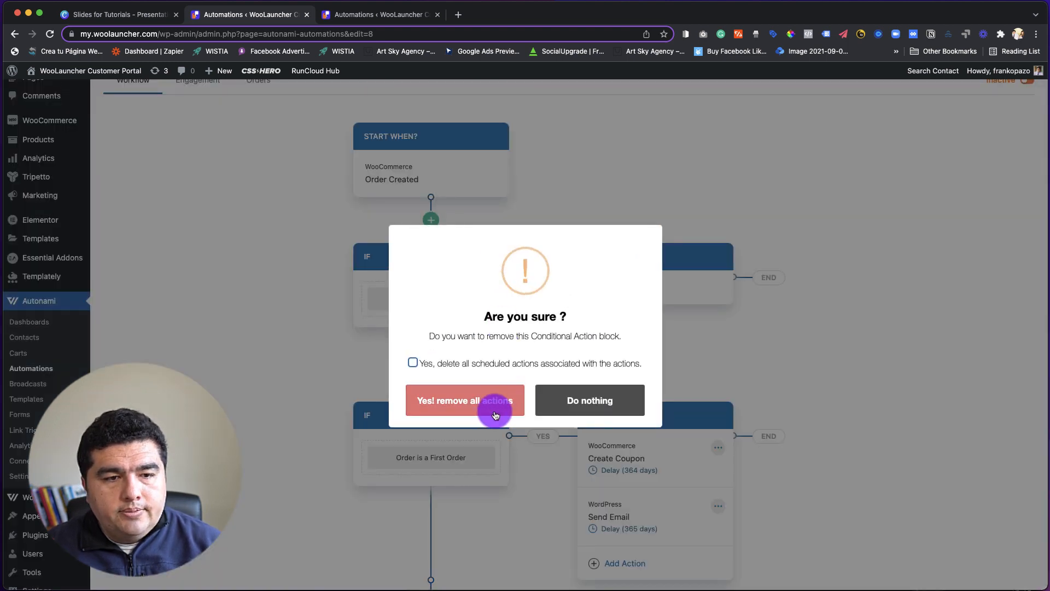
click(487, 402)
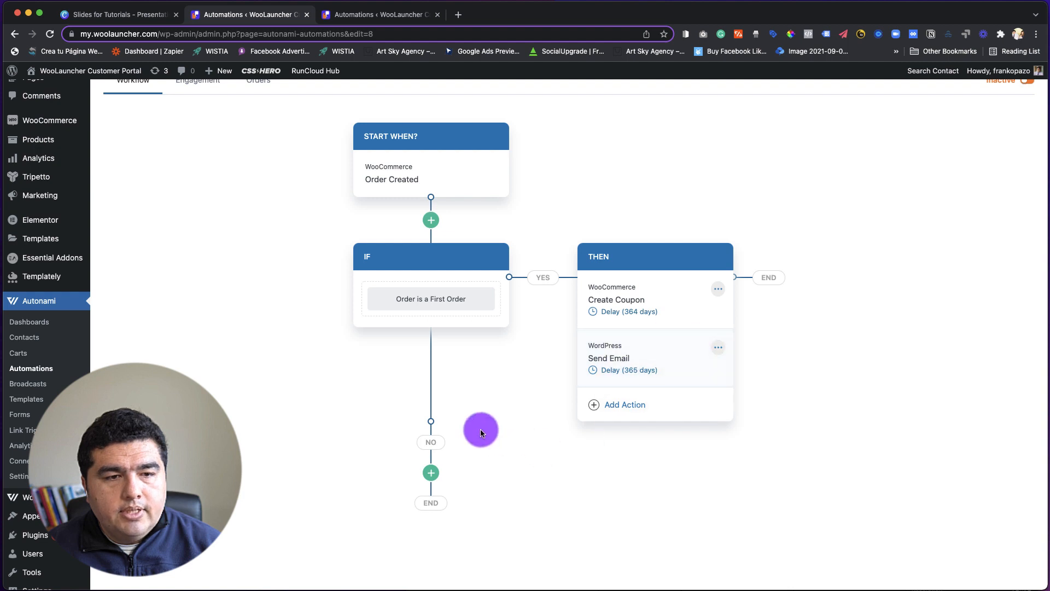
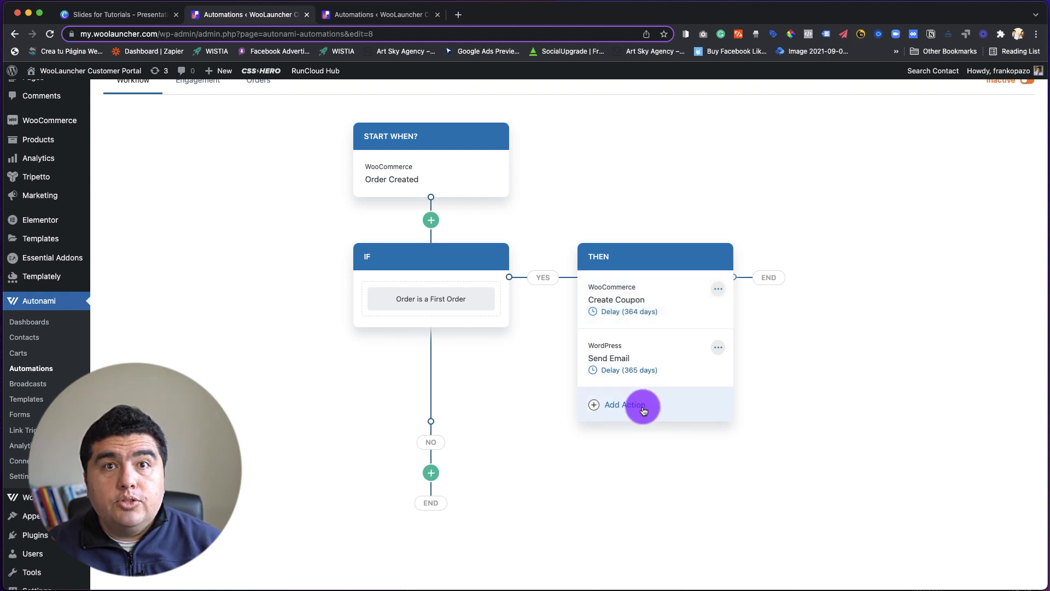
Add a WooCommerce Create Coupon action at the end of the THEN branch and open its base coupon selection.
click(634, 406)
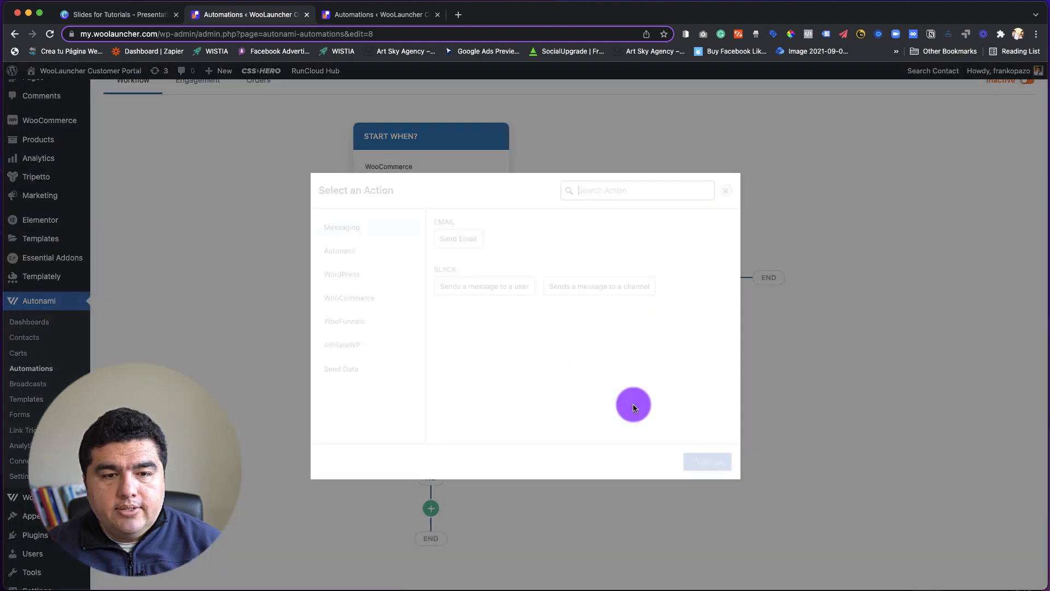
click(370, 300)
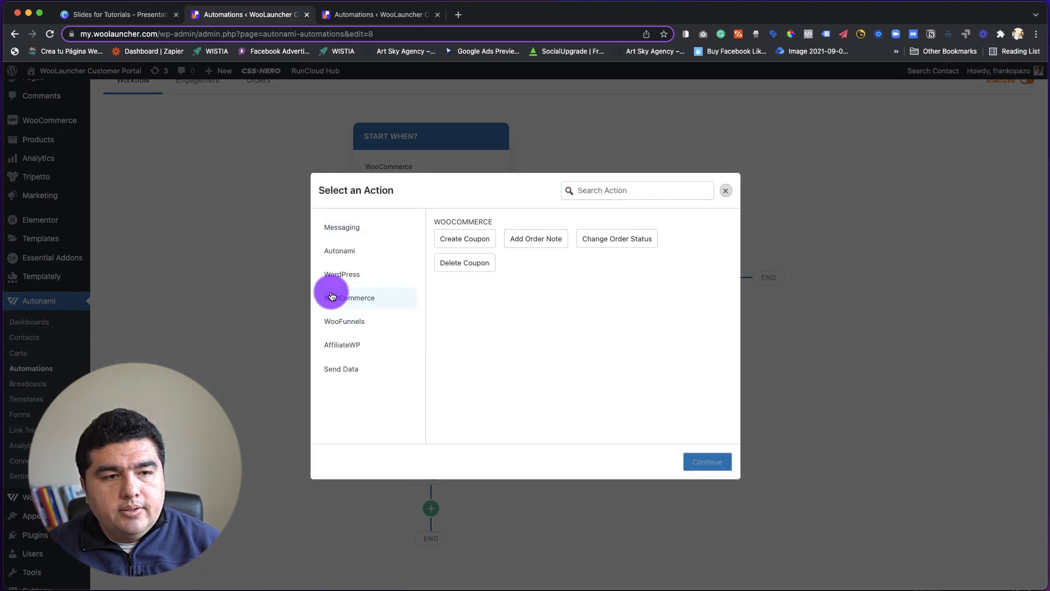
click(464, 240)
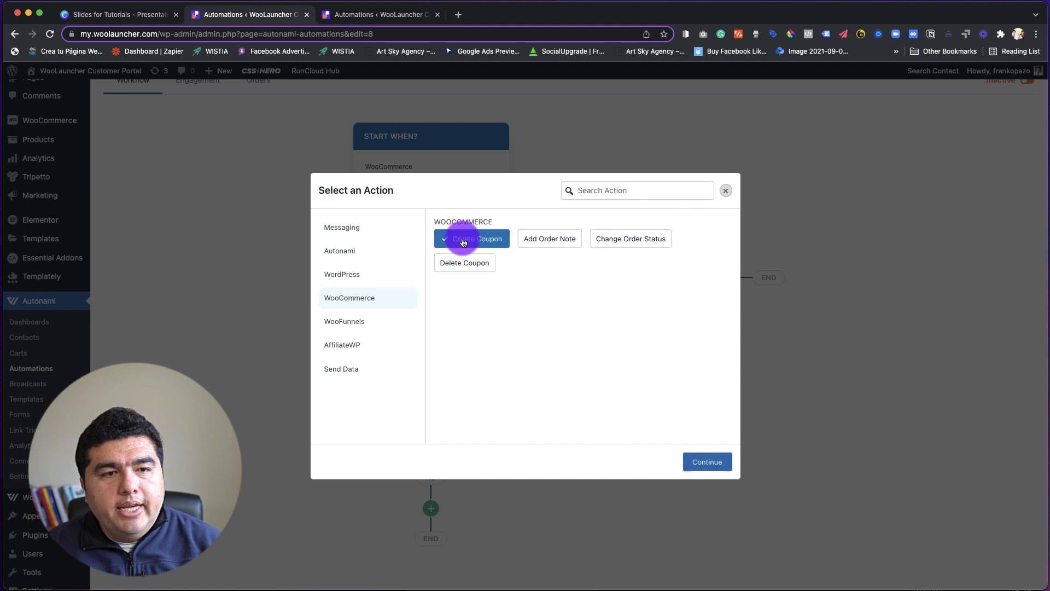
click(707, 461)
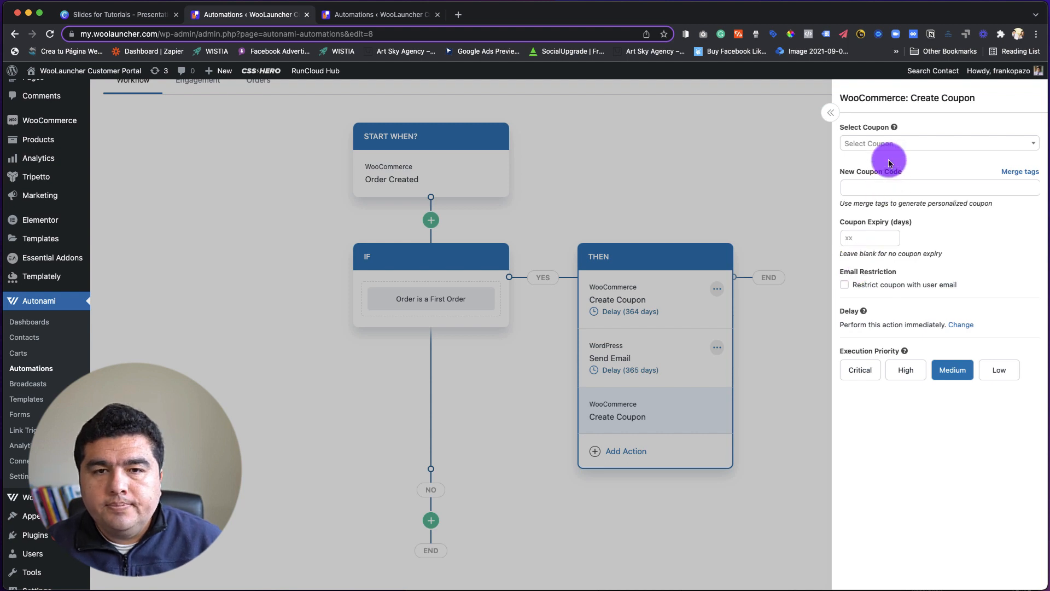
click(1031, 144)
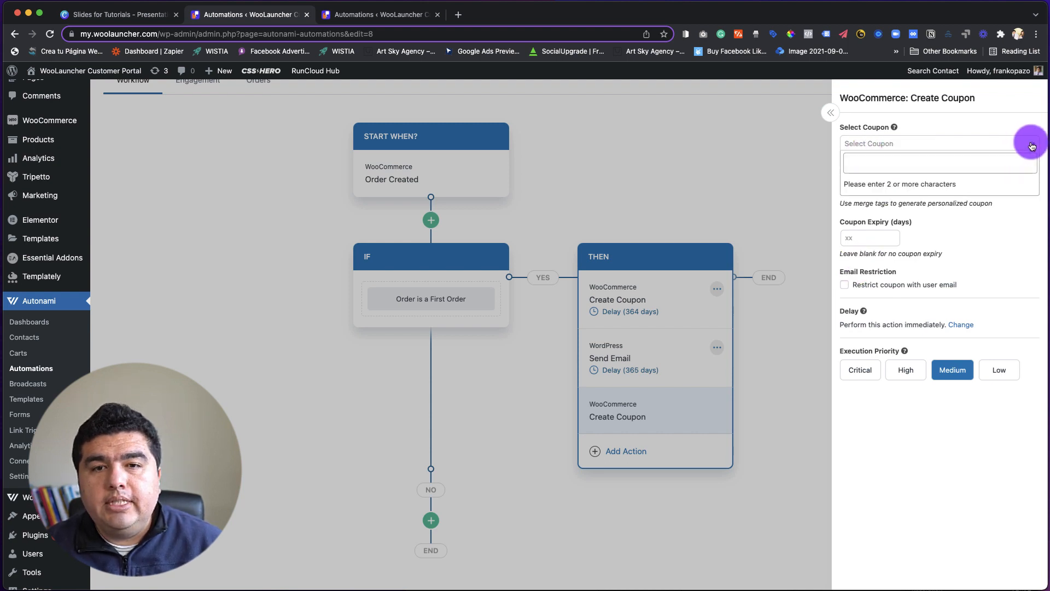
click(963, 163)
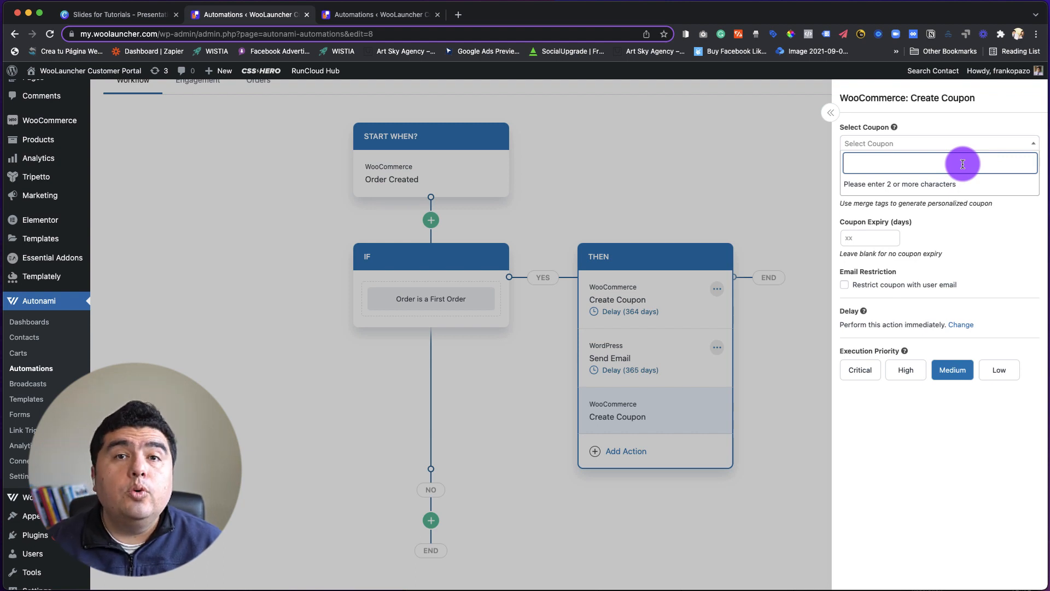
Open the WooCommerce Coupons list in the other browser tab and check the 1year coupon's type and amount.
click(399, 16)
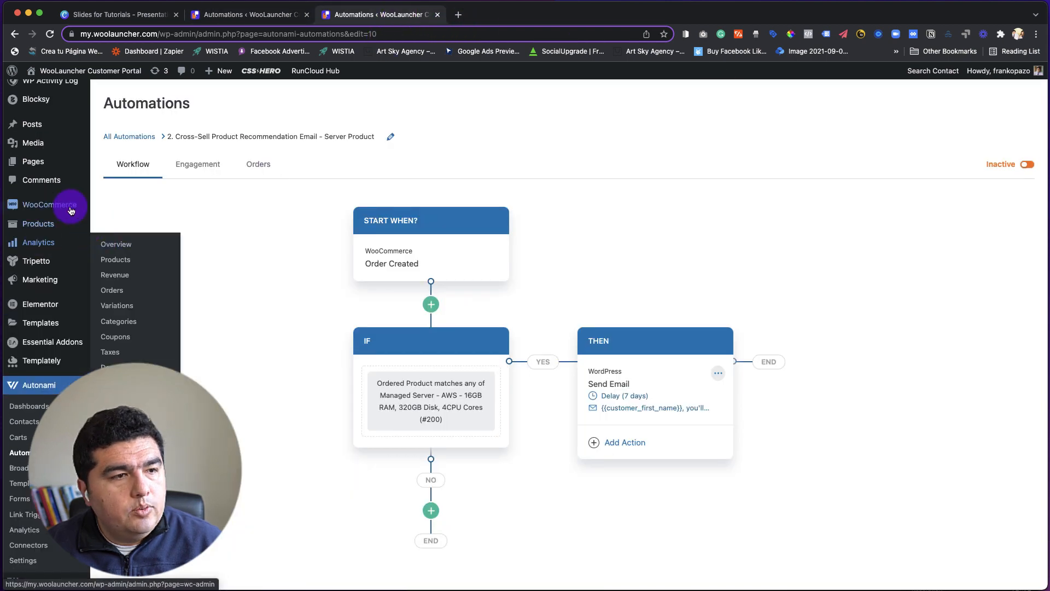
mouse_move(33, 279)
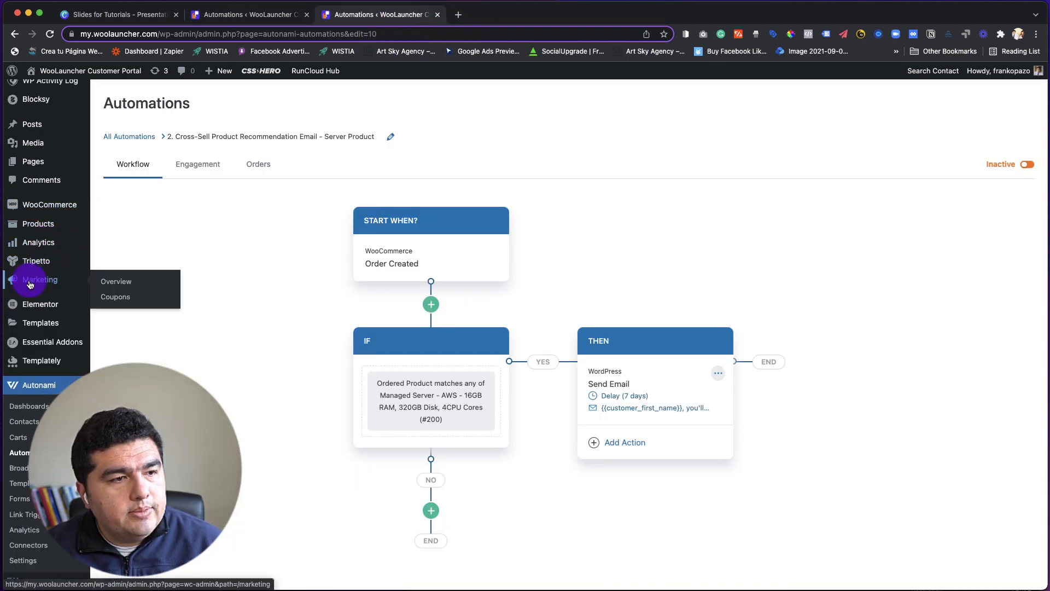
click(114, 298)
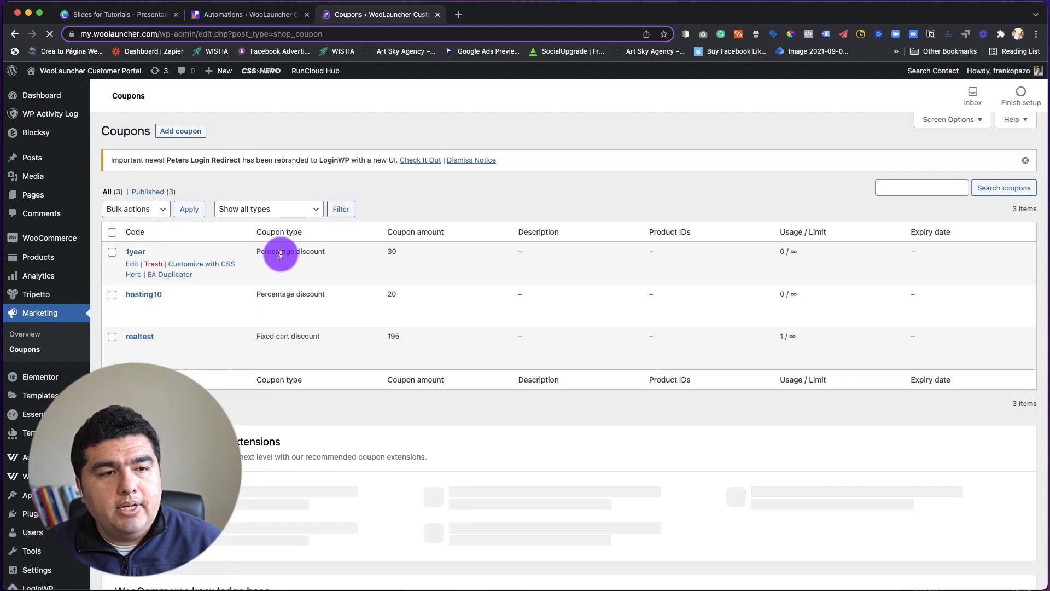
drag(382, 253, 415, 253)
Return to the anniversary automation and choose 1YEAR as the base coupon for the new Create Coupon action.
click(249, 14)
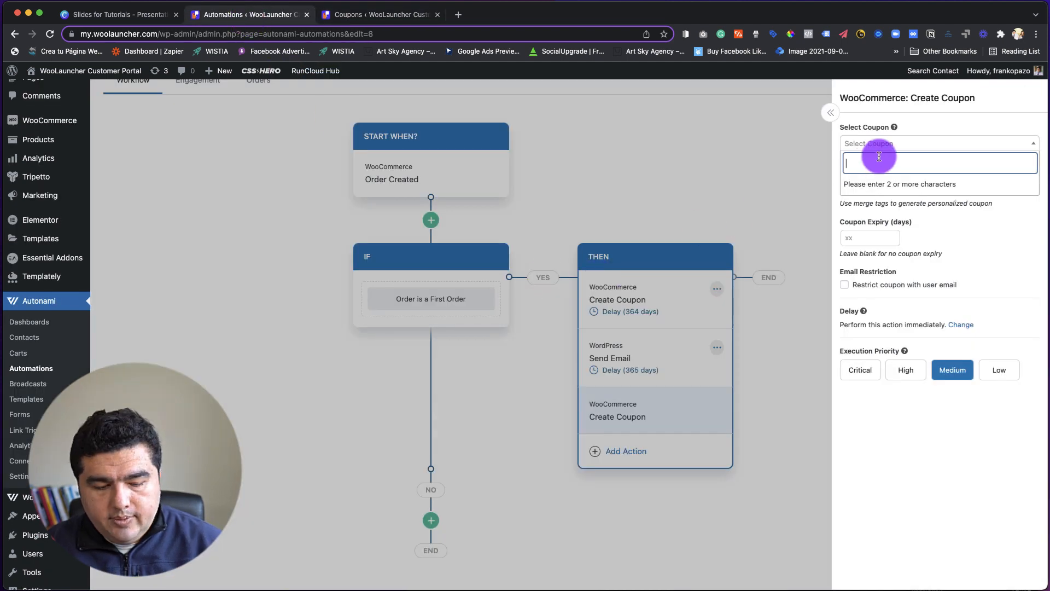
text(1y)
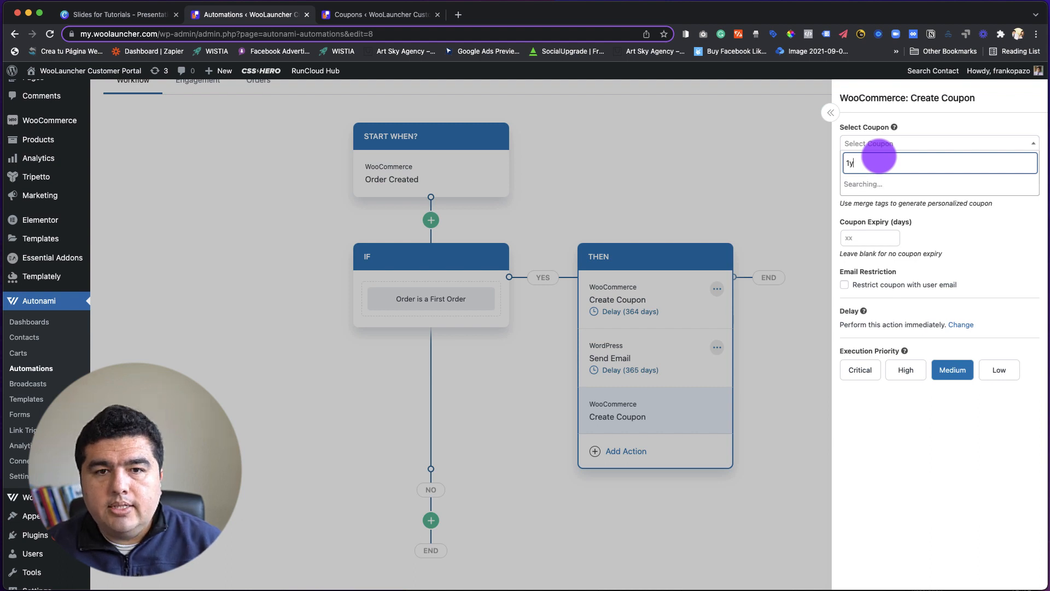
click(882, 182)
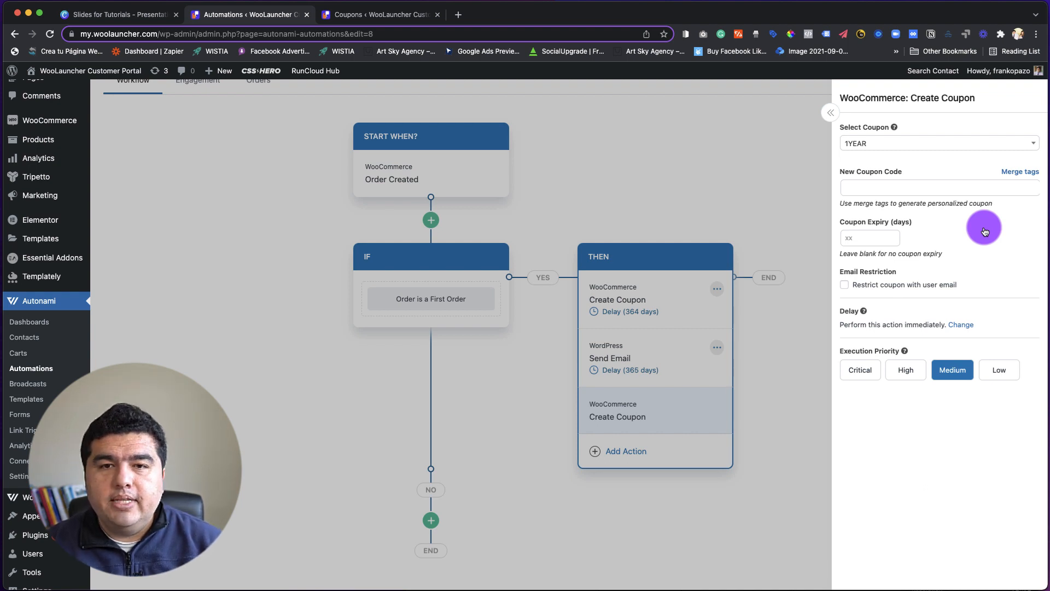
Set the new coupon code to the Contact First Name merge tag followed by 1YEAR: {{contact_first_name}}1YEAR.
click(902, 190)
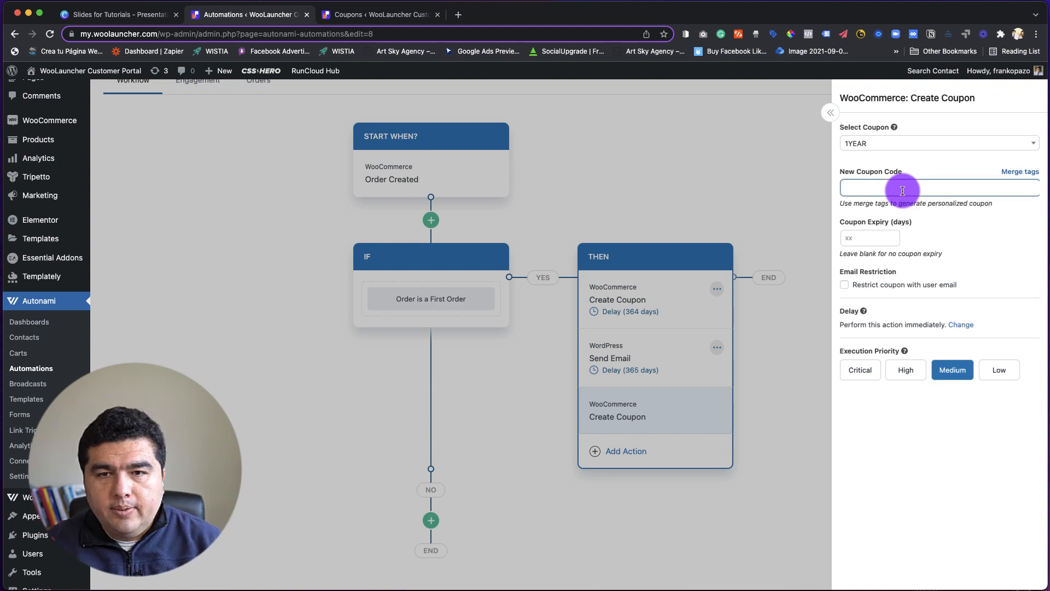
click(1016, 173)
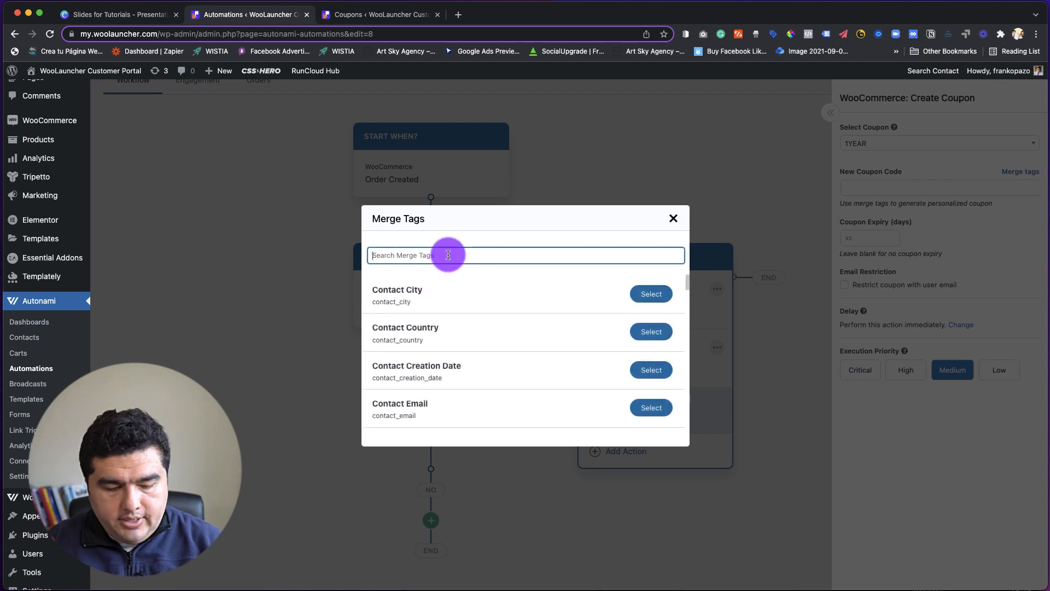
text(fir)
click(650, 293)
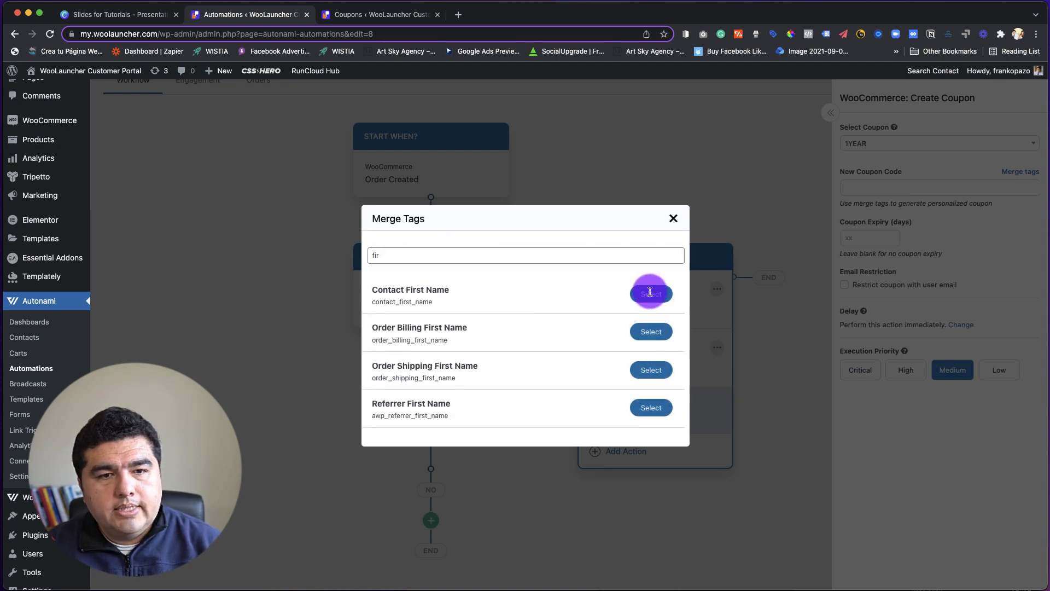
click(430, 393)
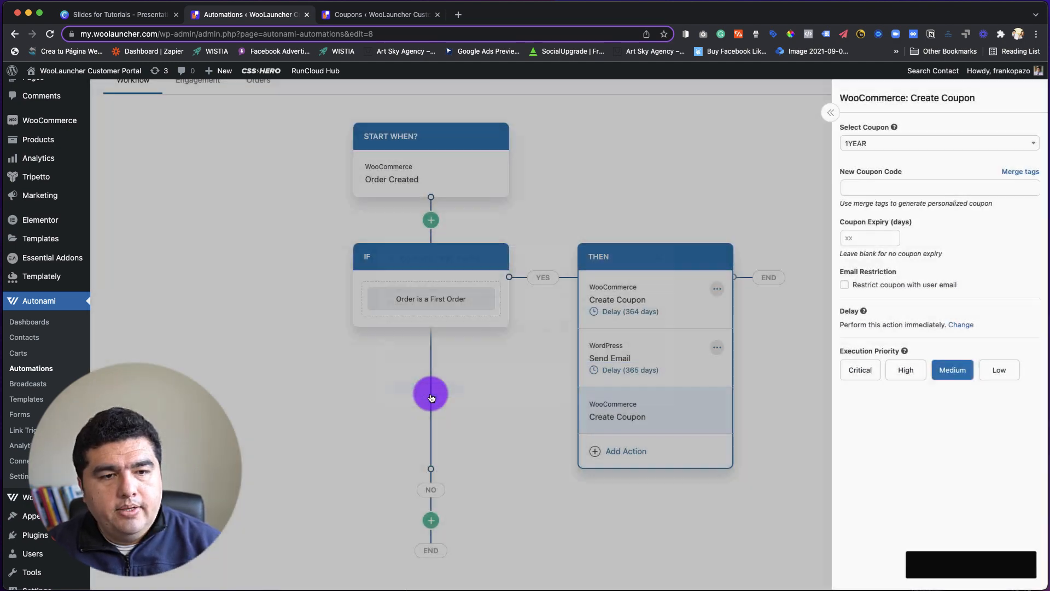
click(868, 188)
key(super+v)
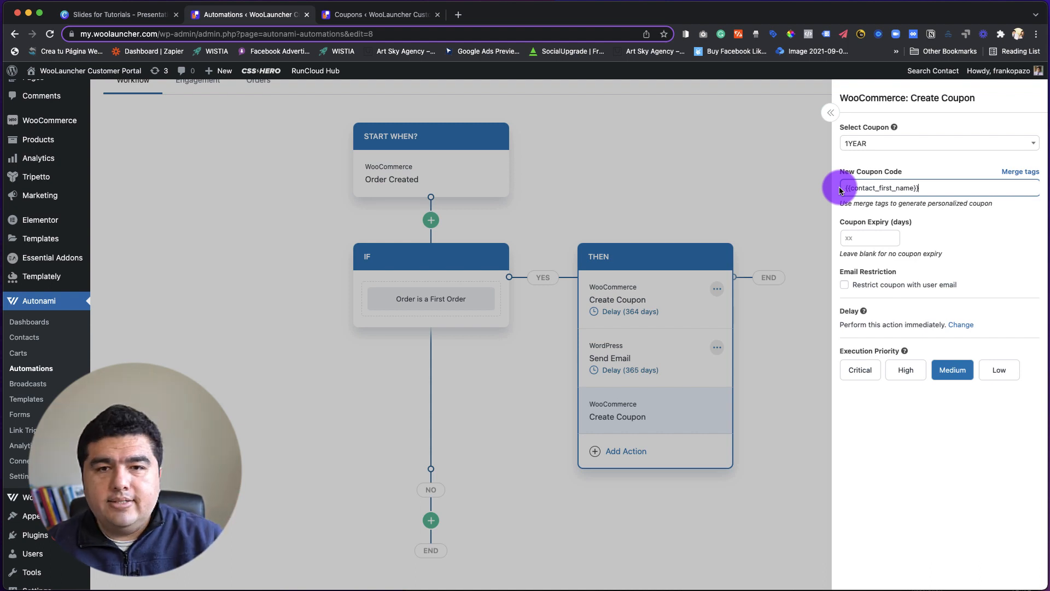
text(1)
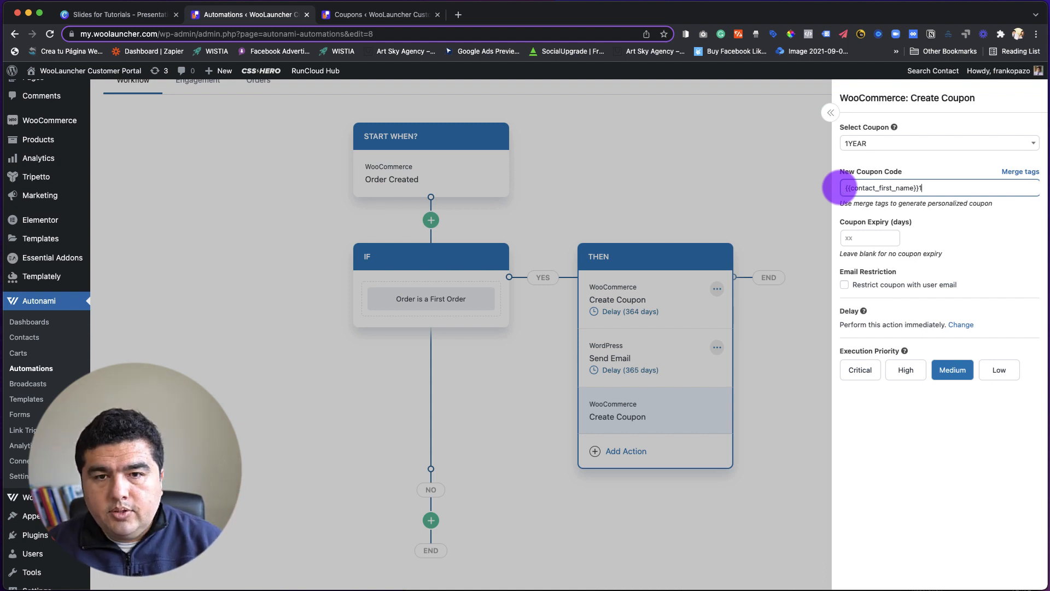
text(YEAR)
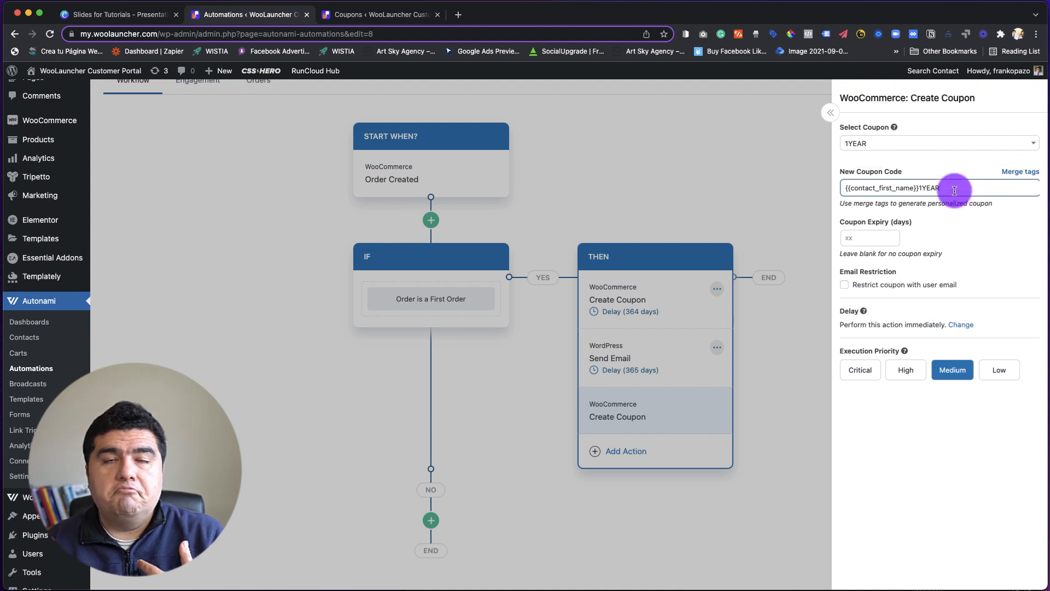
Replace the text after the merge tag in the new coupon code with ANNIVERSARY.
key(BackSpace)
key(BackSpace)
key(BackSpace)
key(BackSpace)
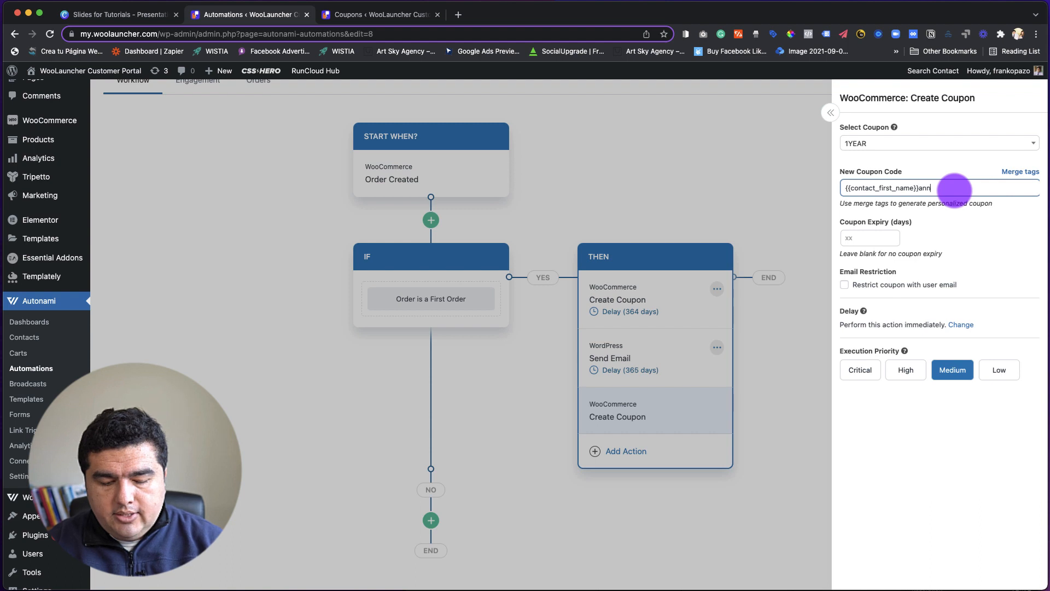
text(ANNIVERSARY)
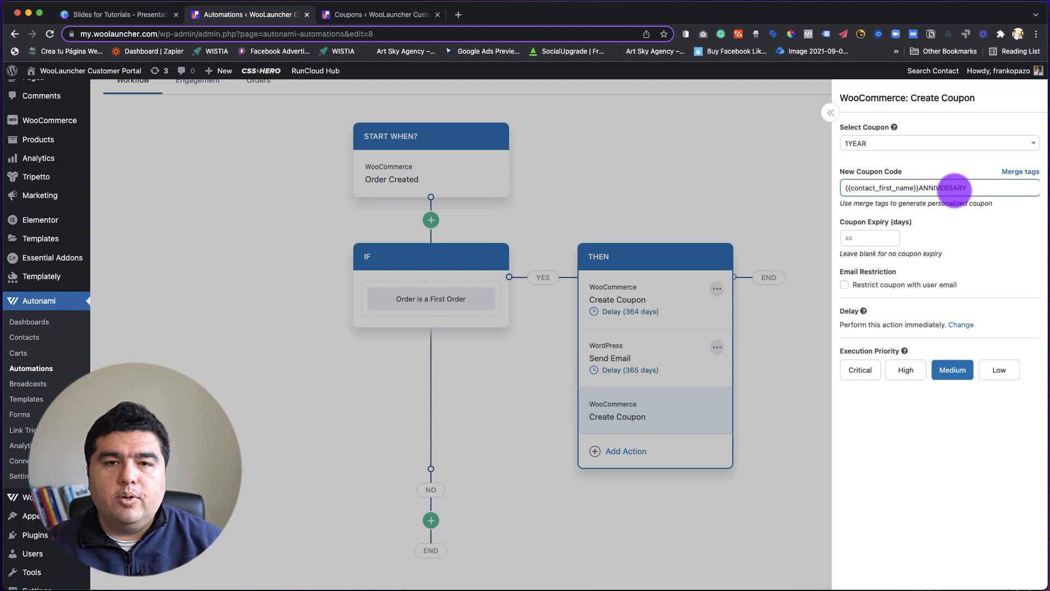
click(1005, 240)
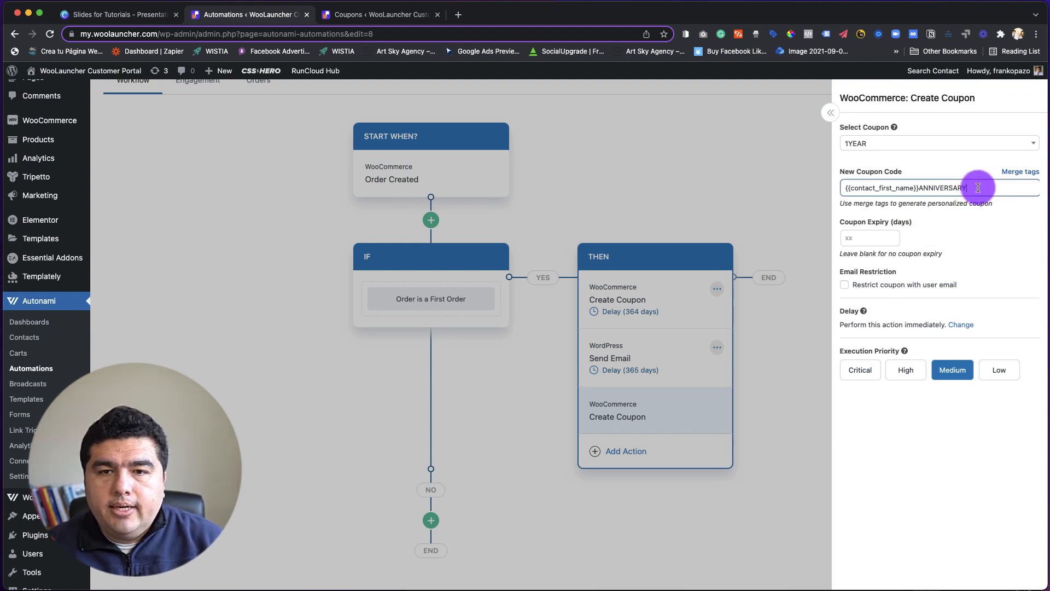
Change the ANNIVERSARY suffix of the new coupon code to 1YEAR.
drag(970, 188, 920, 188)
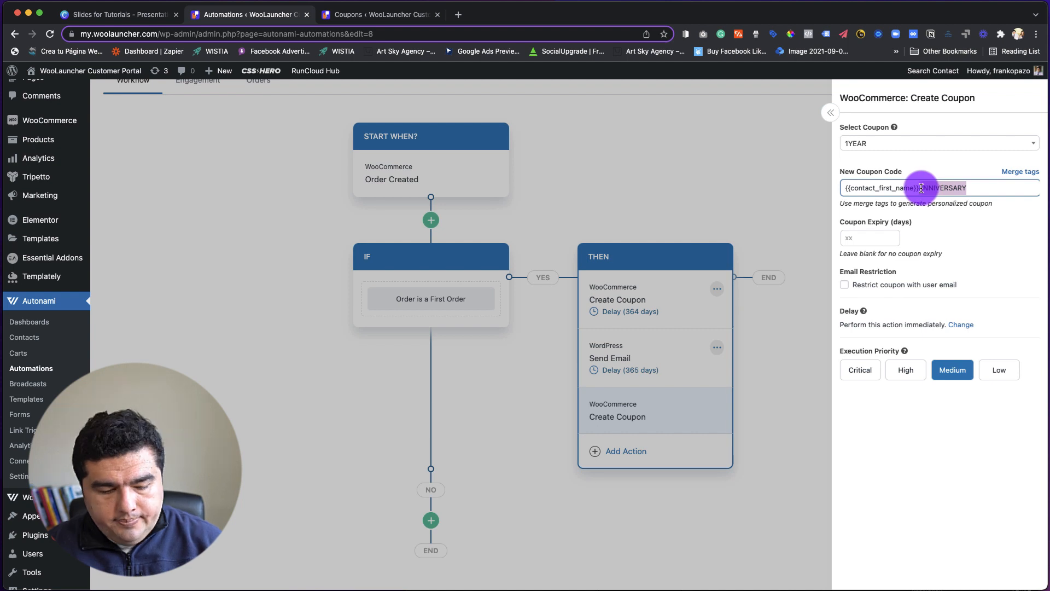
text(1YEAR)
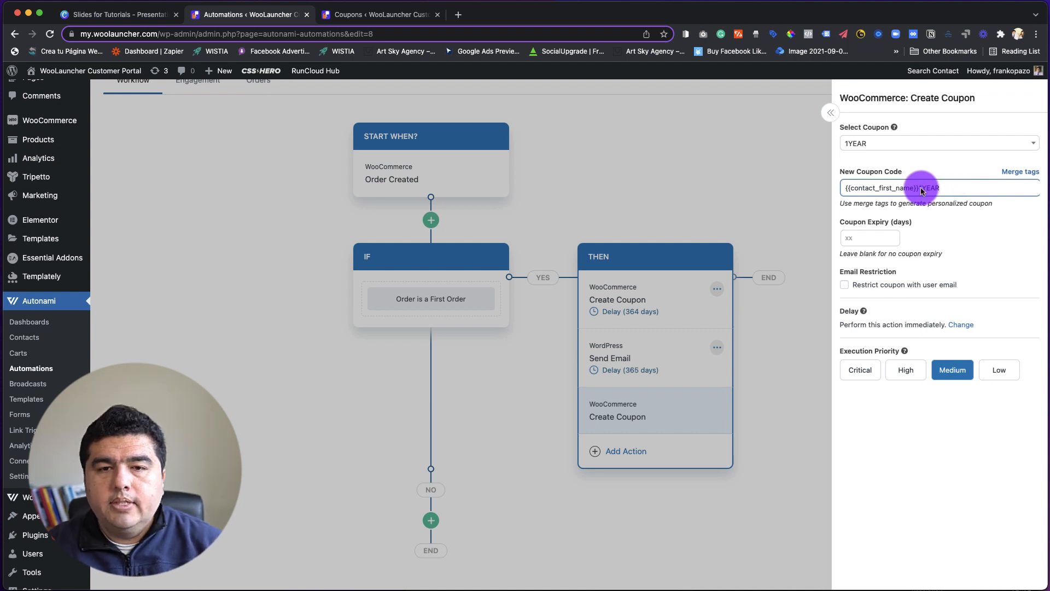
click(983, 241)
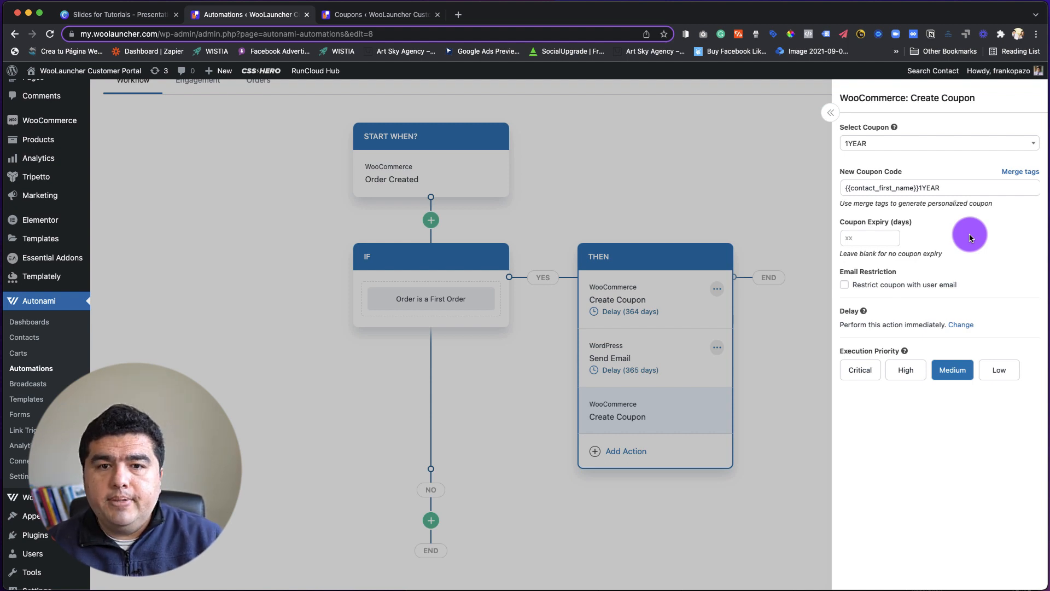
Set the coupon expiry to 7 days and restrict the coupon with the user email.
click(869, 238)
text(7)
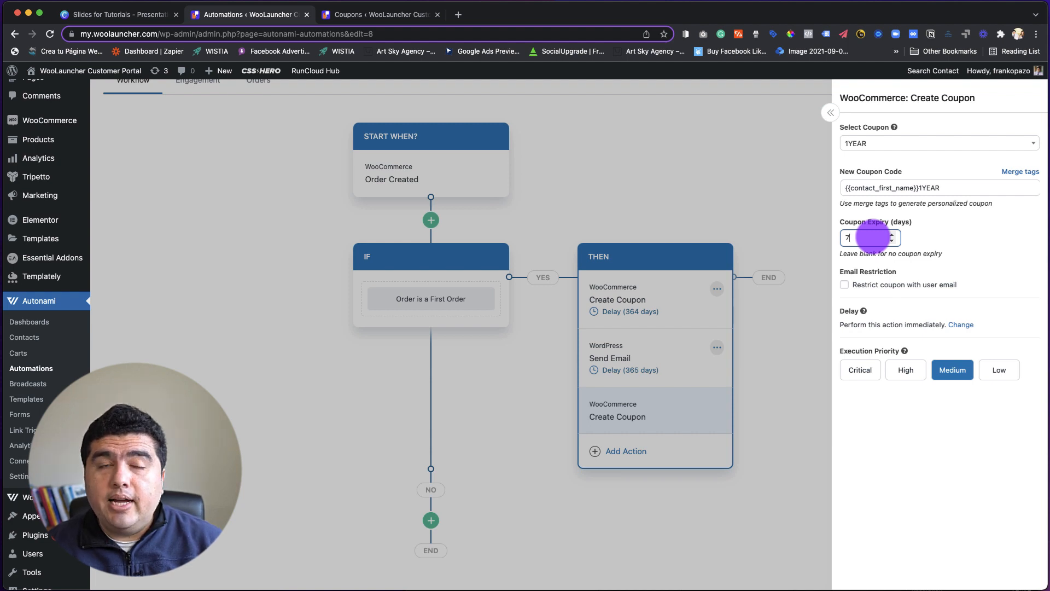
click(959, 241)
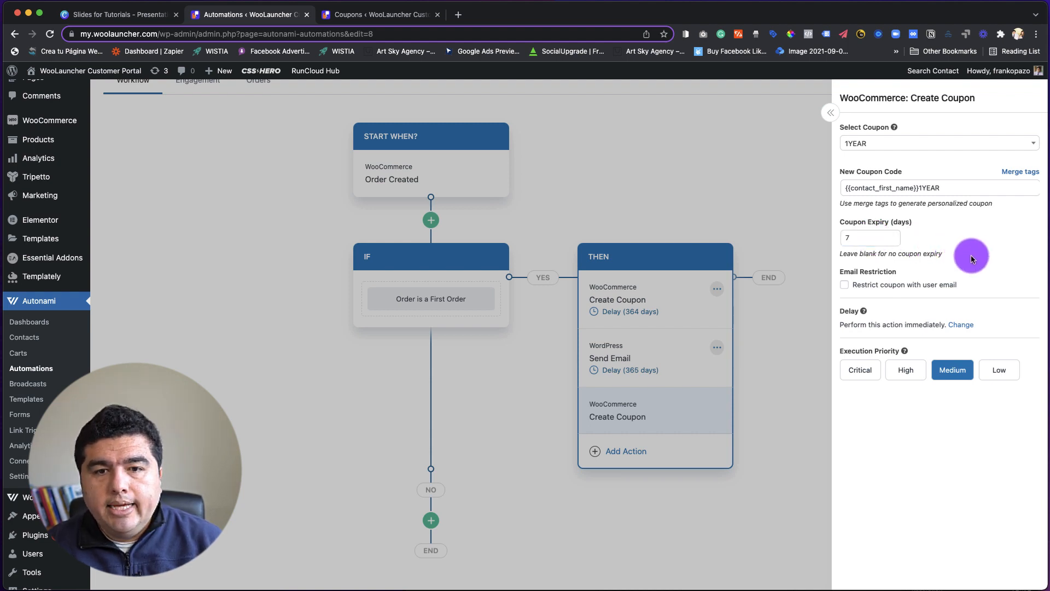
click(844, 285)
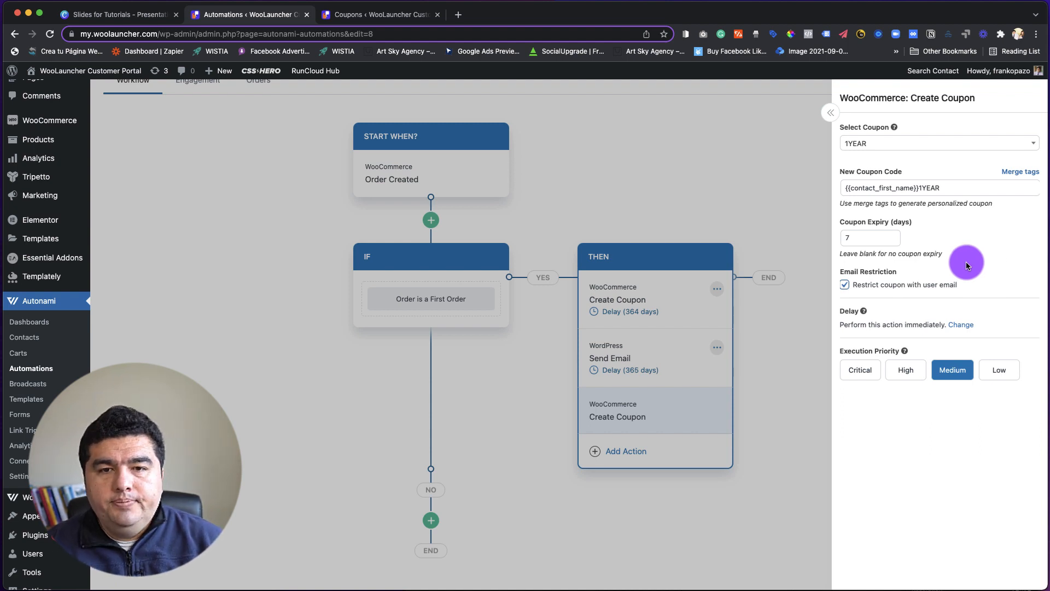
click(845, 237)
text(7)
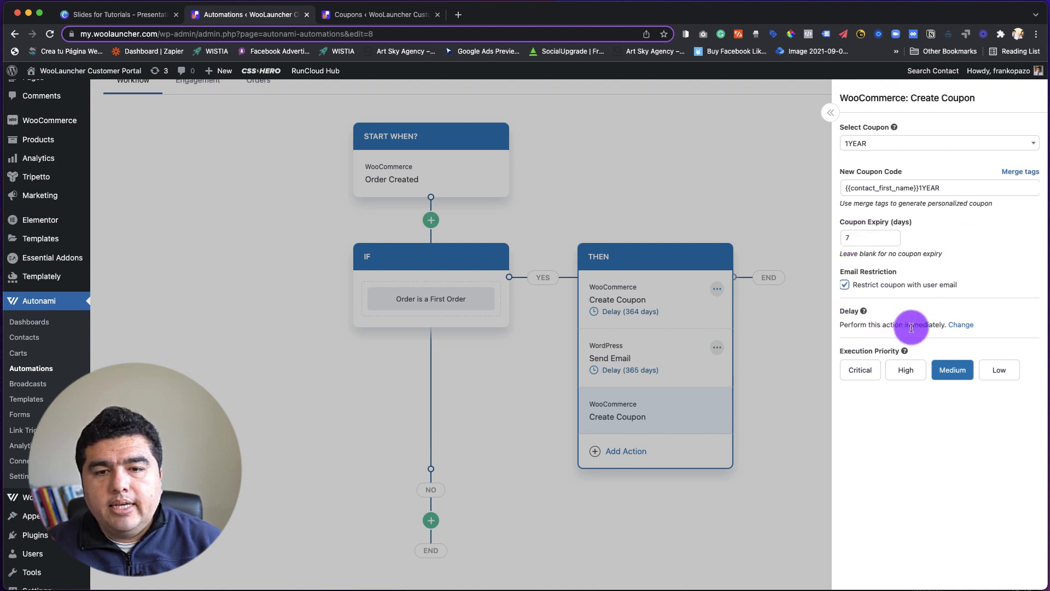
Set the Create Coupon action to run after a delay of 364 days and close its settings.
click(961, 325)
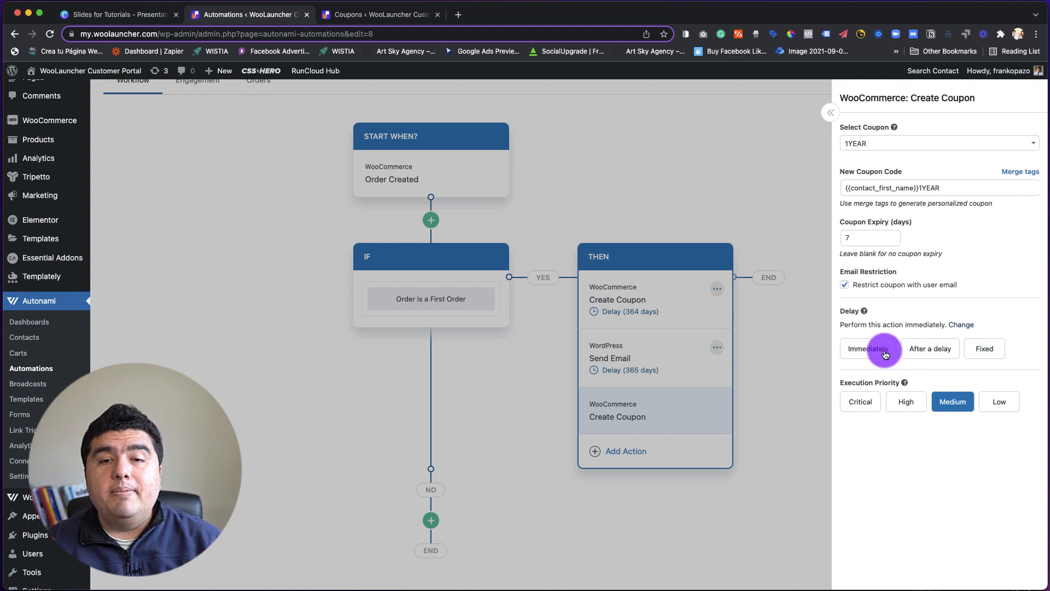
click(927, 350)
click(971, 381)
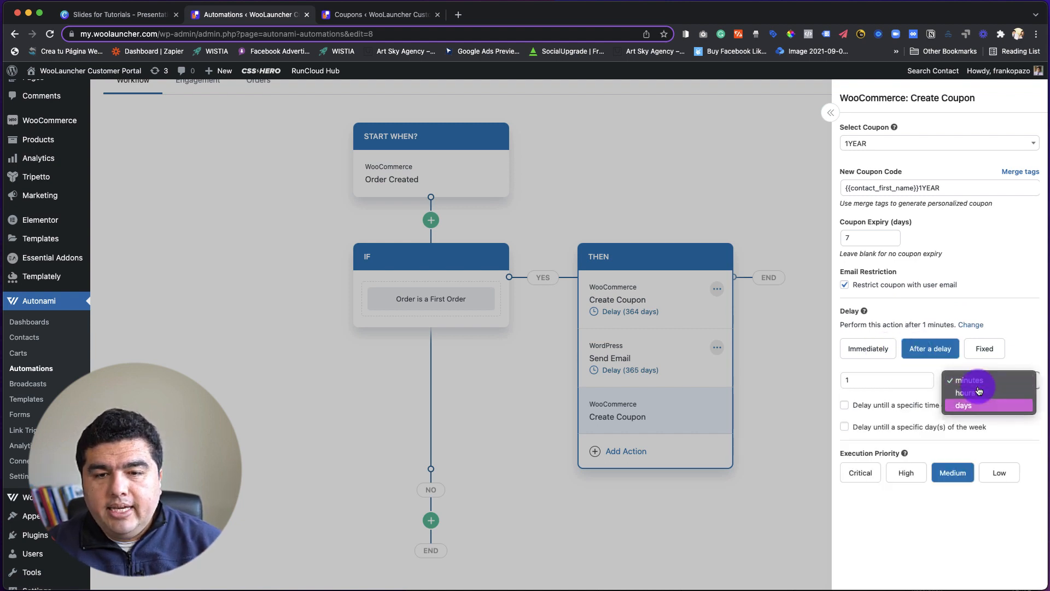
click(964, 405)
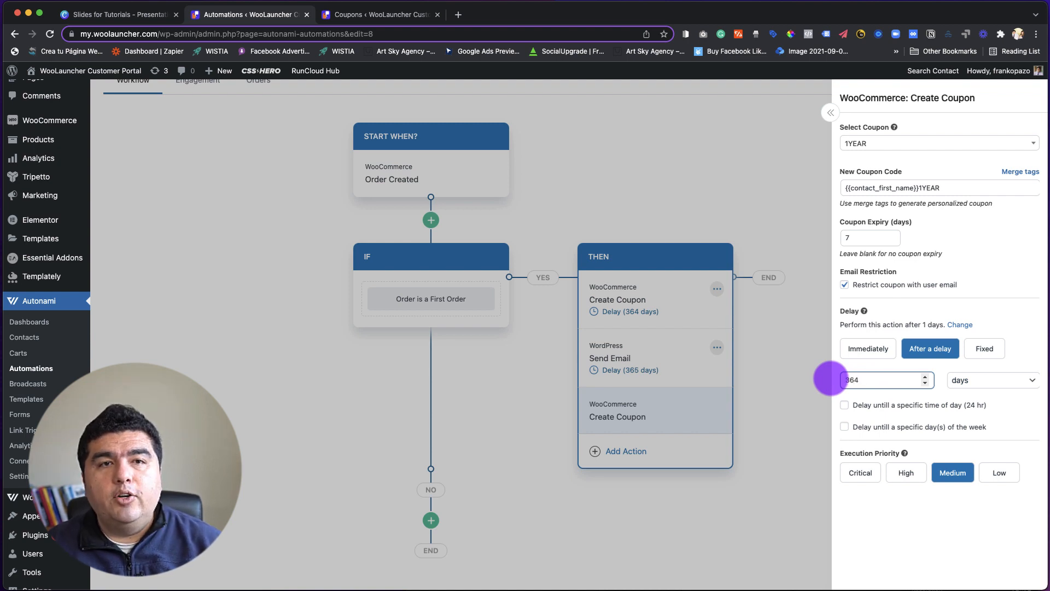
click(1007, 410)
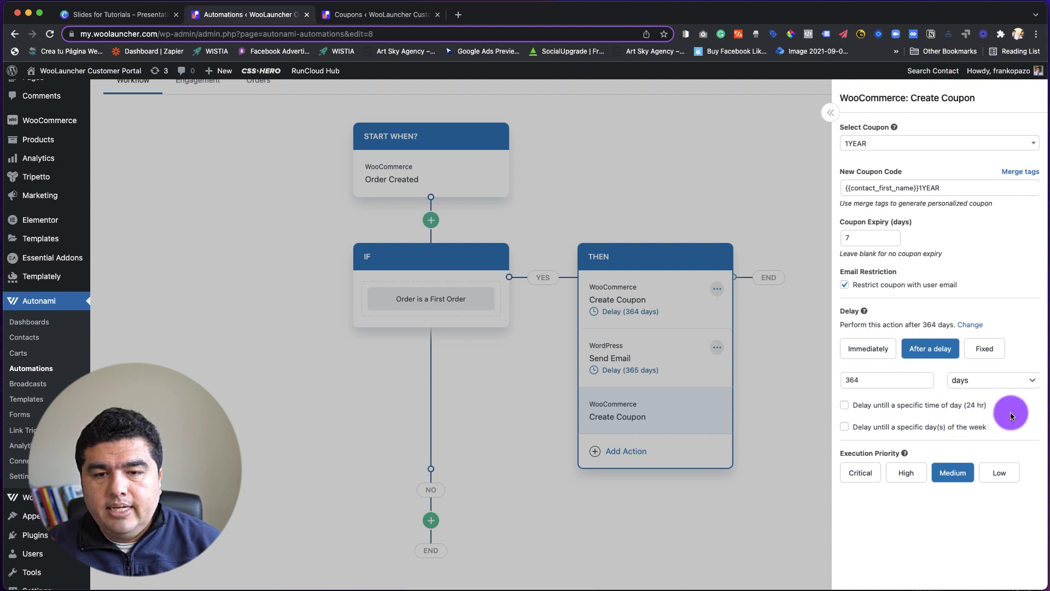
click(809, 276)
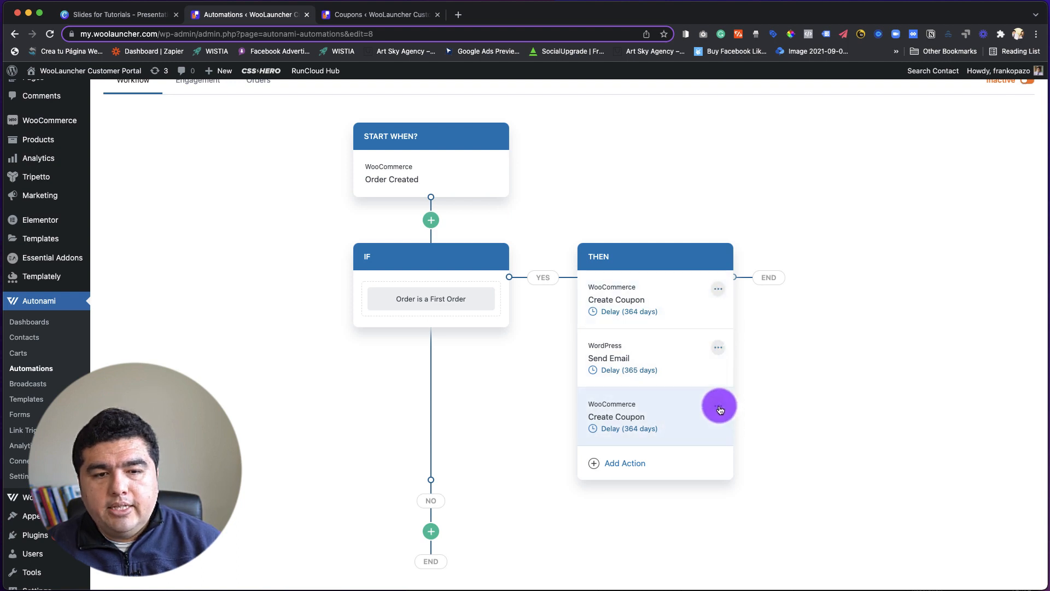
Remove the duplicate Create Coupon action below the Send Email action and confirm the removal.
click(718, 407)
click(762, 439)
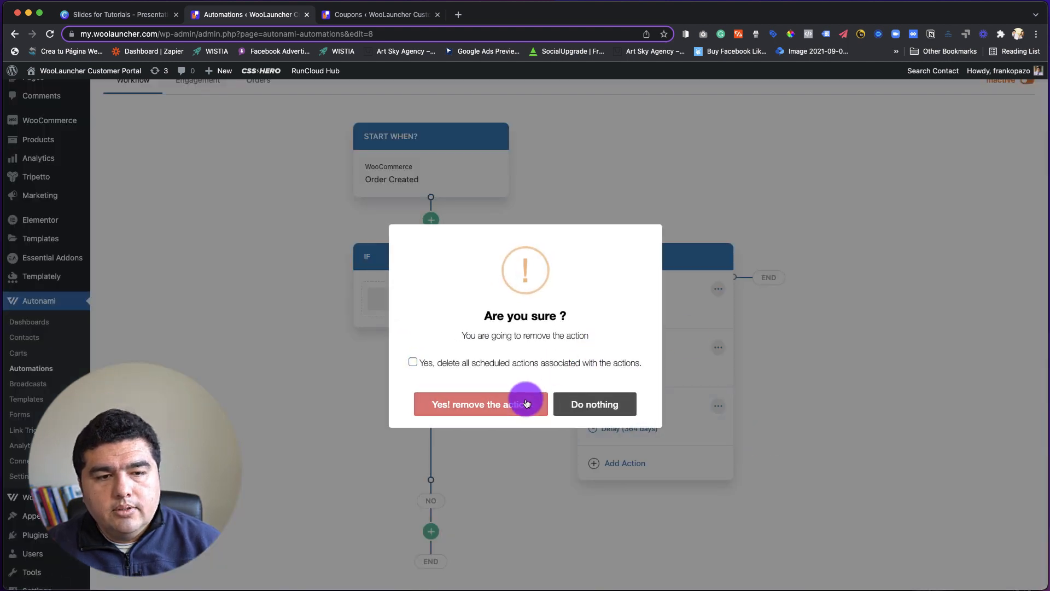
click(457, 401)
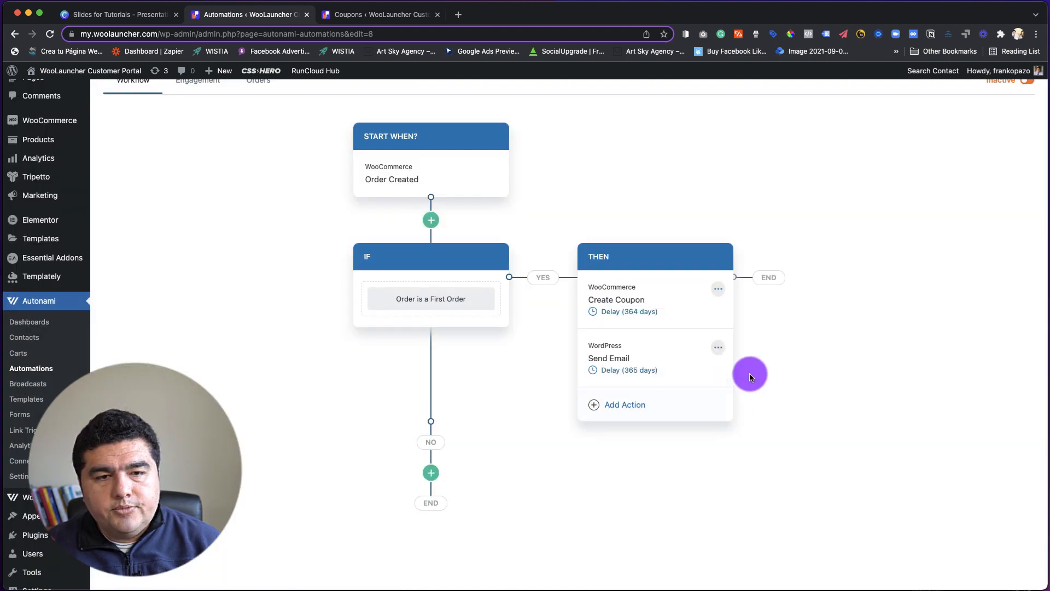
Set the coupon expiry of the remaining Create Coupon action to 8 days and close its settings.
click(648, 310)
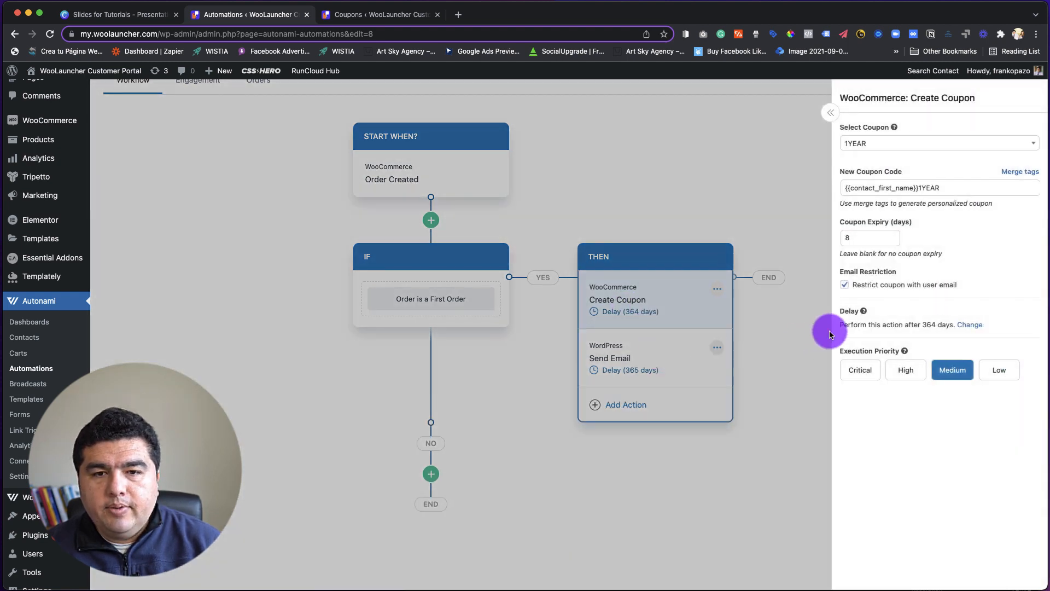
click(861, 238)
key(BackSpace)
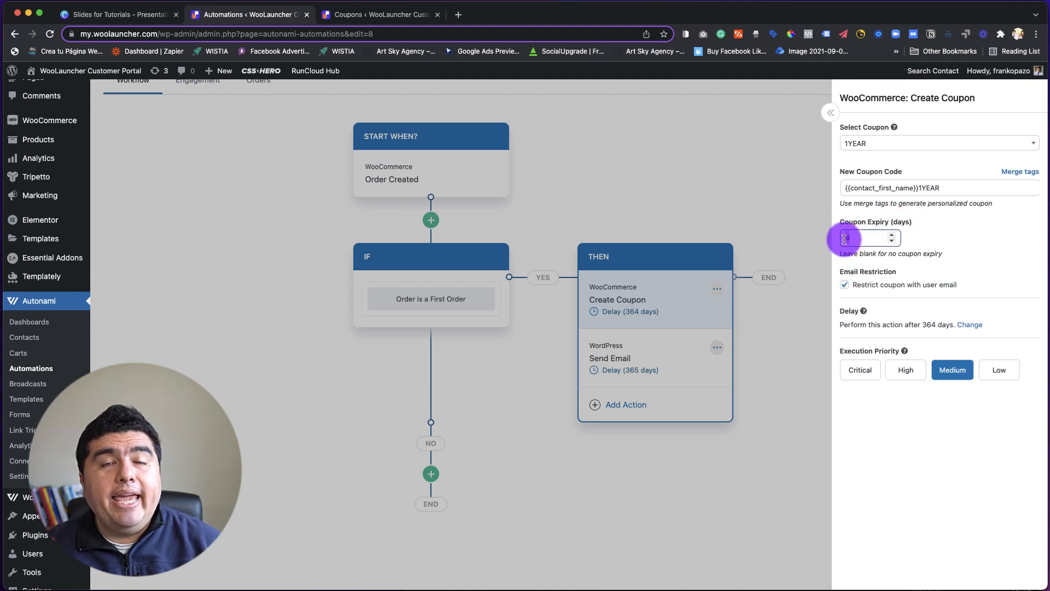
text(8)
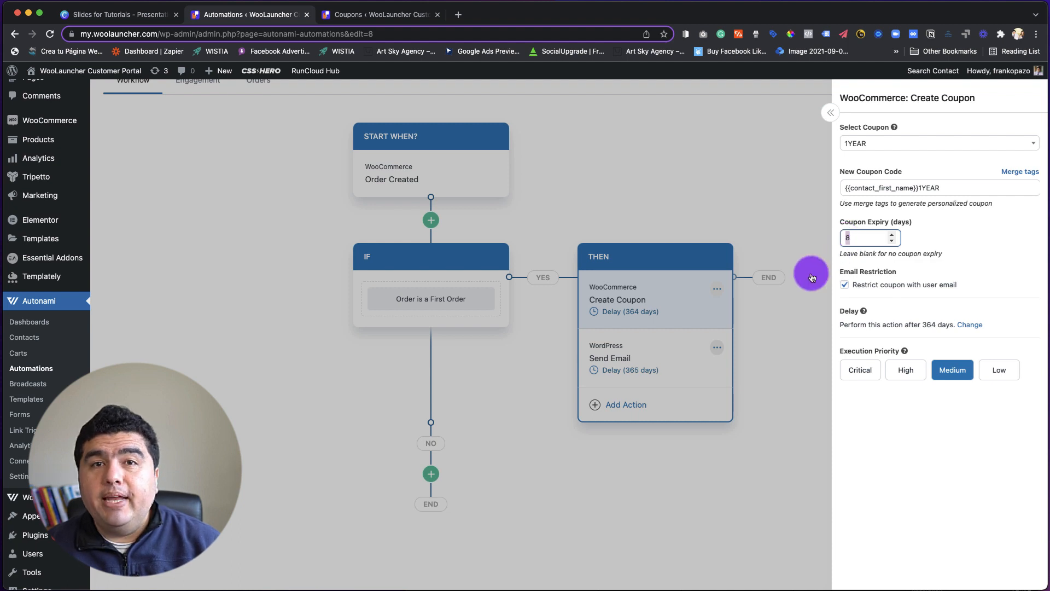
click(809, 280)
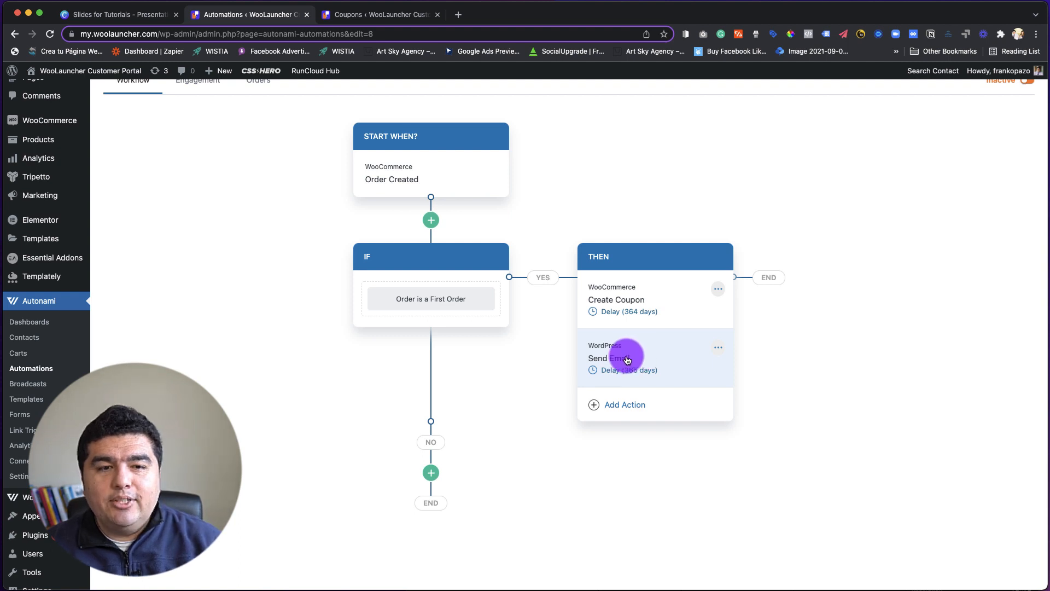
click(624, 407)
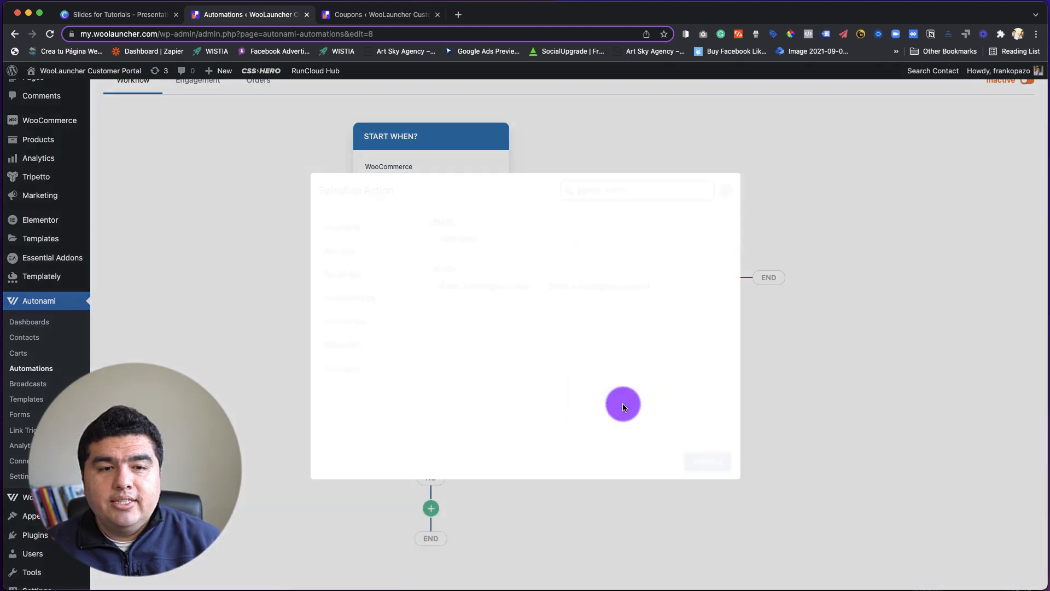
click(477, 240)
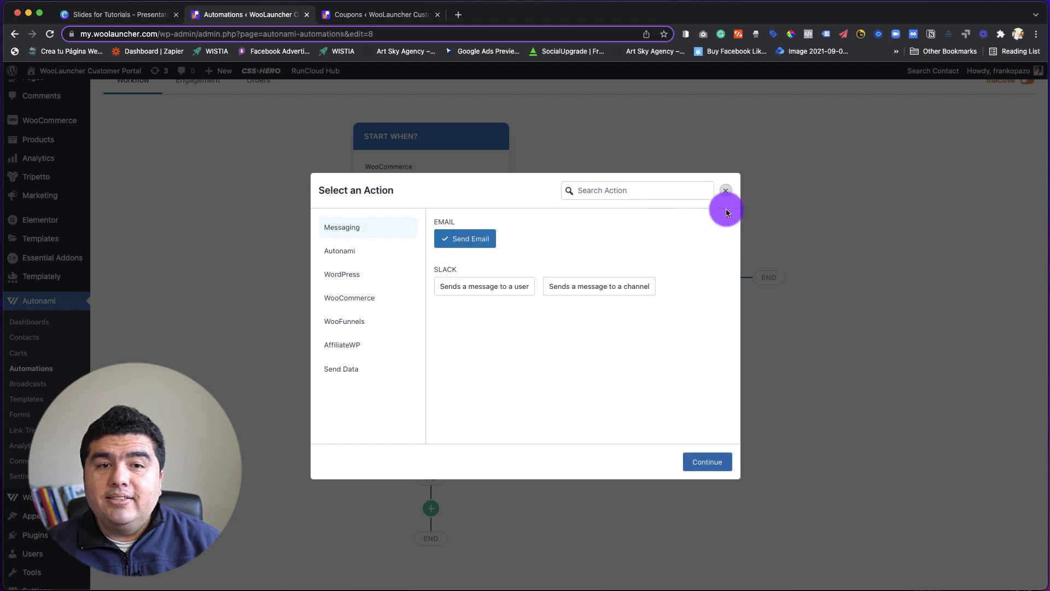
click(726, 191)
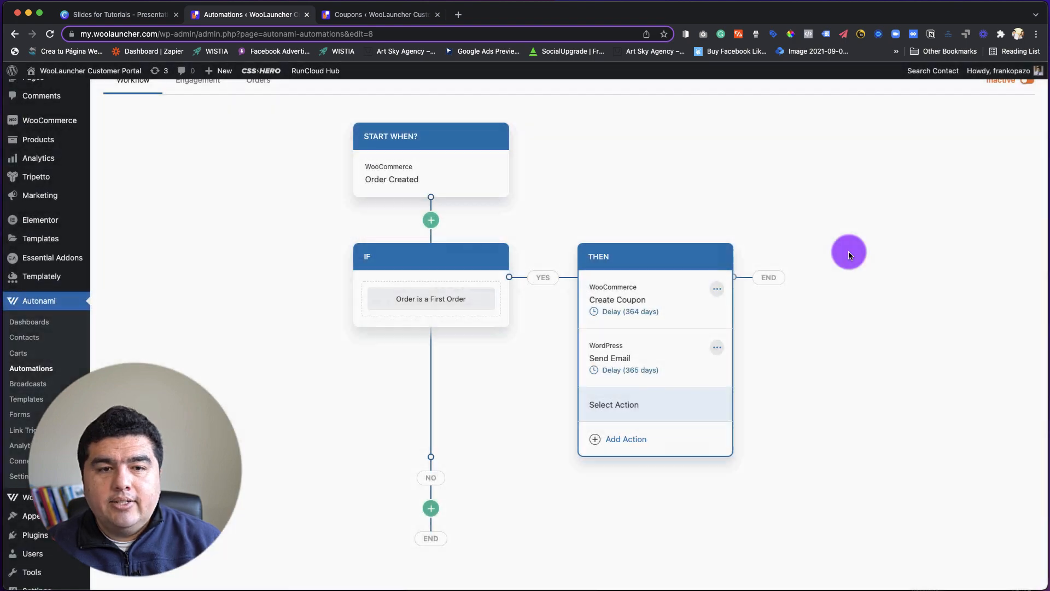
Examine the Send Email action's message body and delay setting in the widened settings view.
click(641, 361)
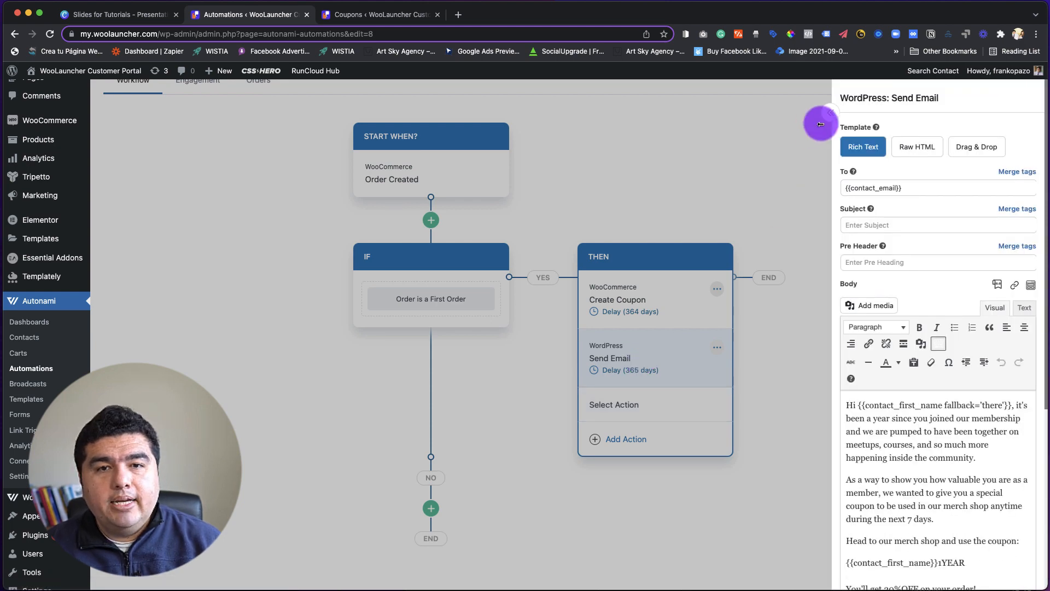
click(830, 111)
scroll(891, 327, down, 1)
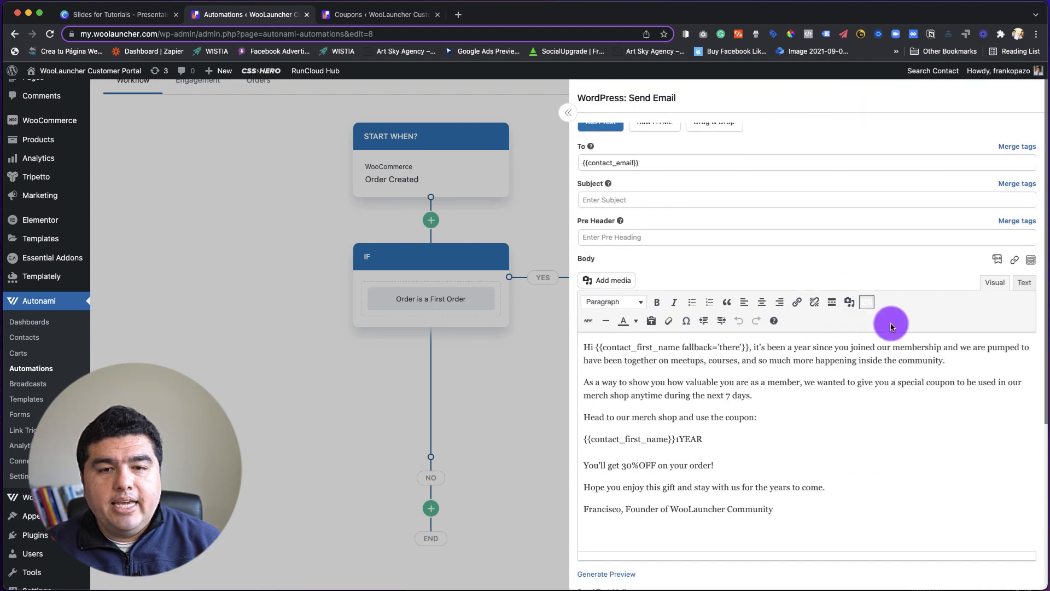
scroll(867, 508, down, 4)
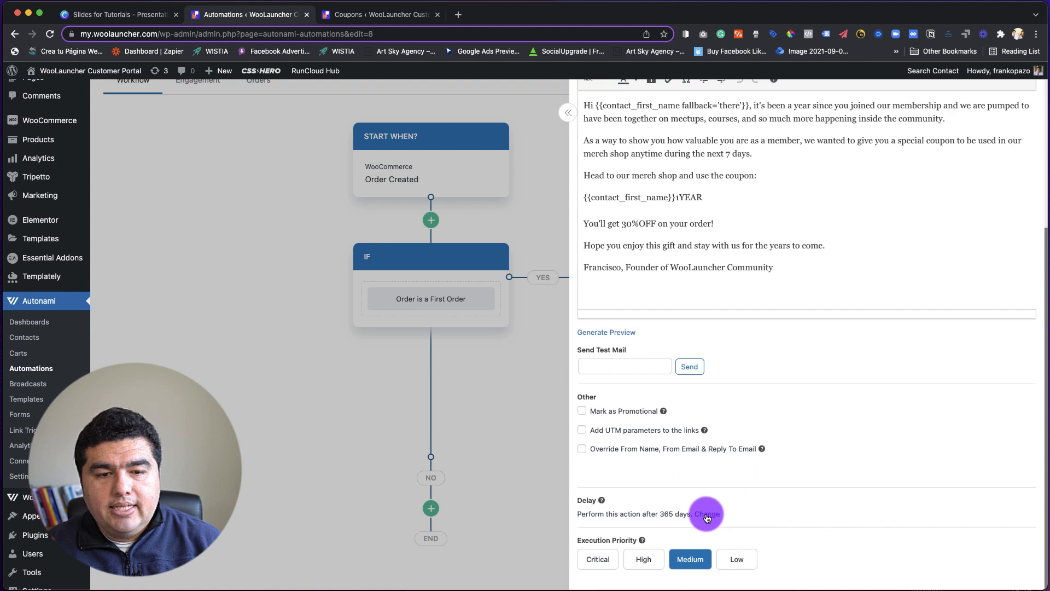
triple_click(667, 513)
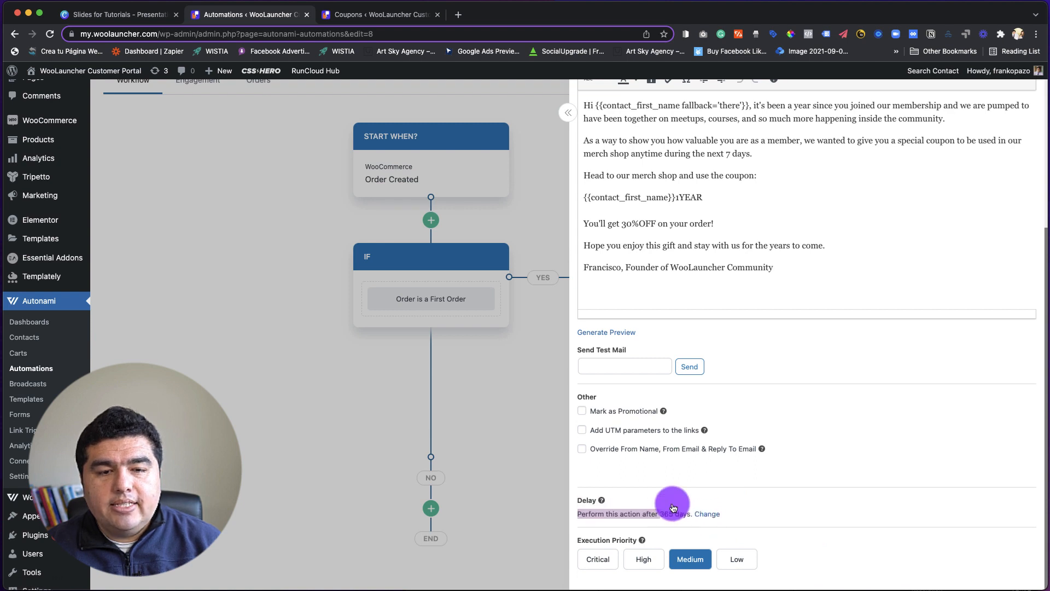
drag(673, 508, 671, 509)
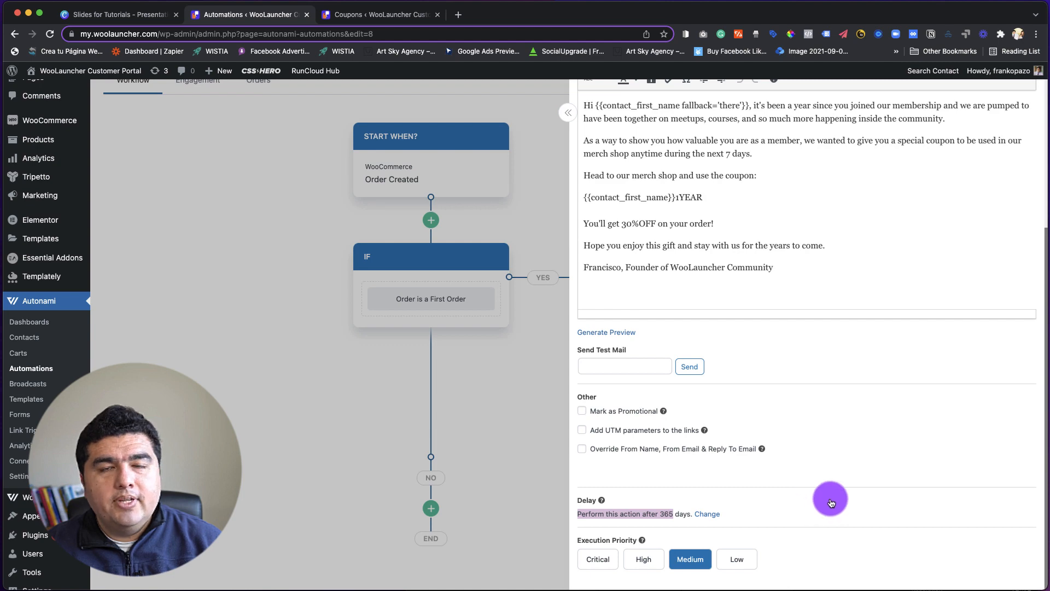
scroll(830, 502, up, 5)
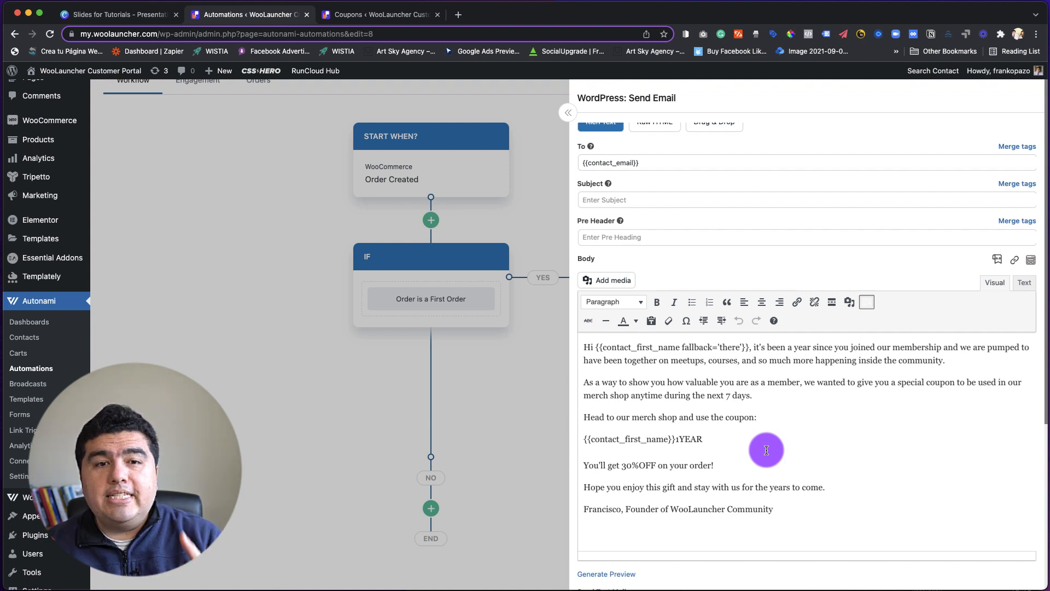
scroll(738, 372, up, 1)
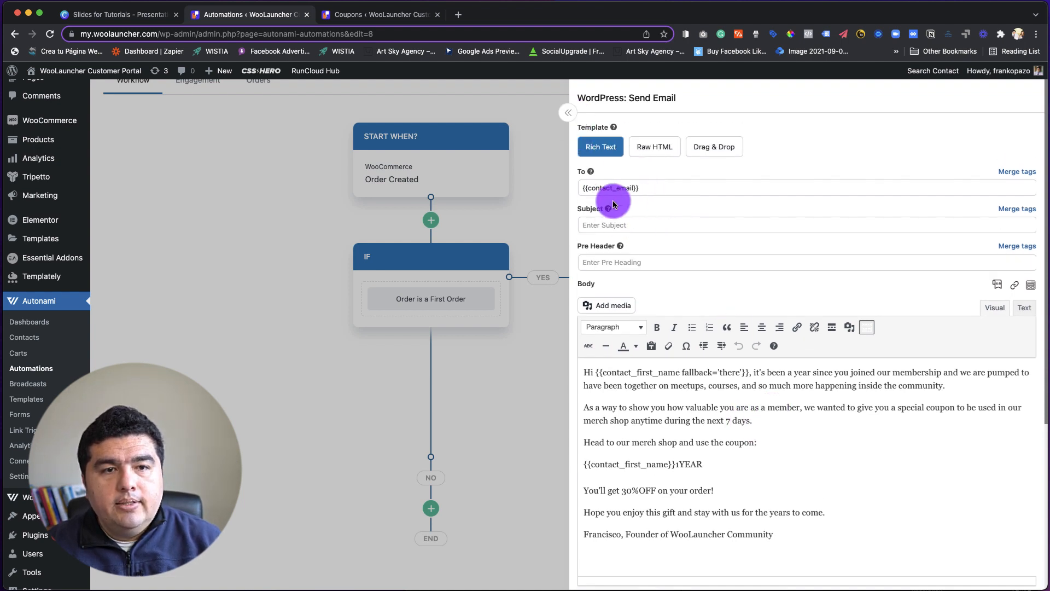
Set the anniversary email's subject to HAPPY ANNIVERSARY {{contact_first_name}}!, using the Contact First Name merge tag.
click(601, 226)
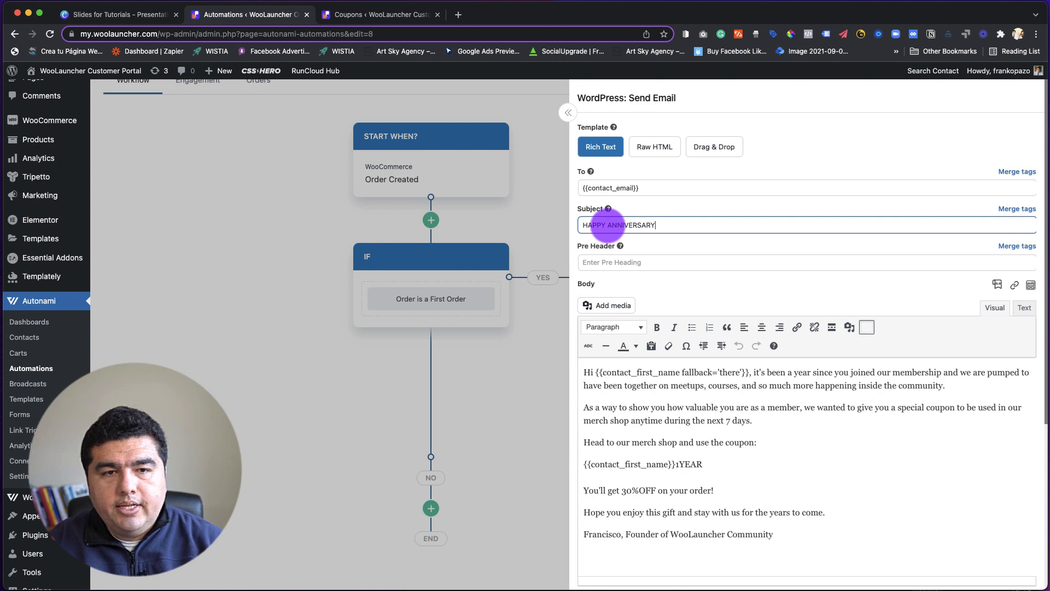
click(1017, 208)
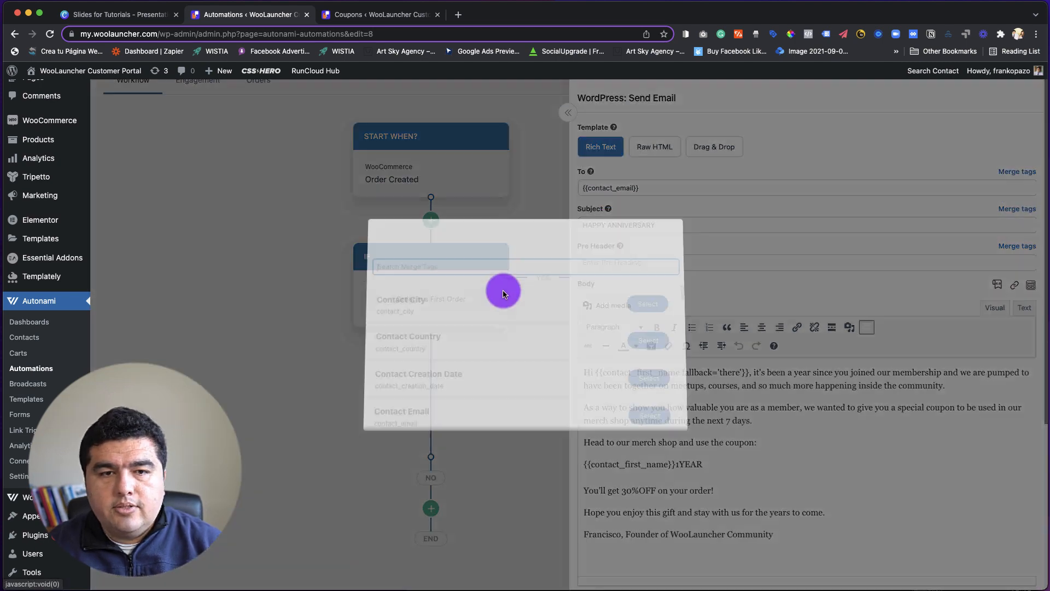
text(FIRS)
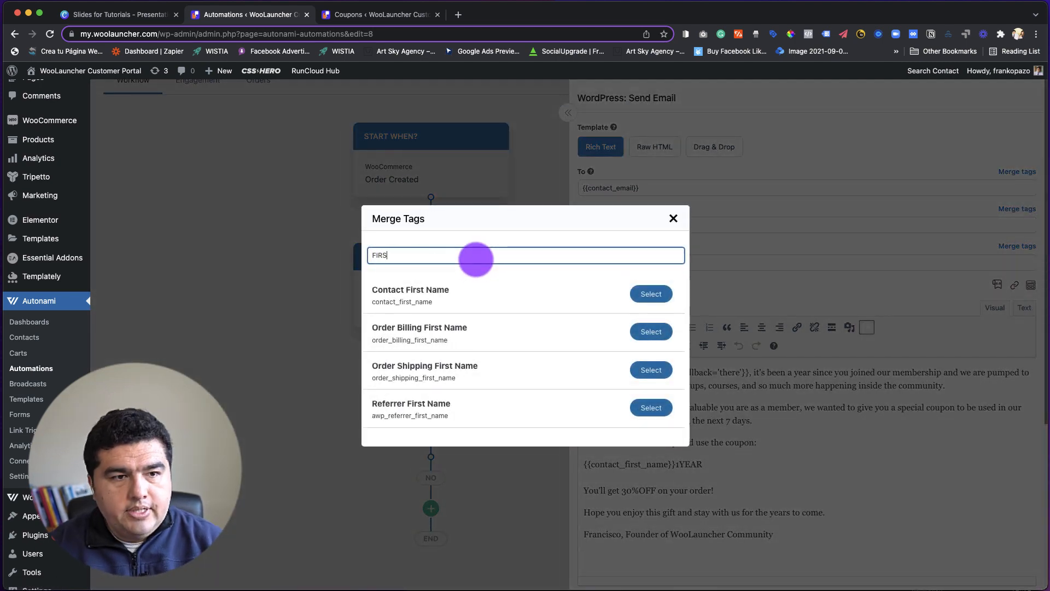
click(650, 295)
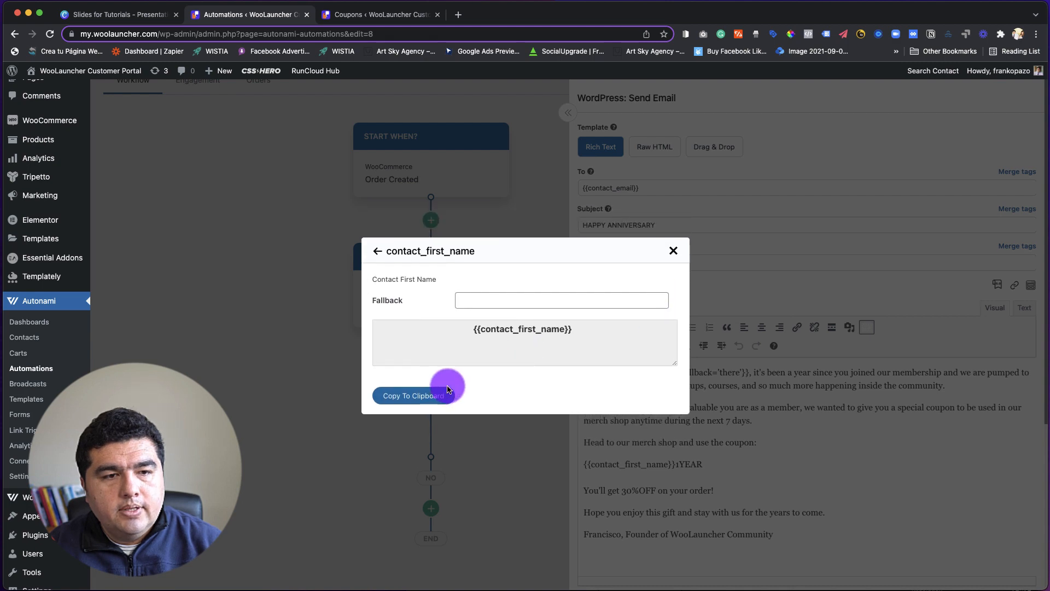
click(432, 395)
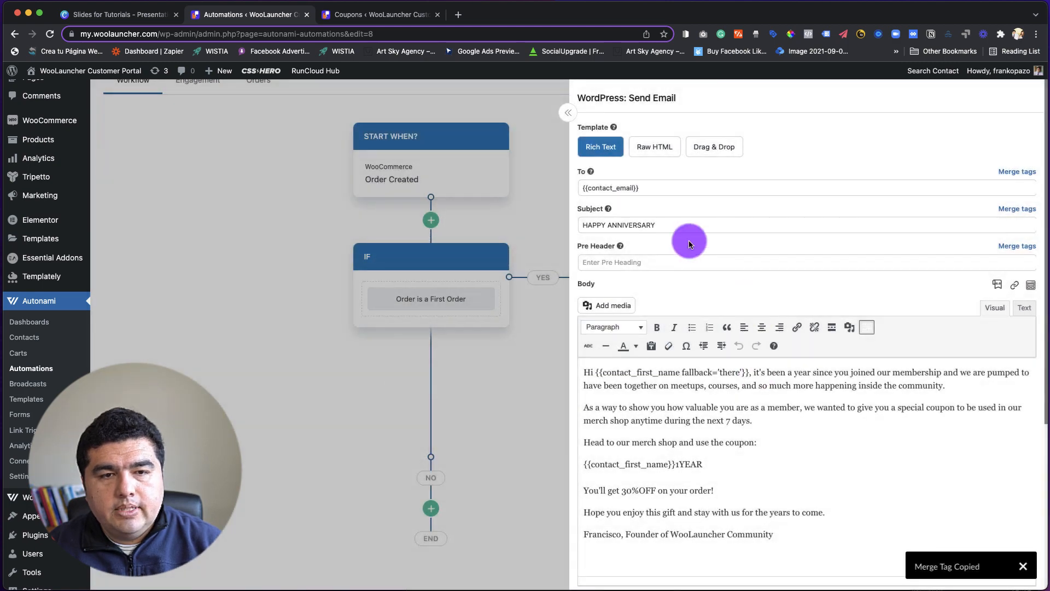
click(674, 226)
key(super+v)
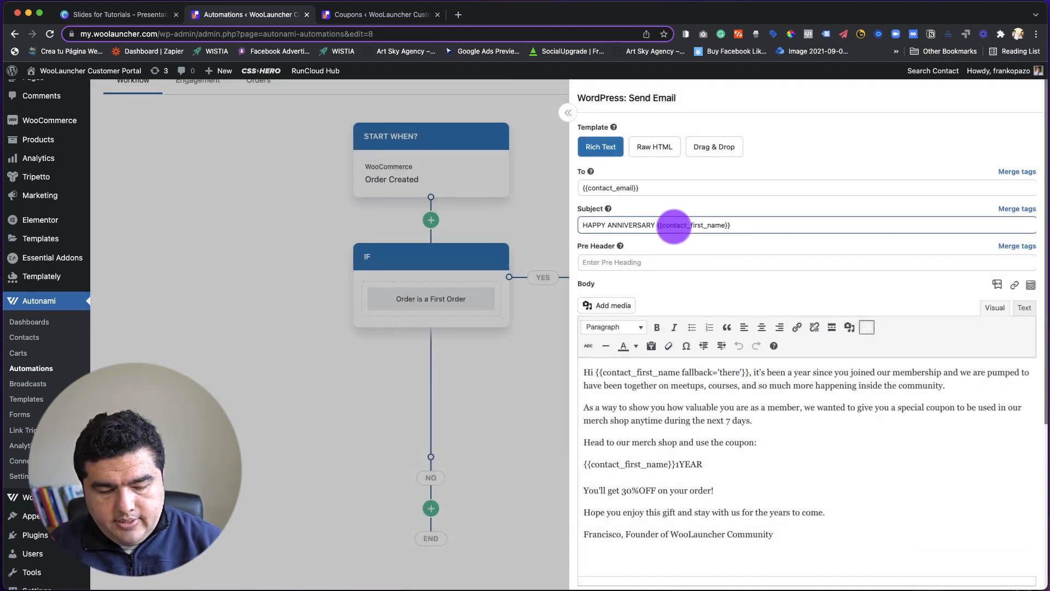
click(707, 286)
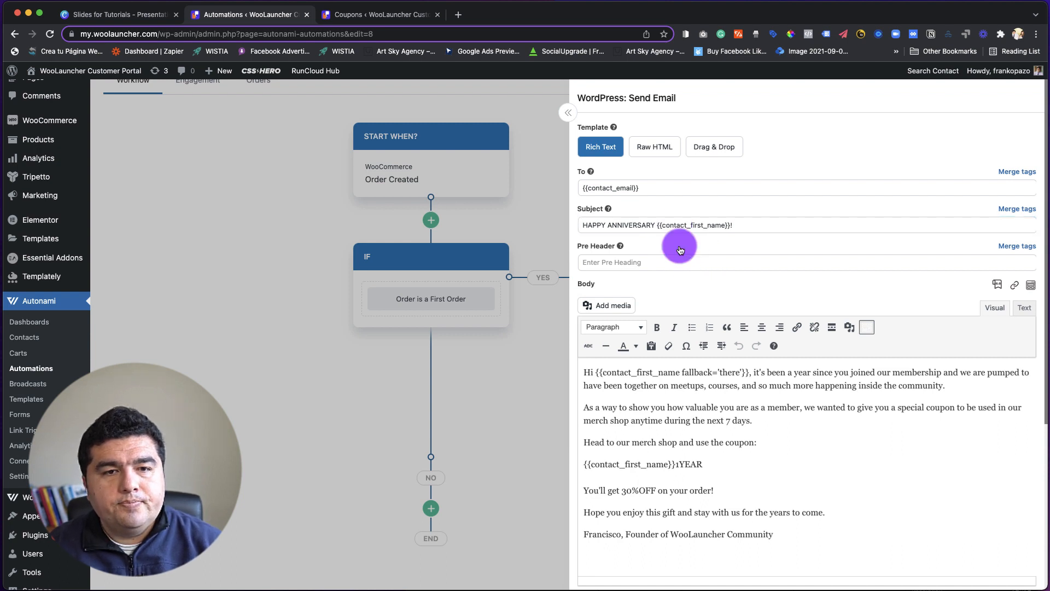
Add a sample personalised coupon code beside the merge-tag coupon in the email body, and remove it again.
scroll(694, 297, down, 1)
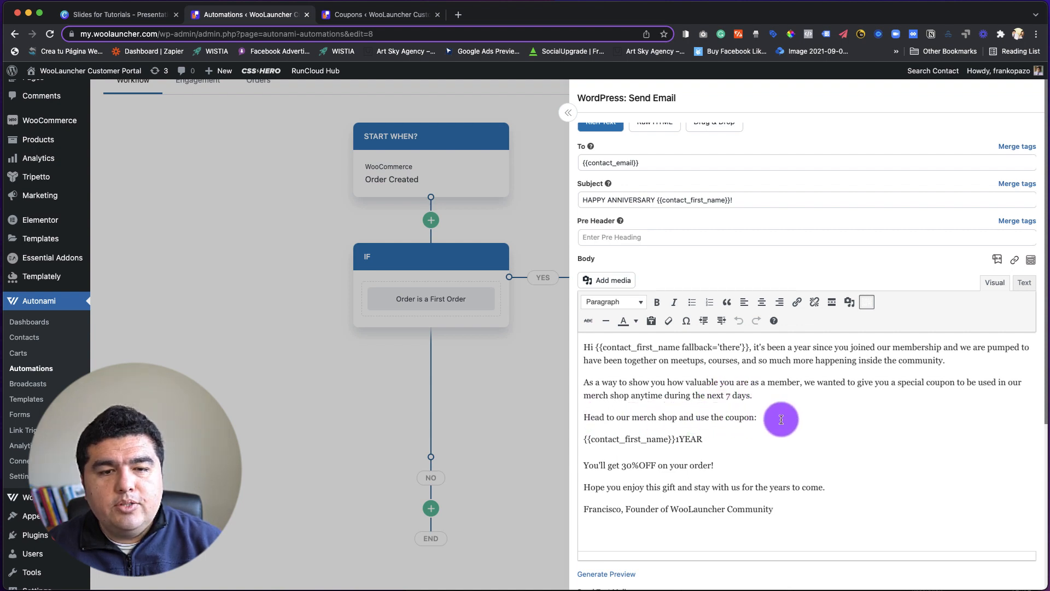
drag(713, 439, 580, 439)
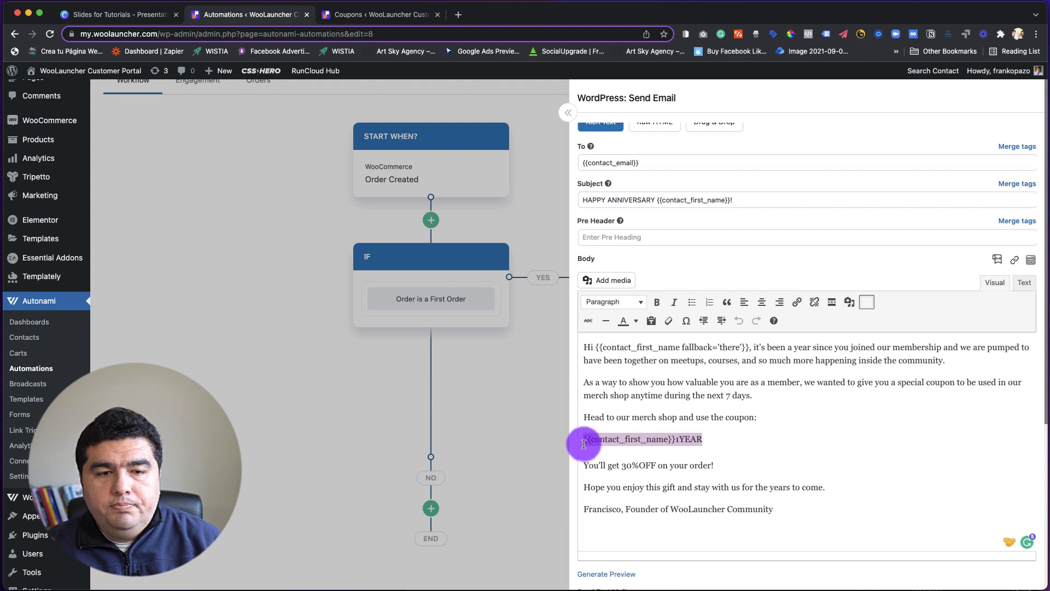
click(708, 440)
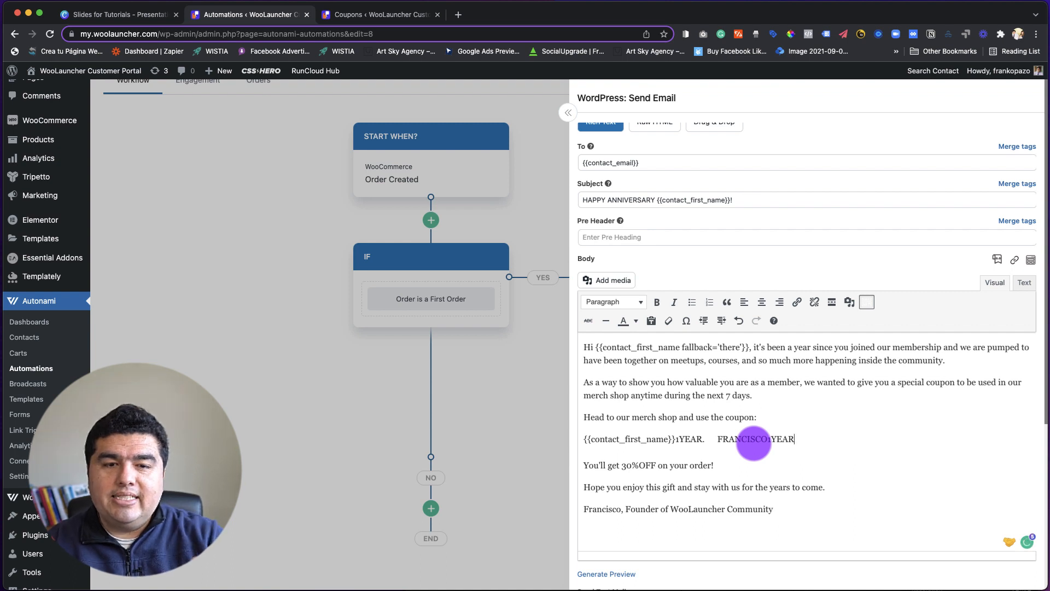
drag(715, 438, 795, 439)
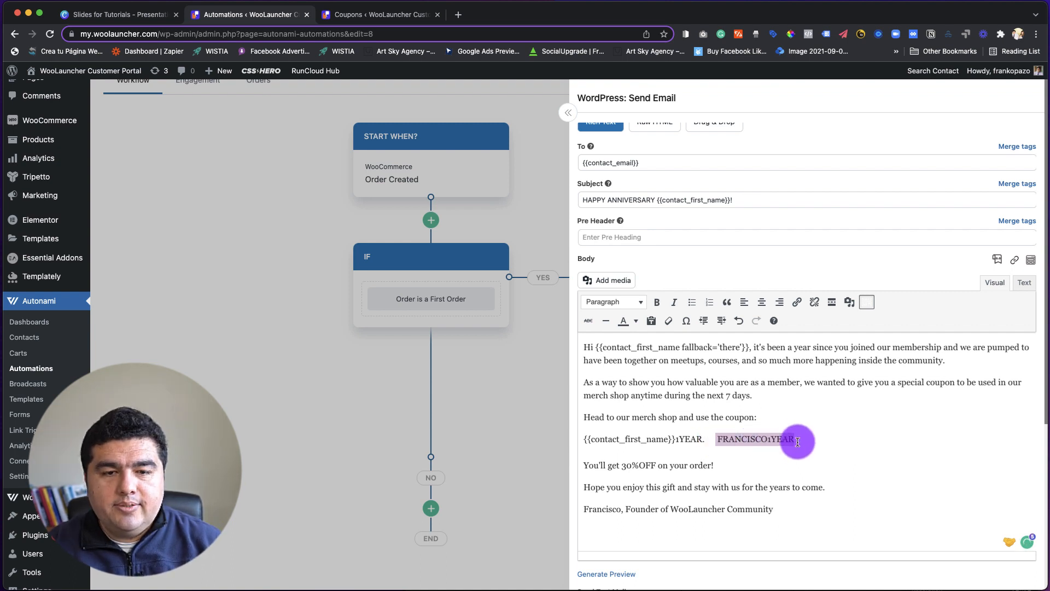
drag(717, 437, 791, 438)
key(BackSpace)
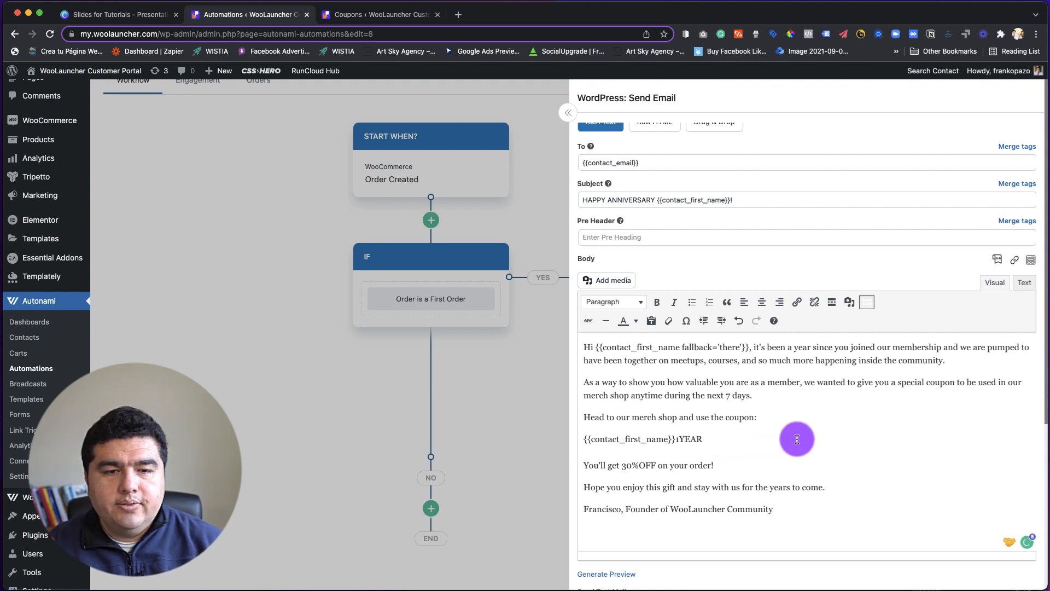
drag(795, 438, 569, 438)
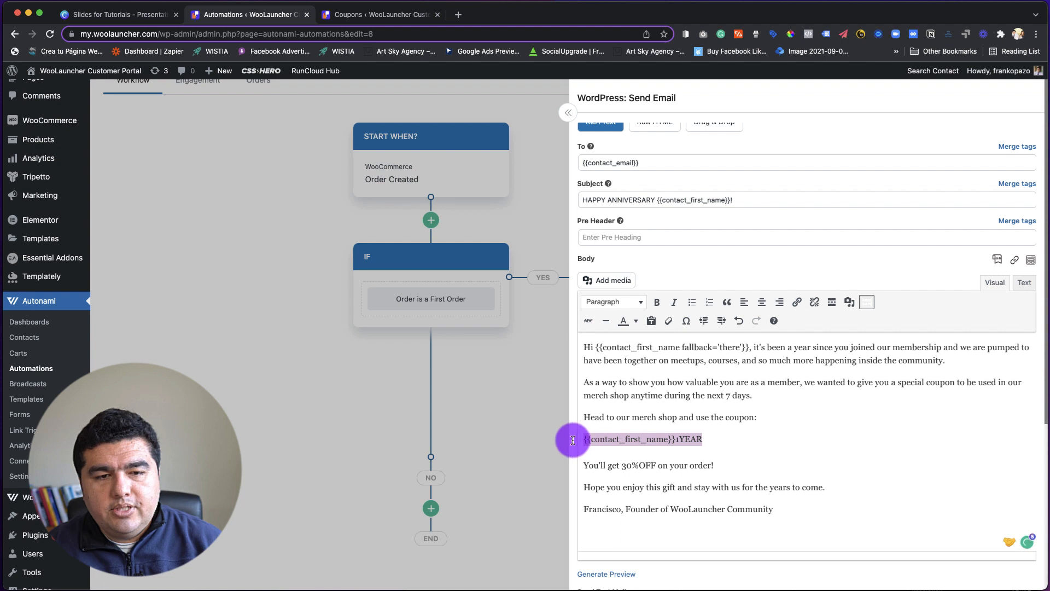
click(776, 436)
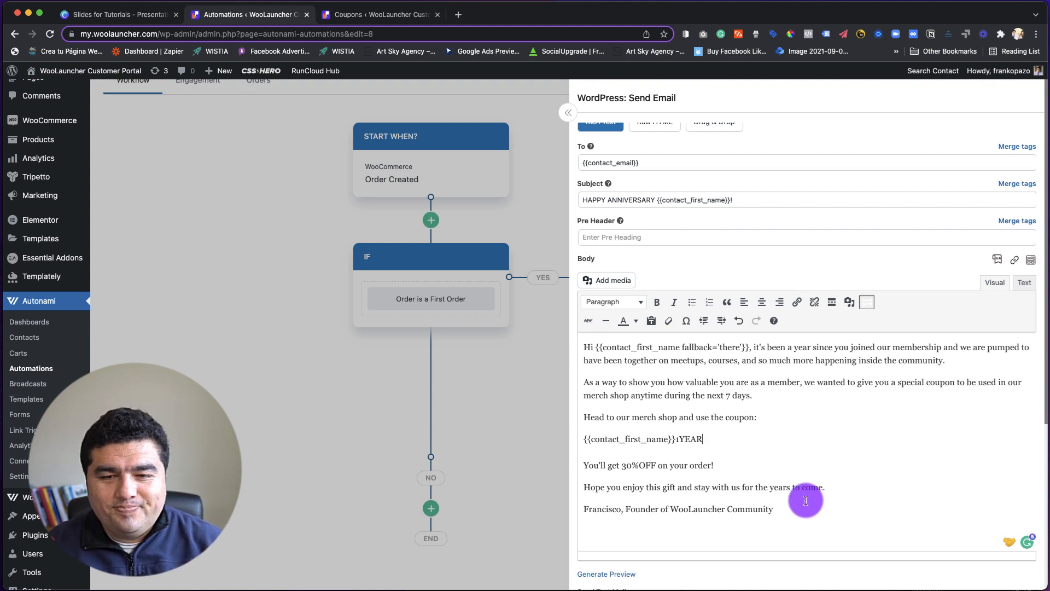
Review the anniversary email, close the Send Email settings and look over the automation's workflow.
scroll(807, 499, up, 1)
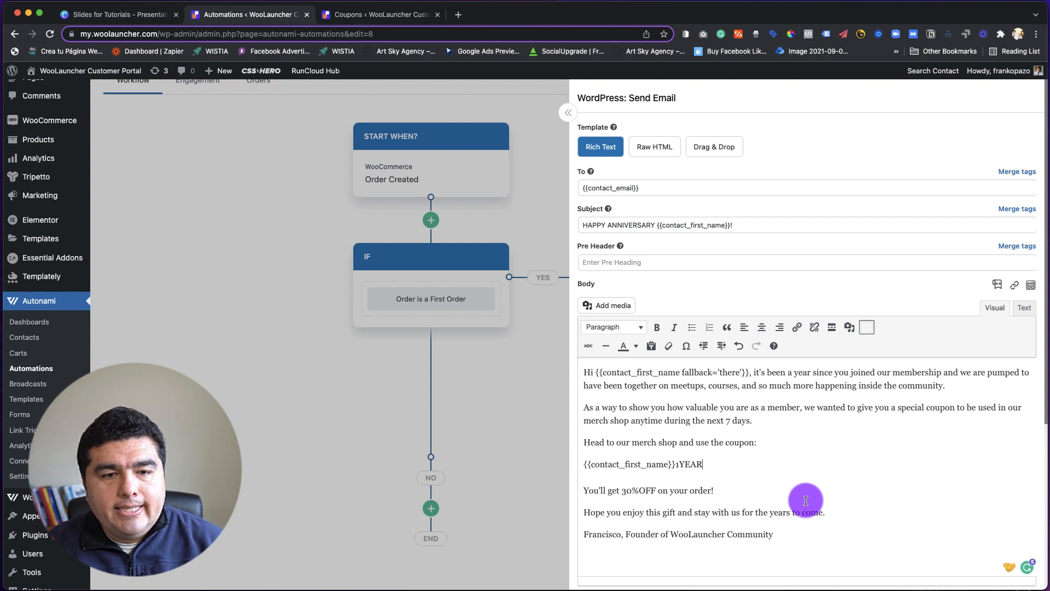
scroll(806, 500, down, 1)
scroll(805, 500, up, 1)
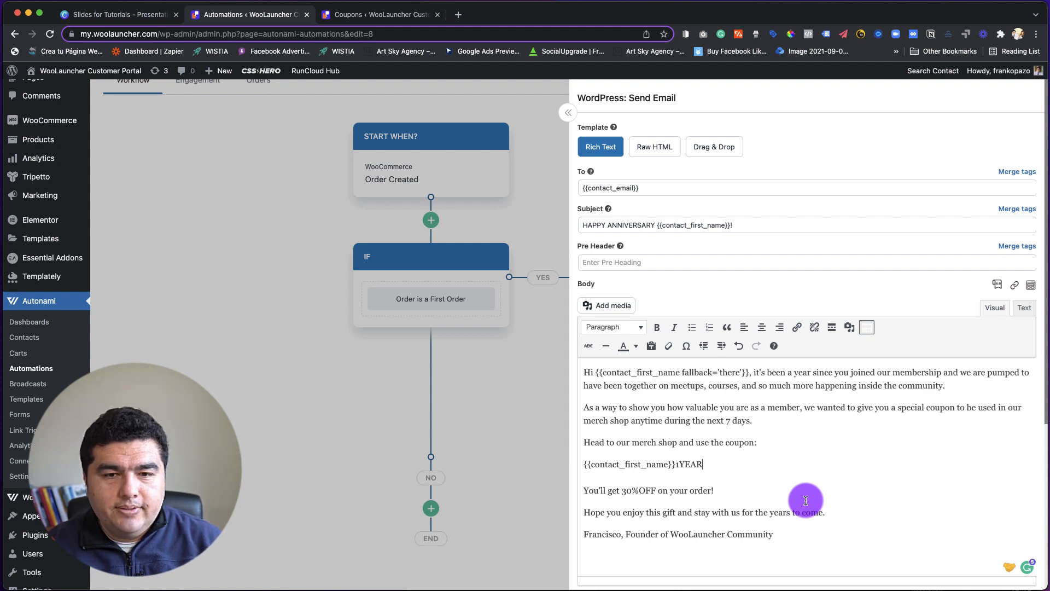
scroll(765, 498, up, 5)
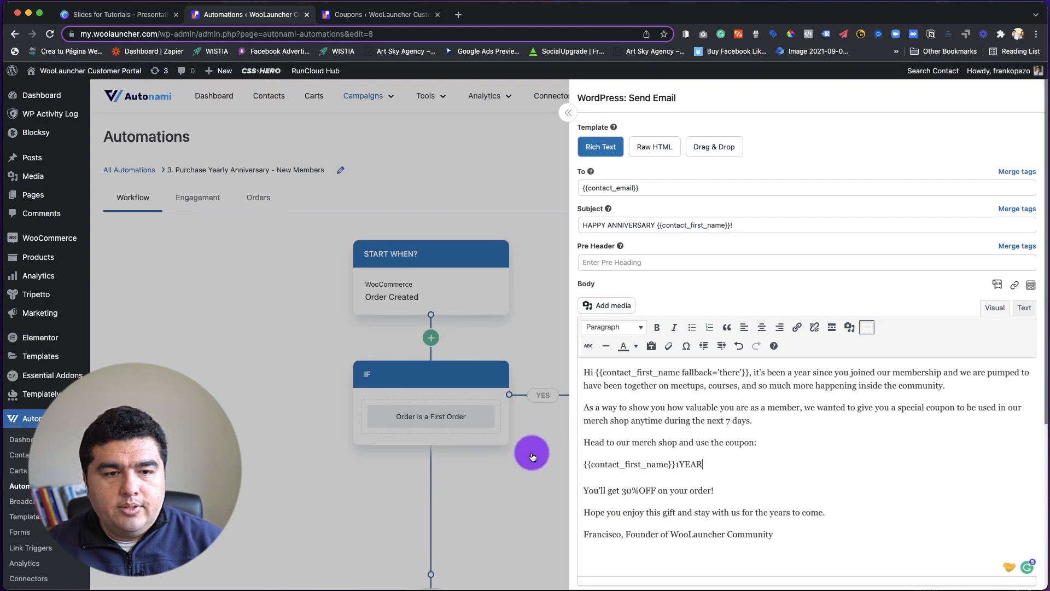
click(532, 457)
scroll(814, 448, down, 3)
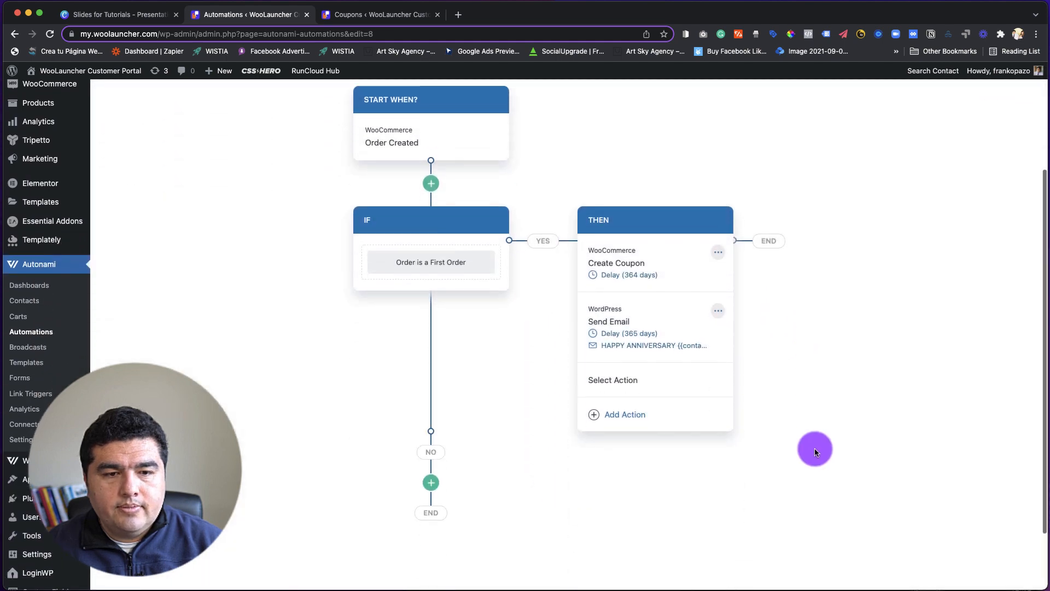
scroll(814, 450, up, 3)
scroll(815, 449, down, 2)
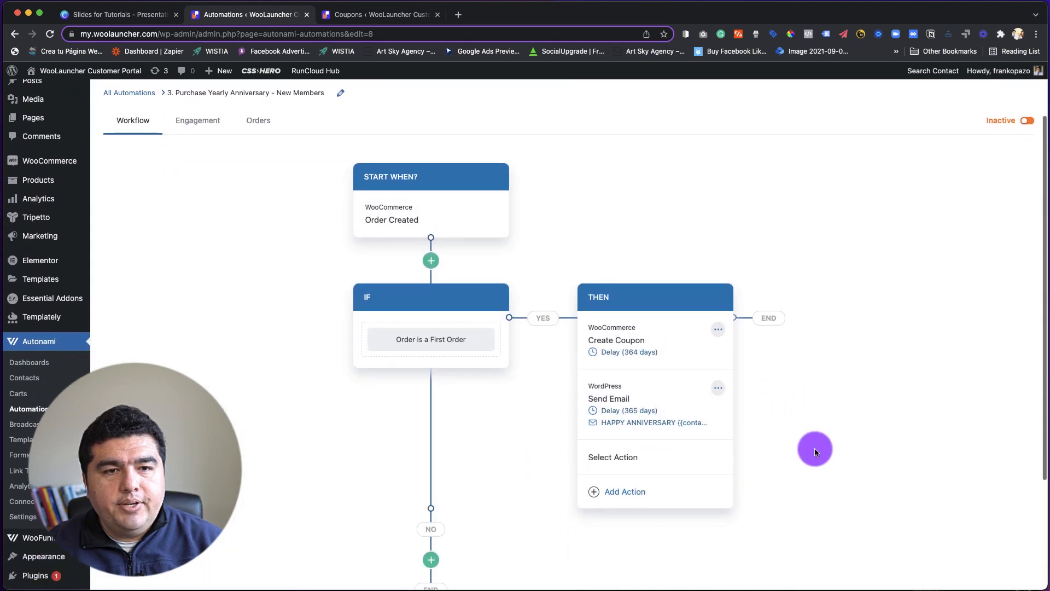
Review the yearly anniversary workflow's order trigger, first-order condition, and delayed coupon and email actions.
scroll(815, 451, up, 1)
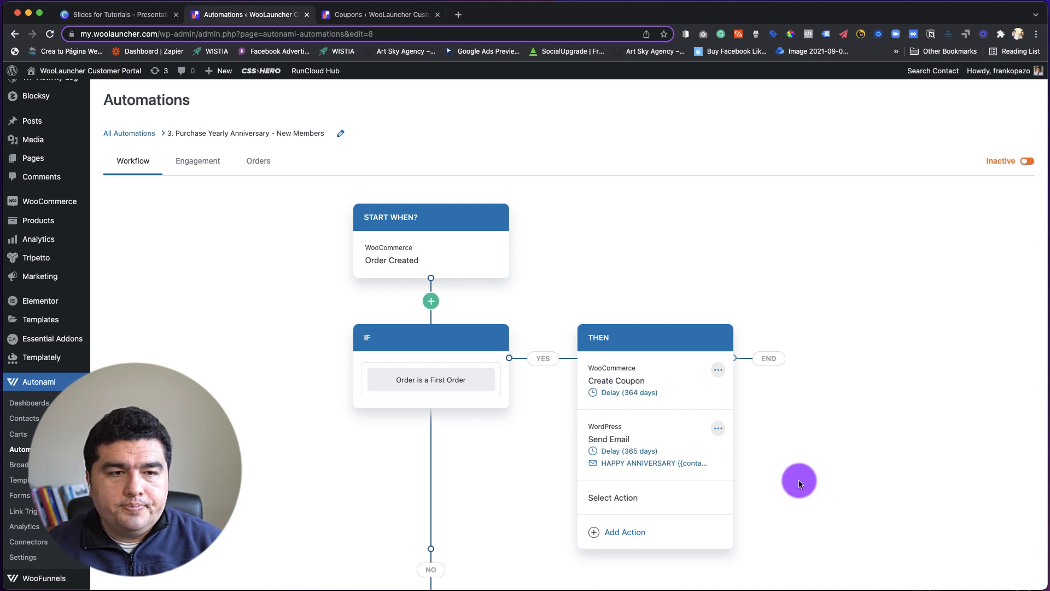
scroll(793, 476, down, 1)
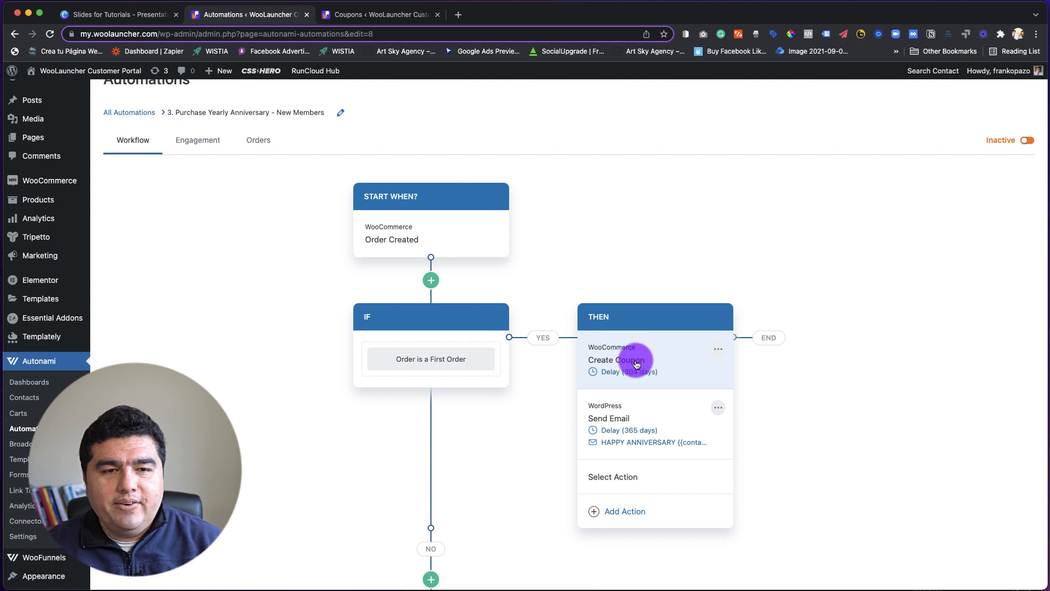
scroll(637, 365, down, 2)
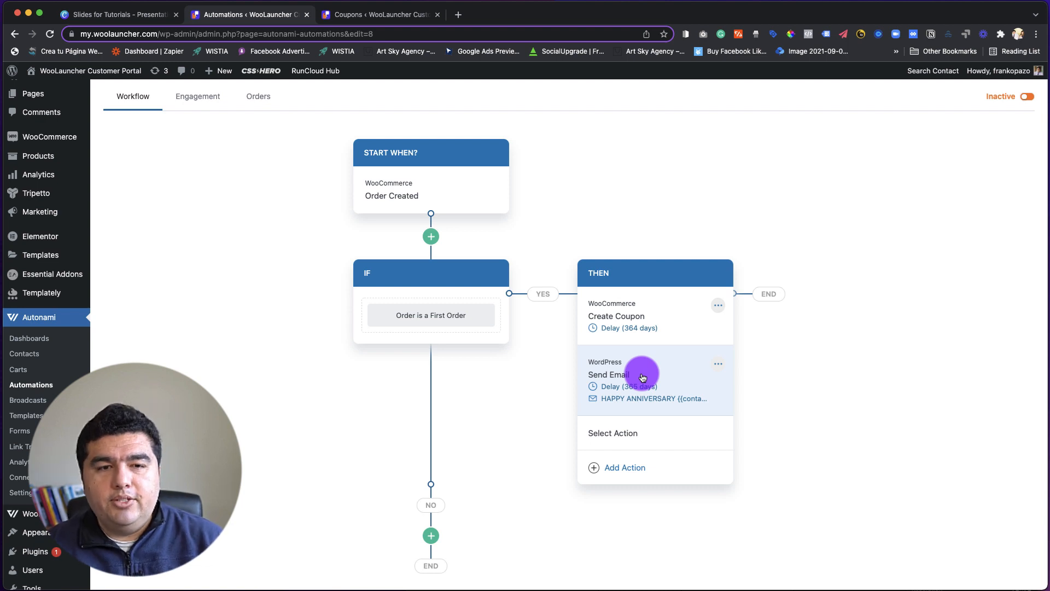
scroll(653, 374, up, 3)
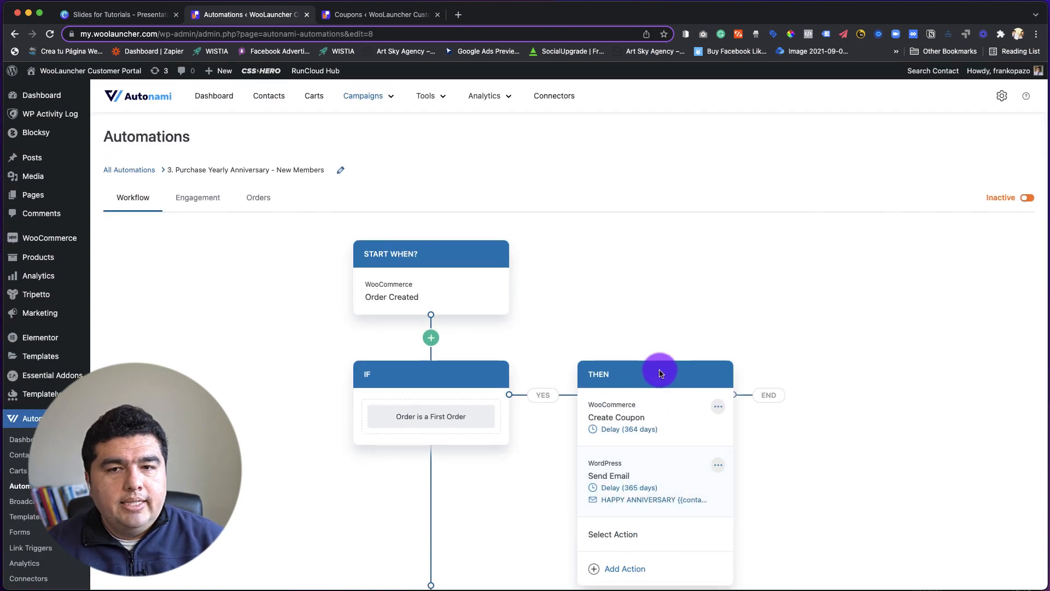
scroll(659, 372, down, 2)
scroll(656, 368, up, 2)
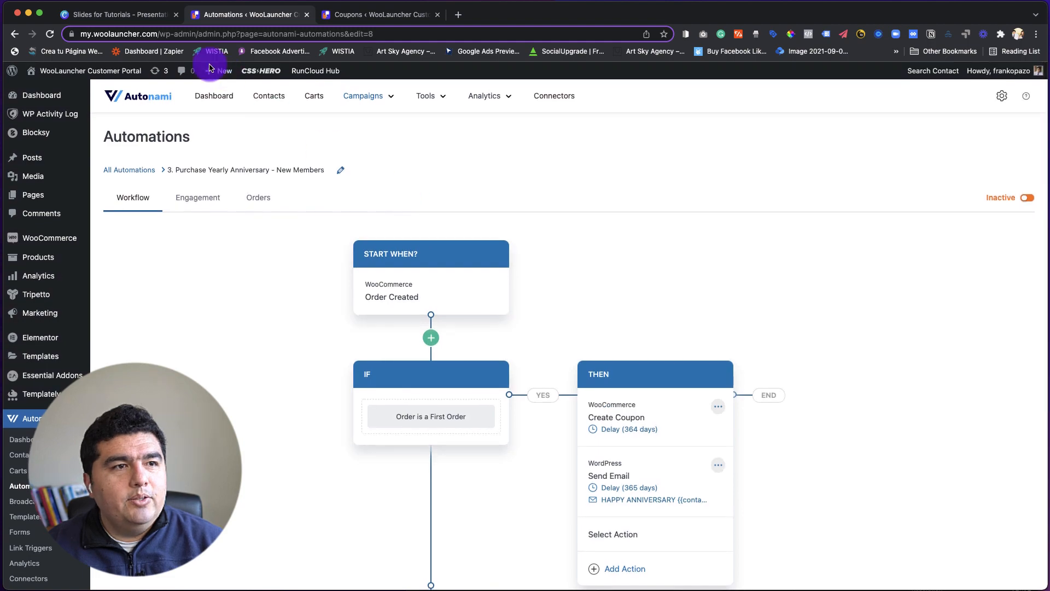
Switch to the Canva tutorial slides, return to the first page and review the title and shipment check-in email slides.
click(139, 21)
scroll(635, 254, down, 10)
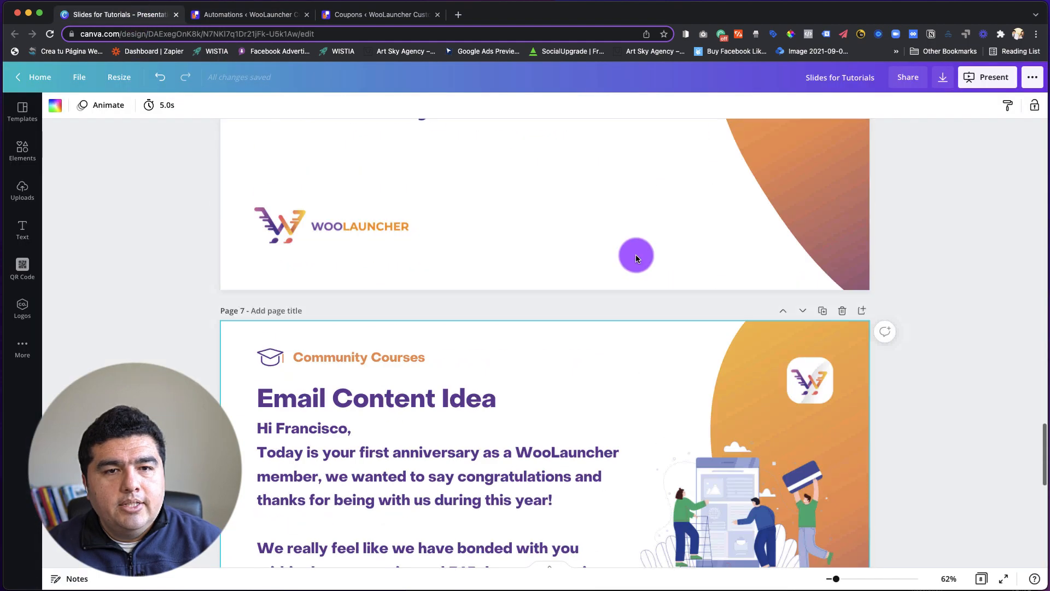
scroll(637, 258, up, 10)
scroll(640, 268, down, 1)
scroll(642, 276, up, 1)
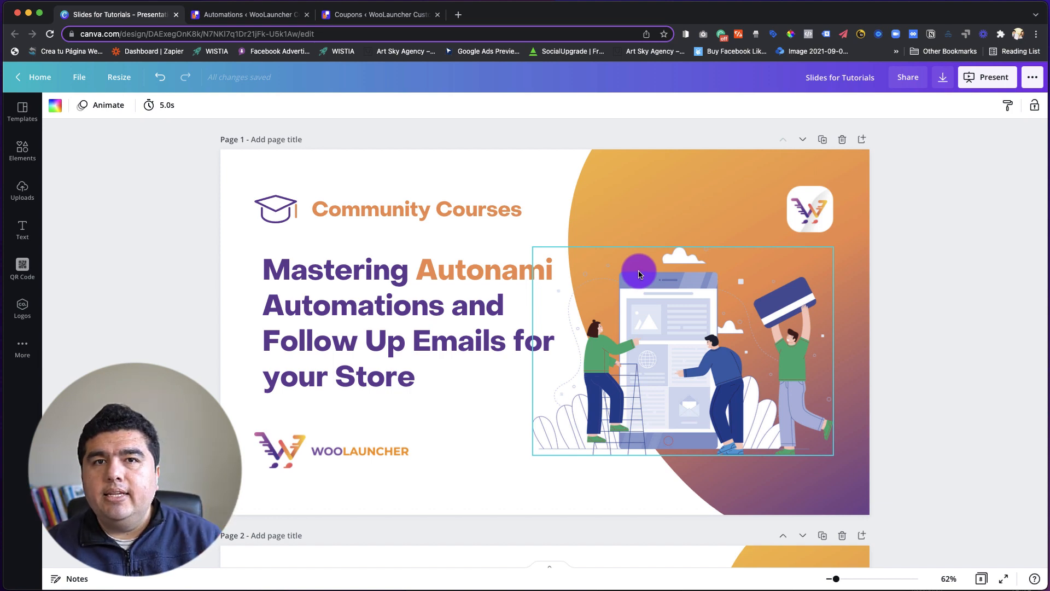
scroll(638, 273, down, 5)
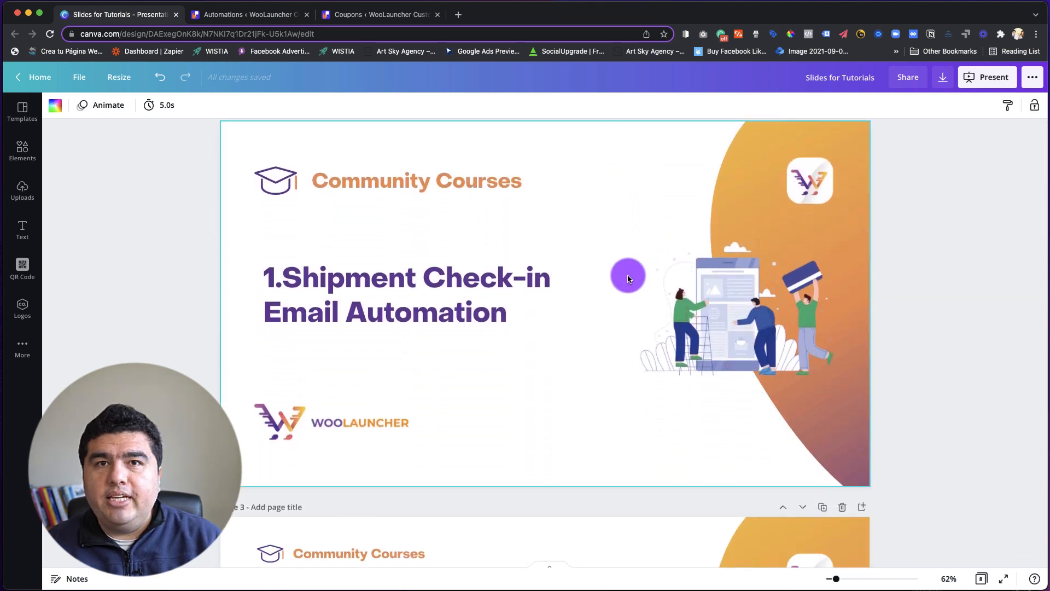
scroll(624, 275, down, 5)
scroll(623, 276, down, 2)
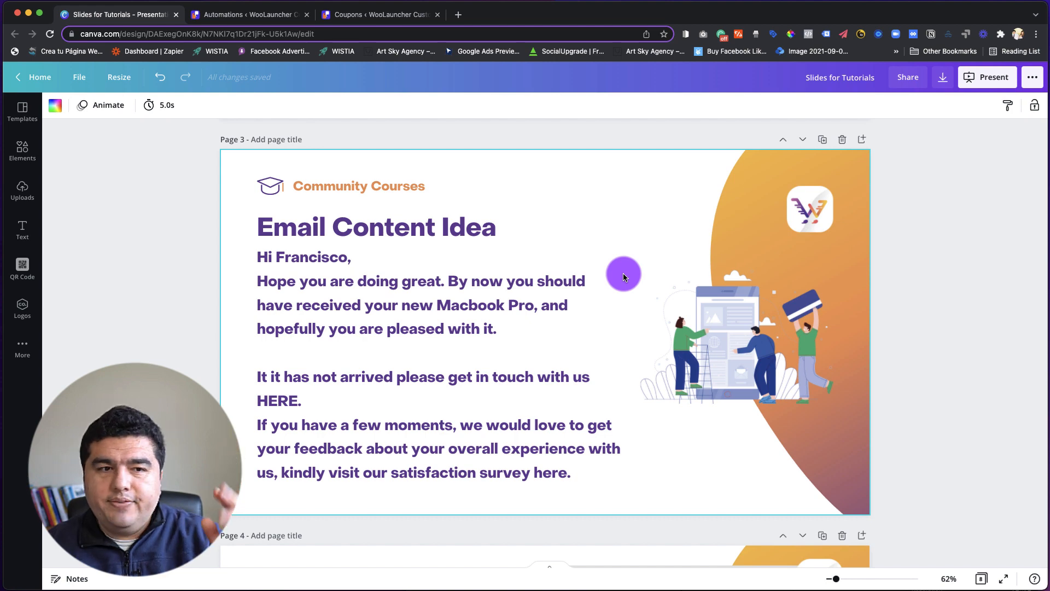
Review the cross-sell recommendation and purchase anniversary email slides through to the last page of the presentation.
scroll(624, 276, down, 6)
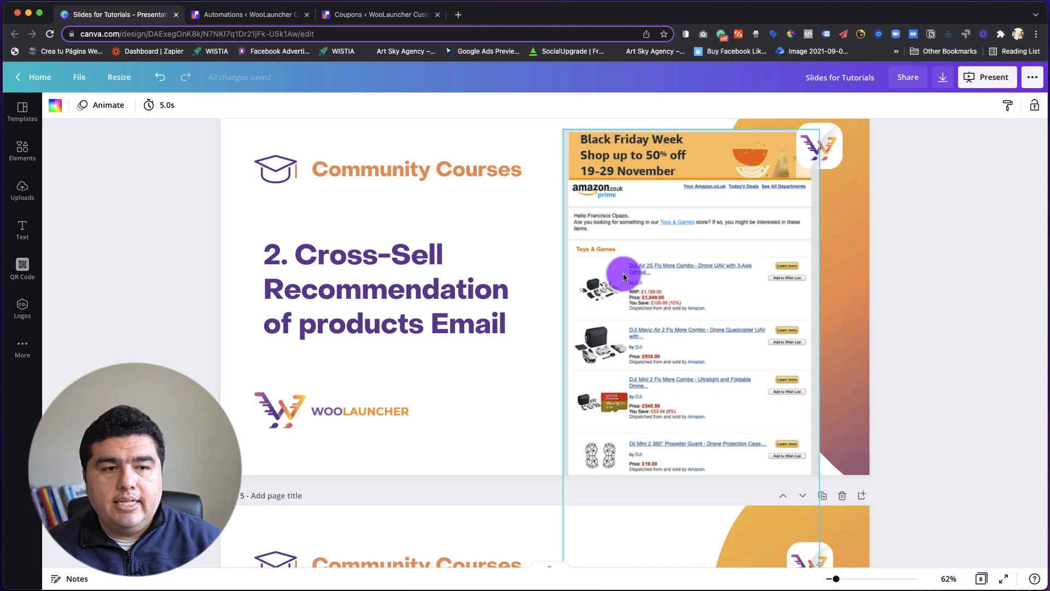
scroll(623, 276, down, 5)
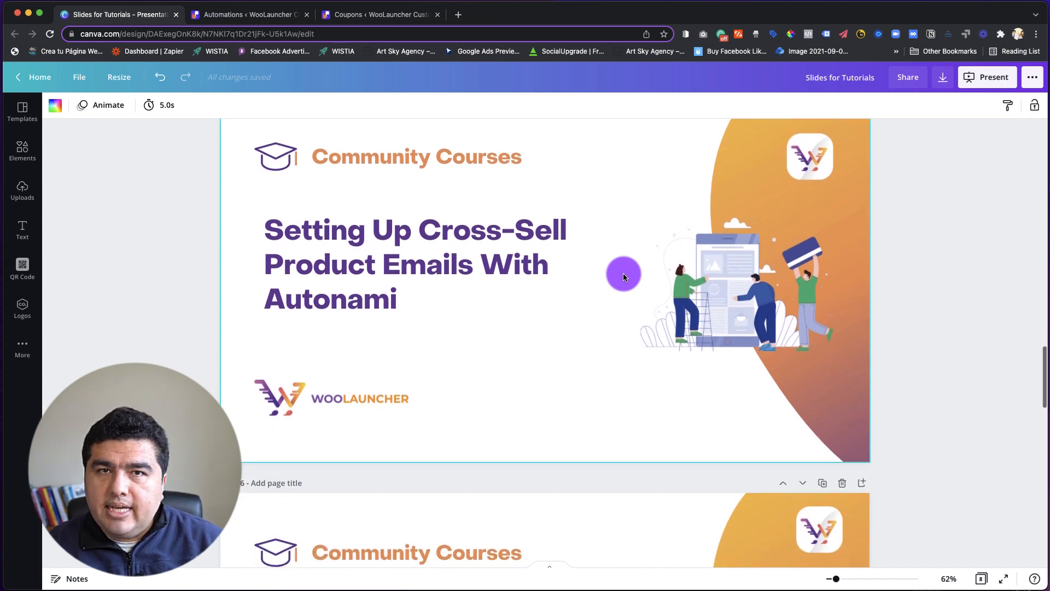
scroll(623, 276, down, 2)
scroll(624, 276, down, 4)
scroll(623, 276, down, 4)
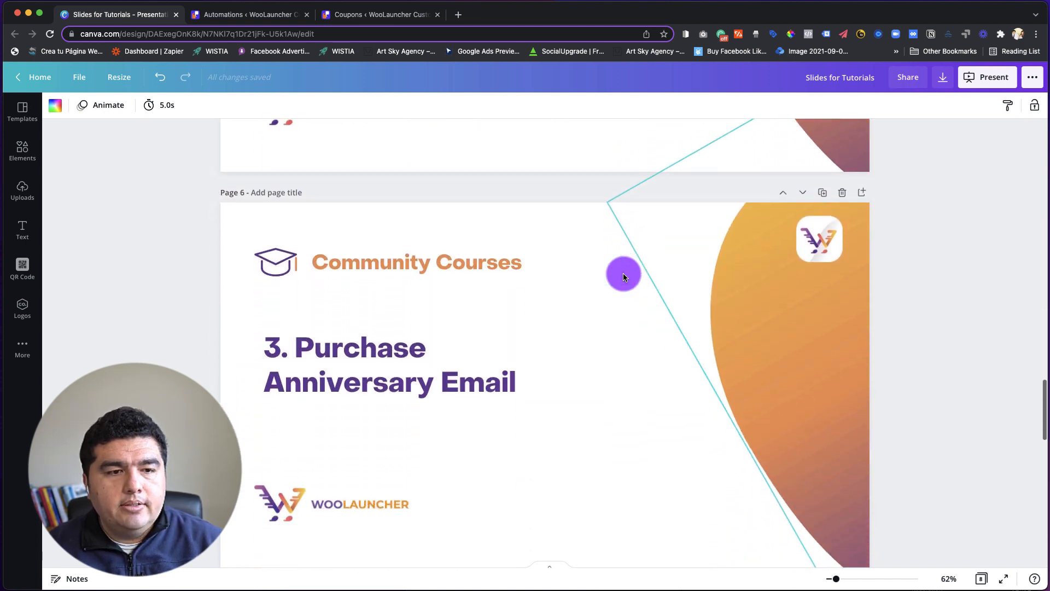
scroll(623, 277, up, 1)
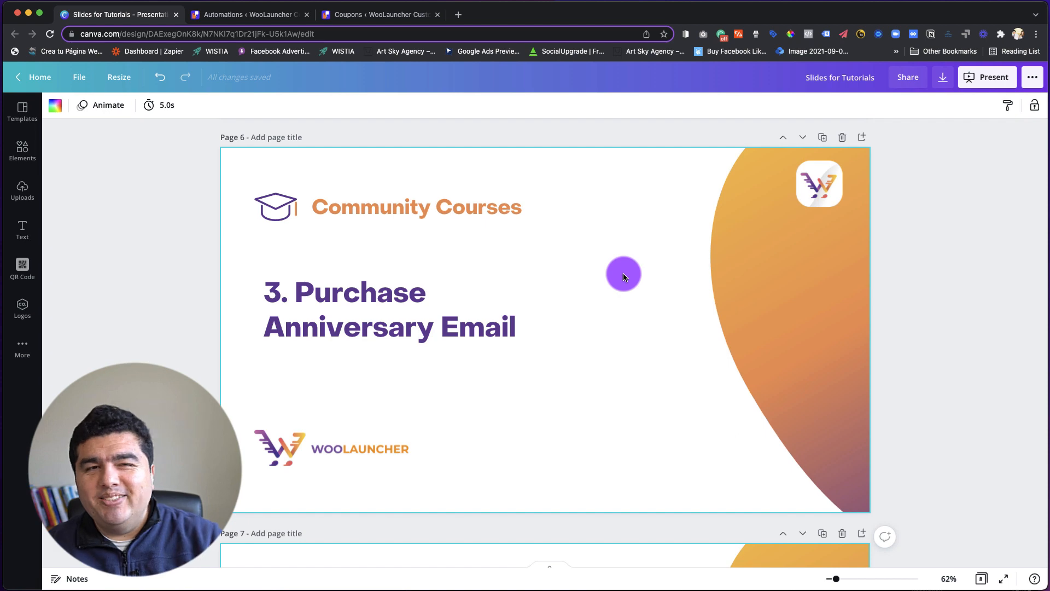
scroll(623, 275, down, 10)
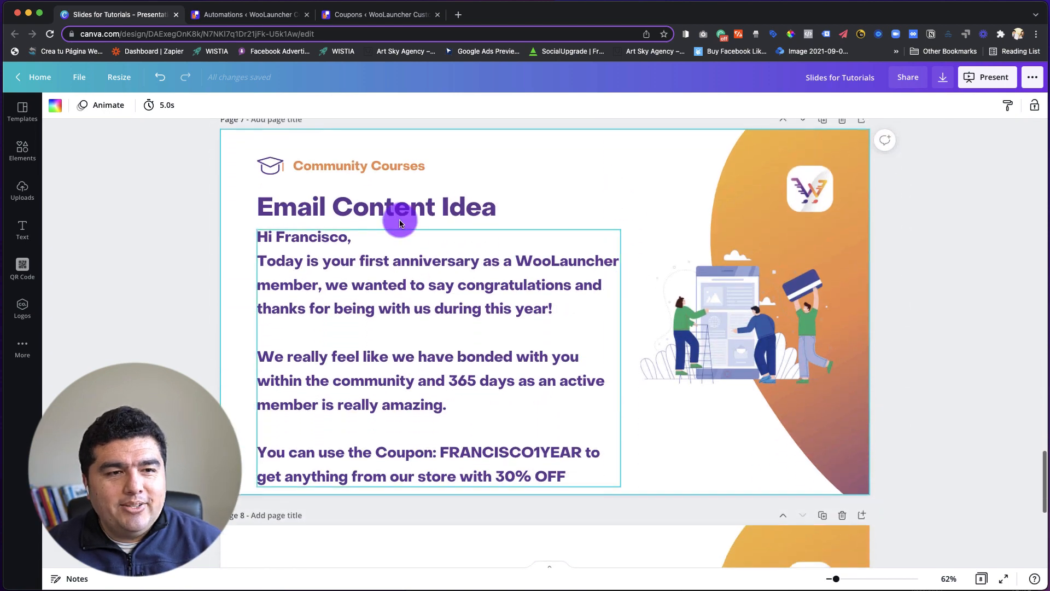
scroll(520, 357, down, 1)
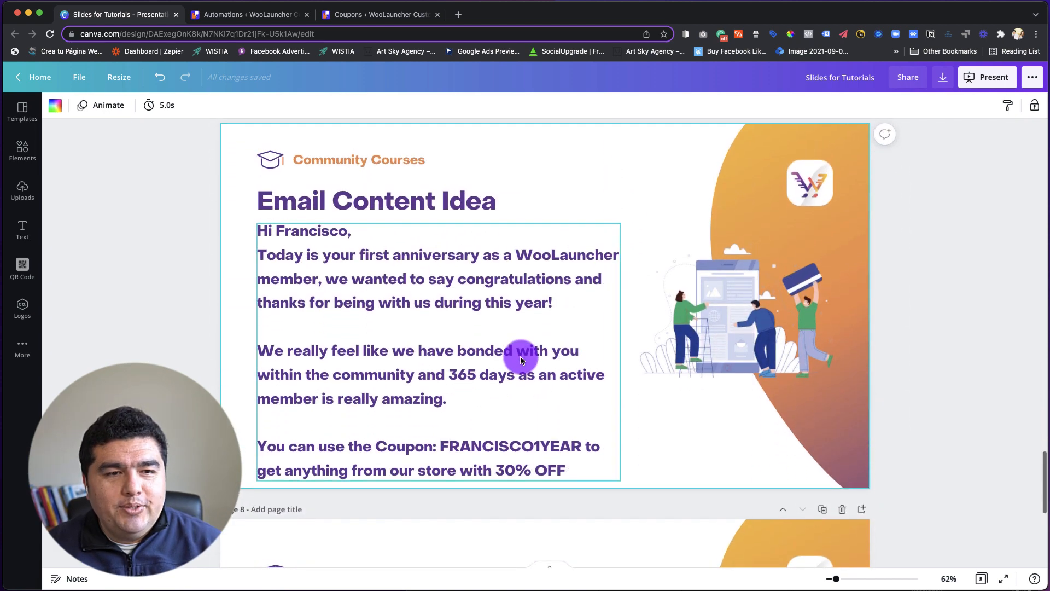
scroll(520, 359, down, 7)
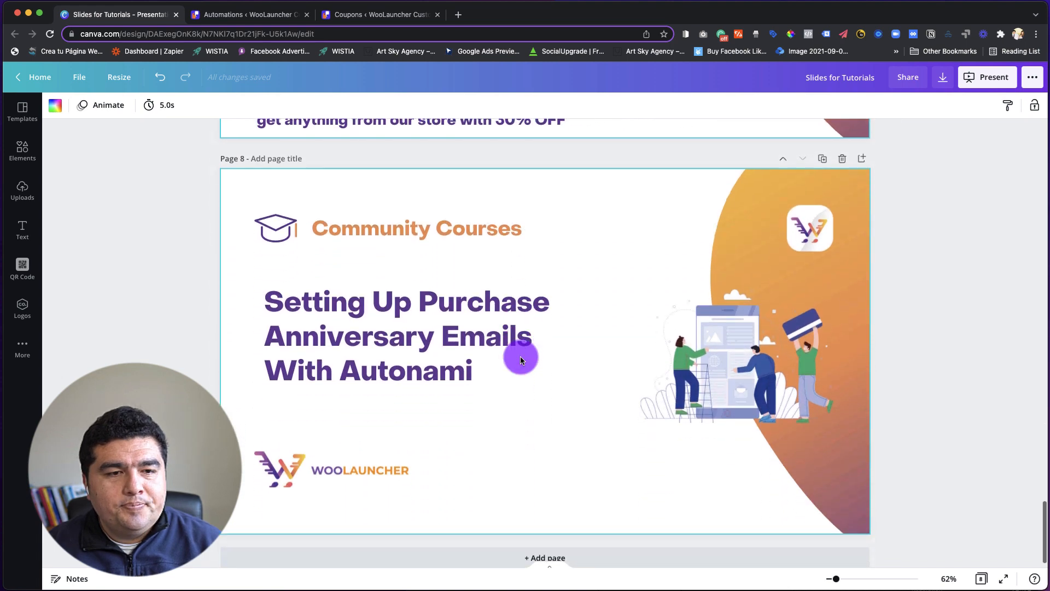
scroll(520, 359, down, 2)
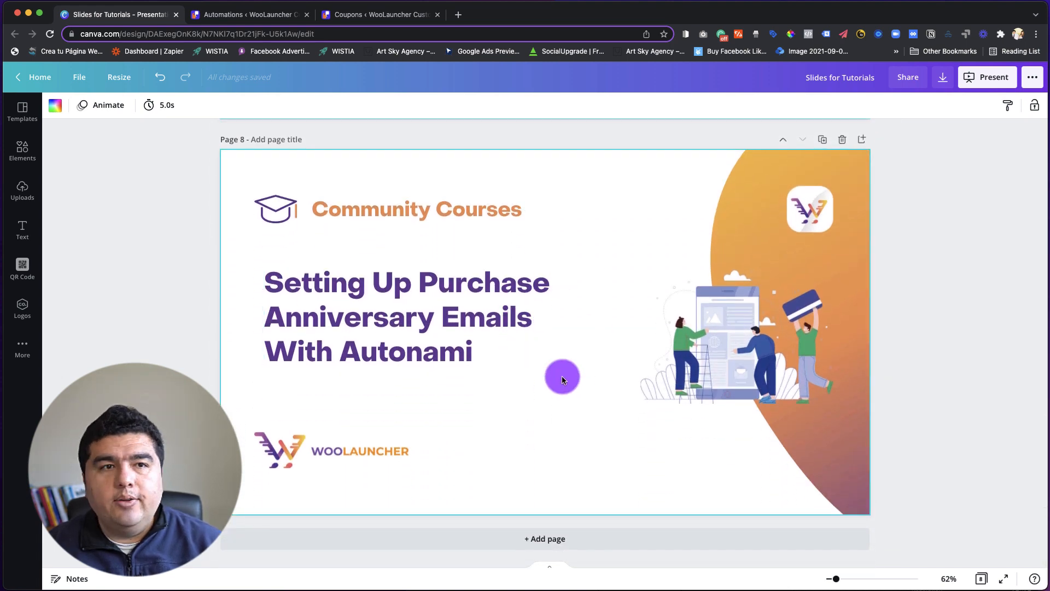